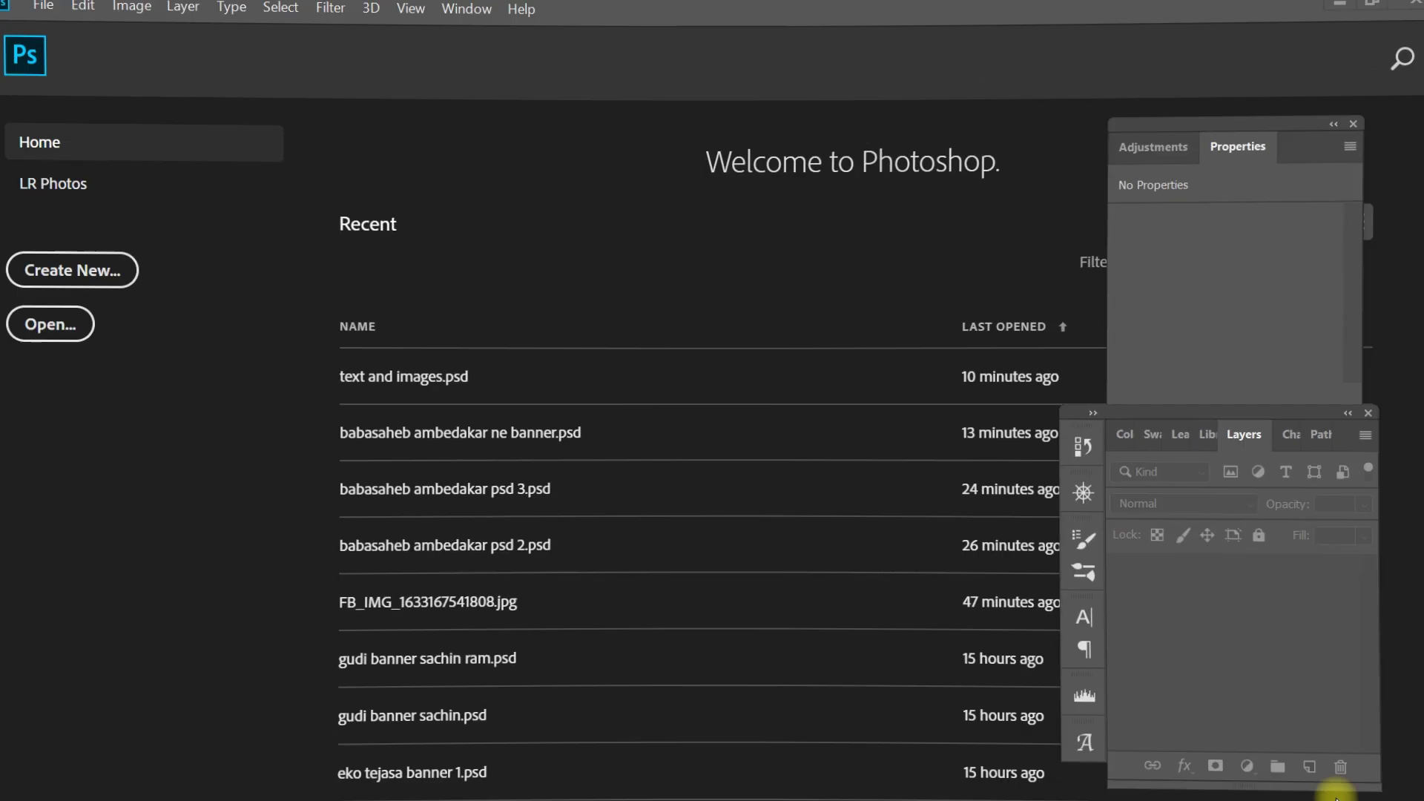
# Open 'babasaheb ambedakar ne banner bk.jpg' and reopen the recent 'text and images.psd'.
pyautogui.click(62, 14)
pyautogui.click(101, 58)
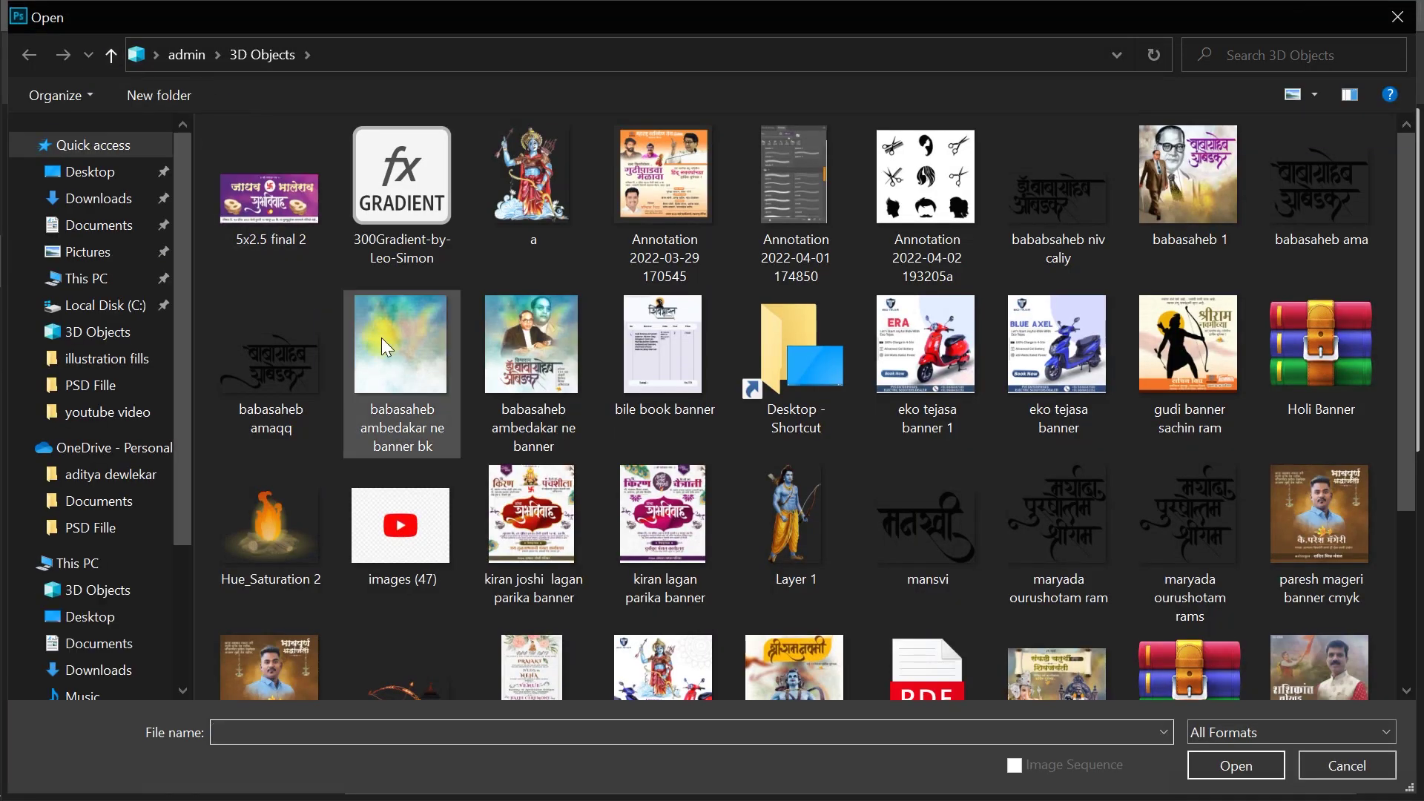
pyautogui.click(401, 356)
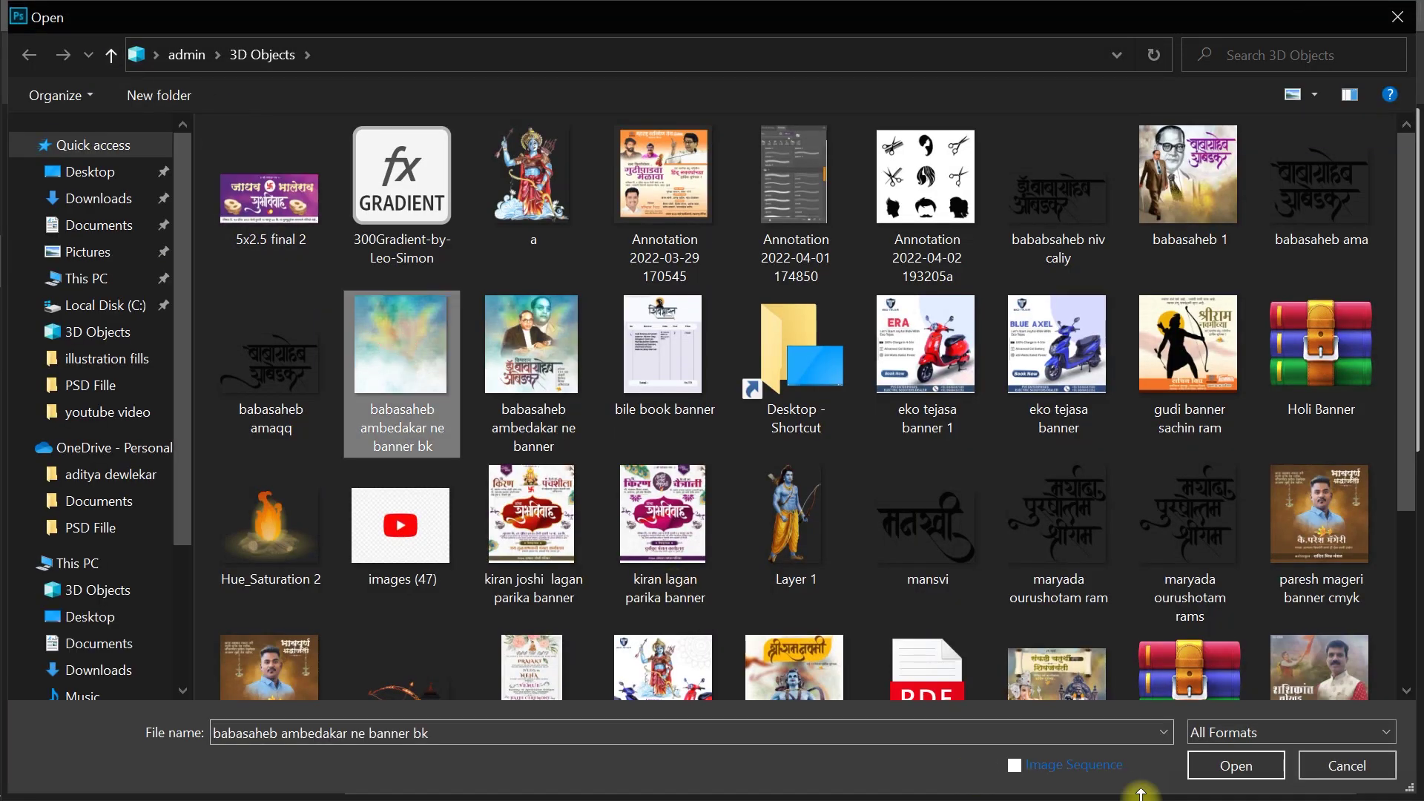
pyautogui.click(1249, 766)
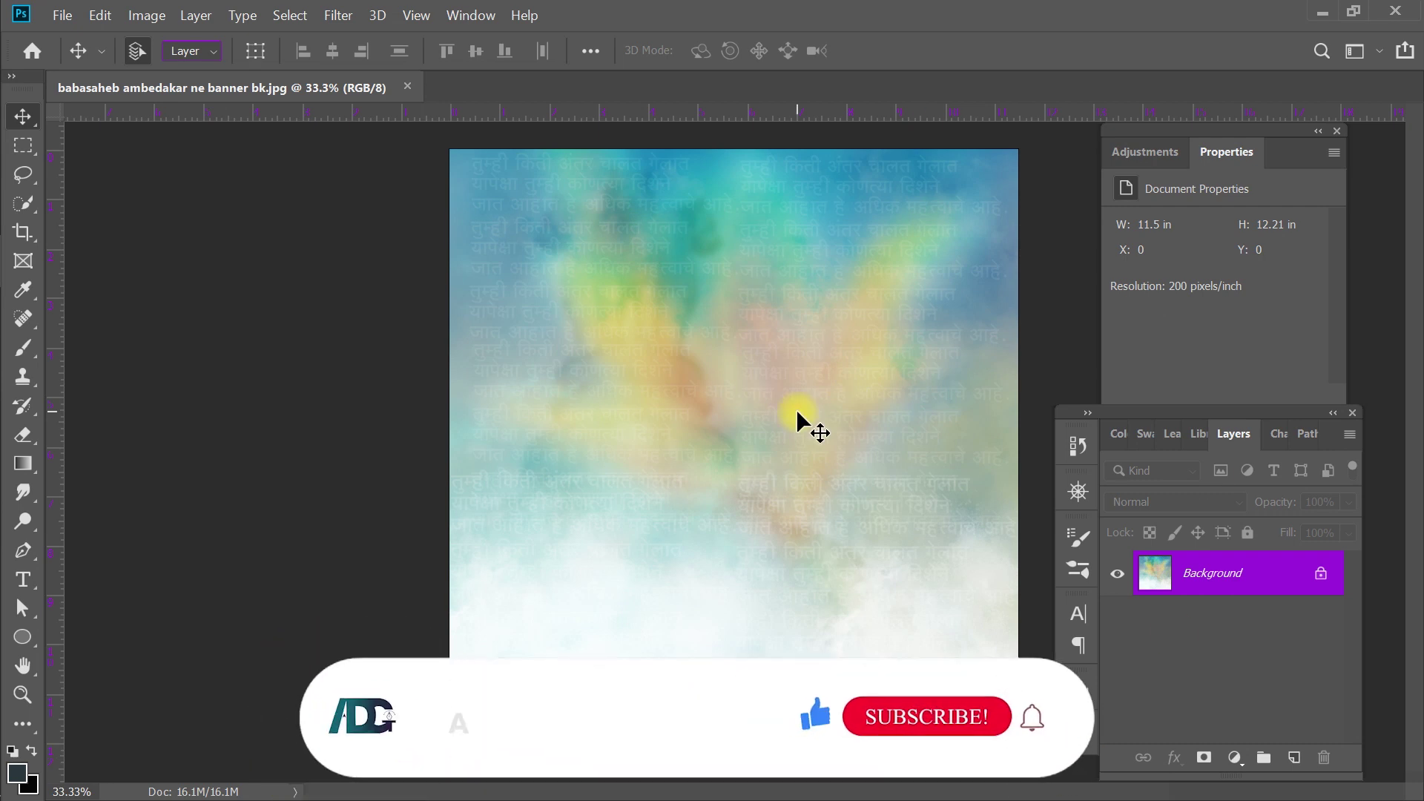
pyautogui.click(62, 17)
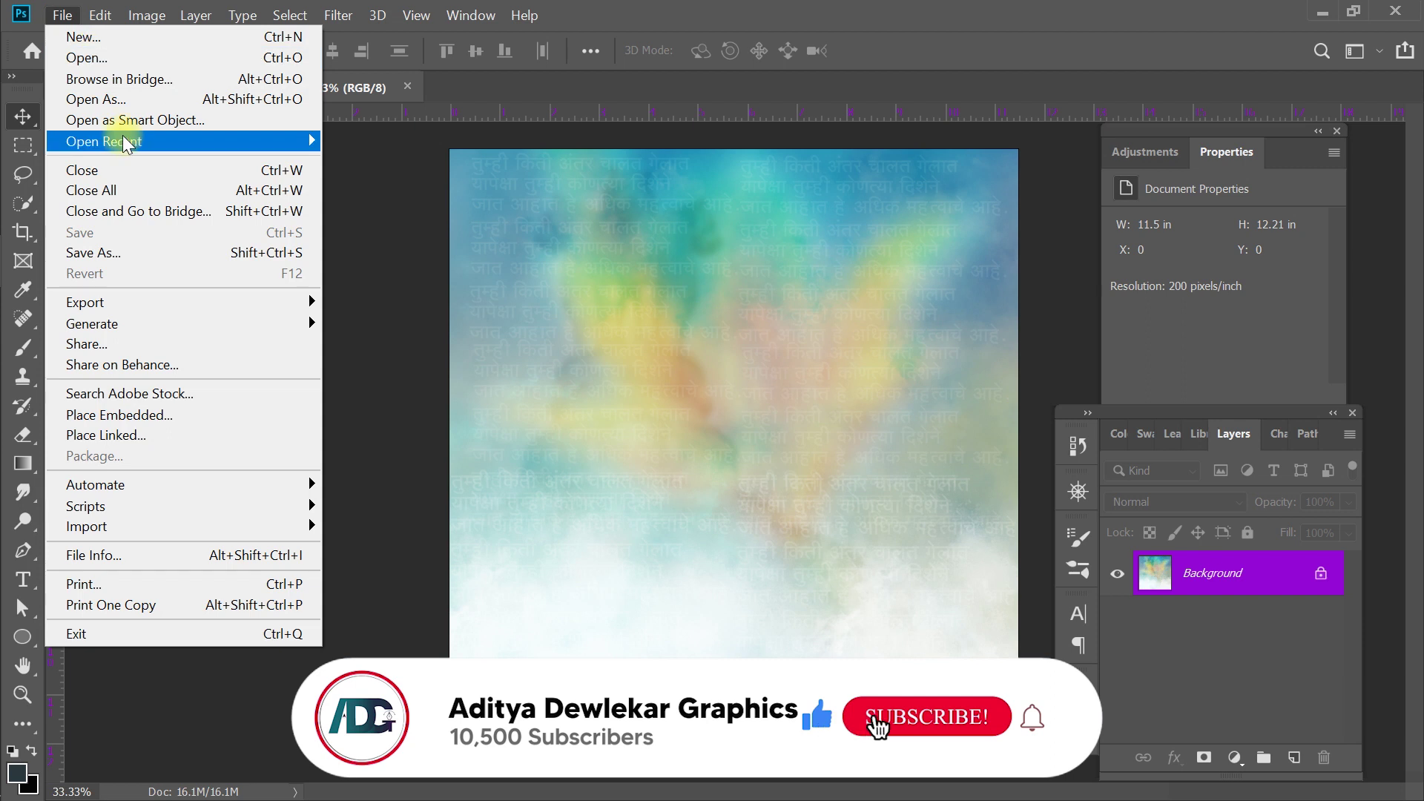
pyautogui.moveTo(104, 141)
pyautogui.click(568, 166)
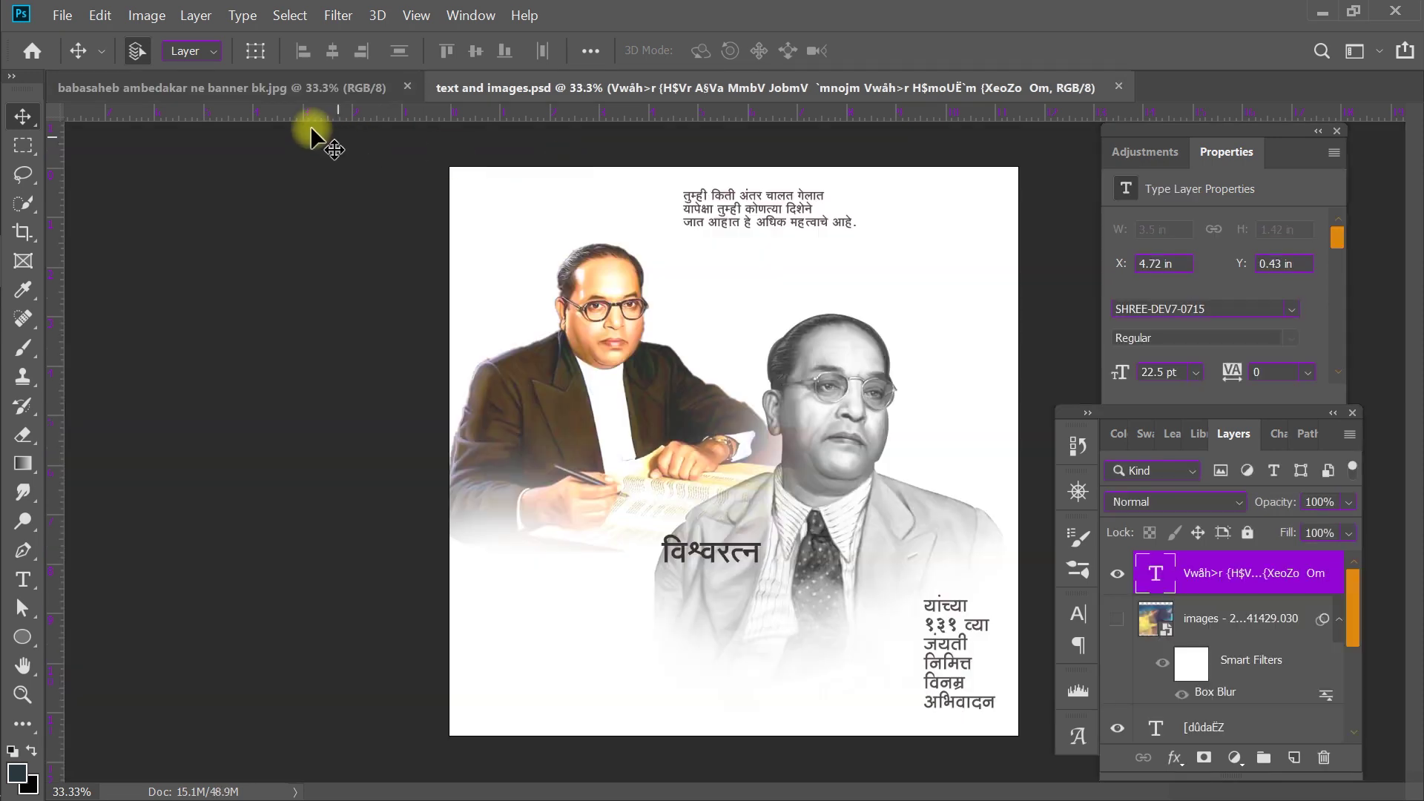
# Drag the three-line Marathi quote layer from text and images.psd onto the background's top-left.
pyautogui.click(308, 87)
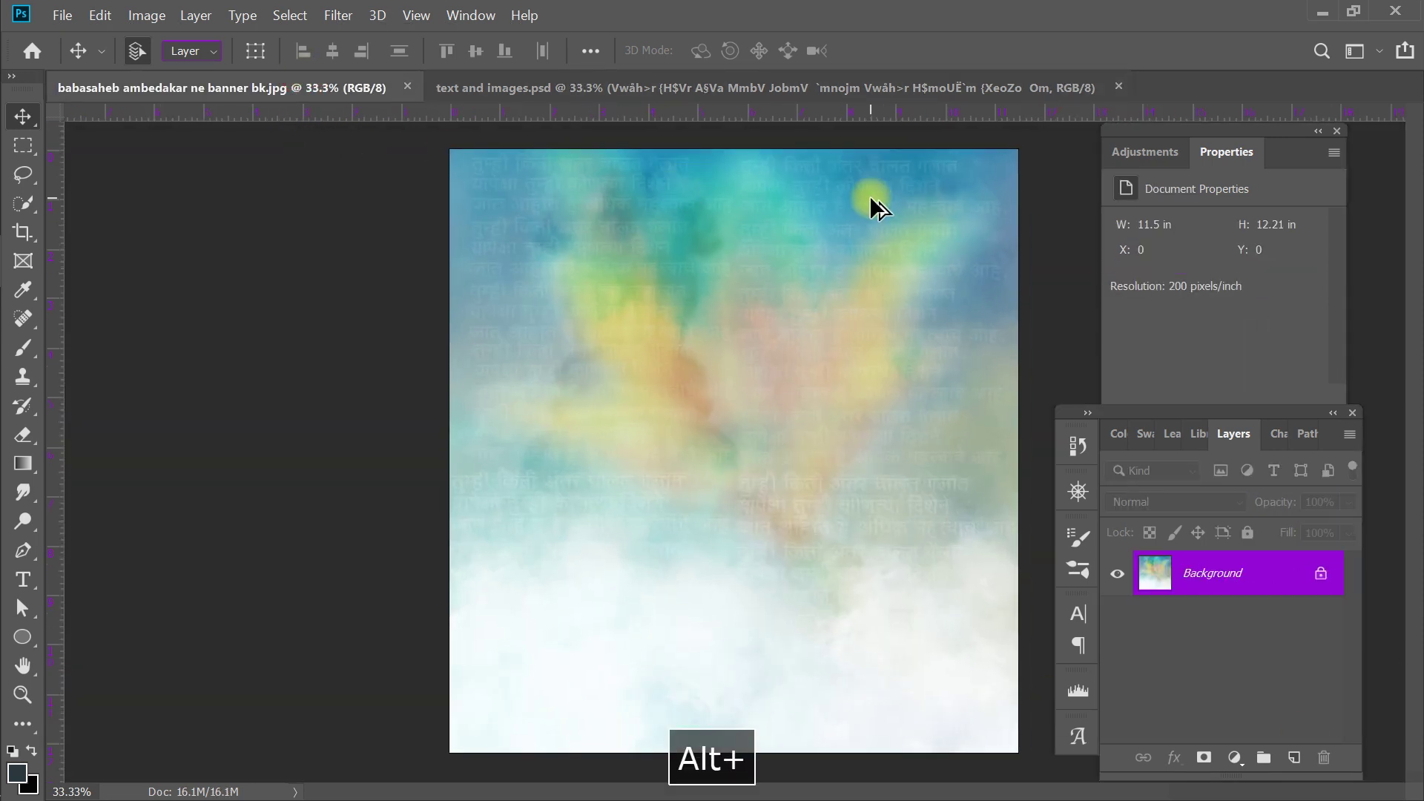
pyautogui.scroll(2, 876, 208)
pyautogui.moveTo(772, 238); pyautogui.dragTo(724, 341)
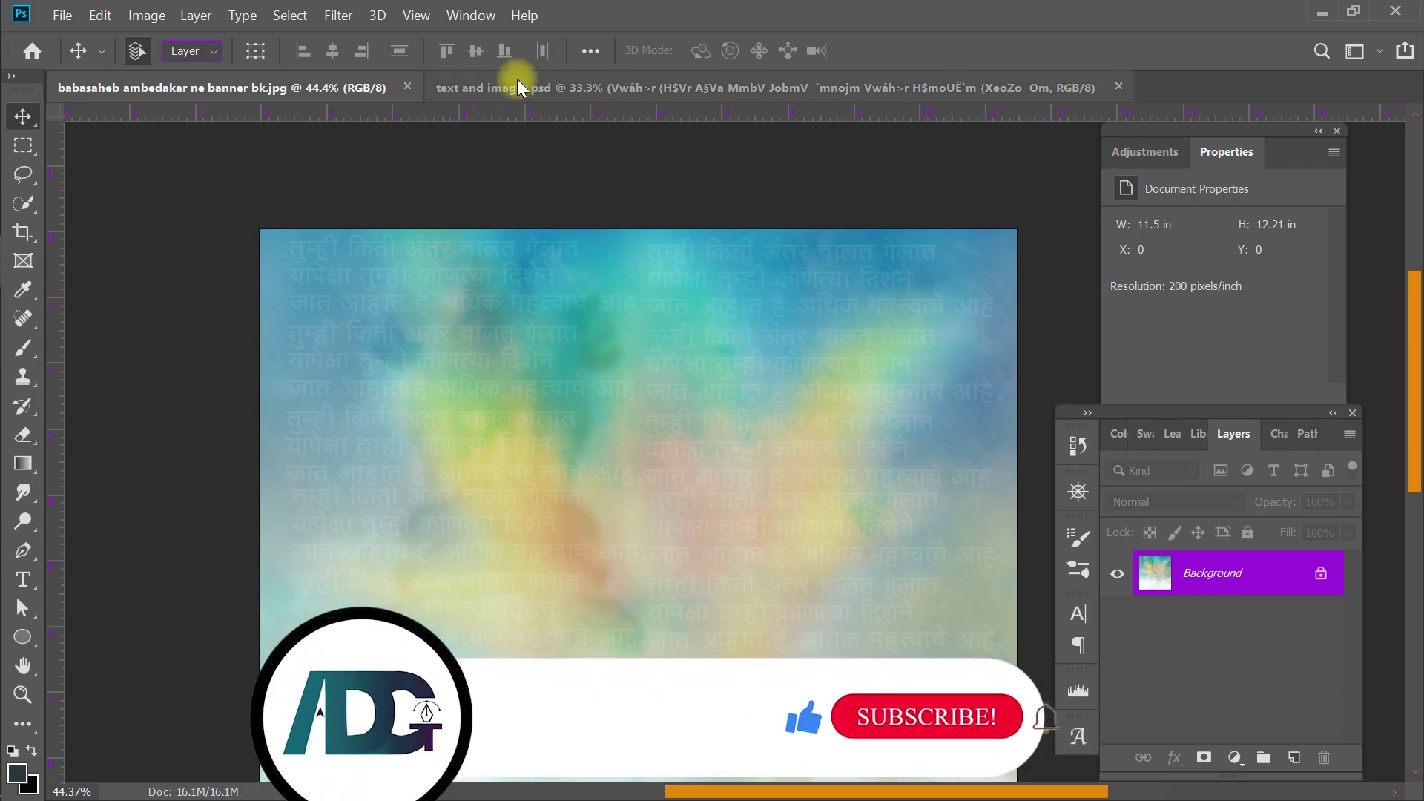
pyautogui.click(519, 87)
pyautogui.moveTo(754, 185)
pyautogui.mouseDown()
pyautogui.moveTo(393, 375)
pyautogui.moveTo(393, 263)
pyautogui.mouseUp()
# Change the quote text colour to white (#ffffff).
pyautogui.doubleClick(1155, 572)
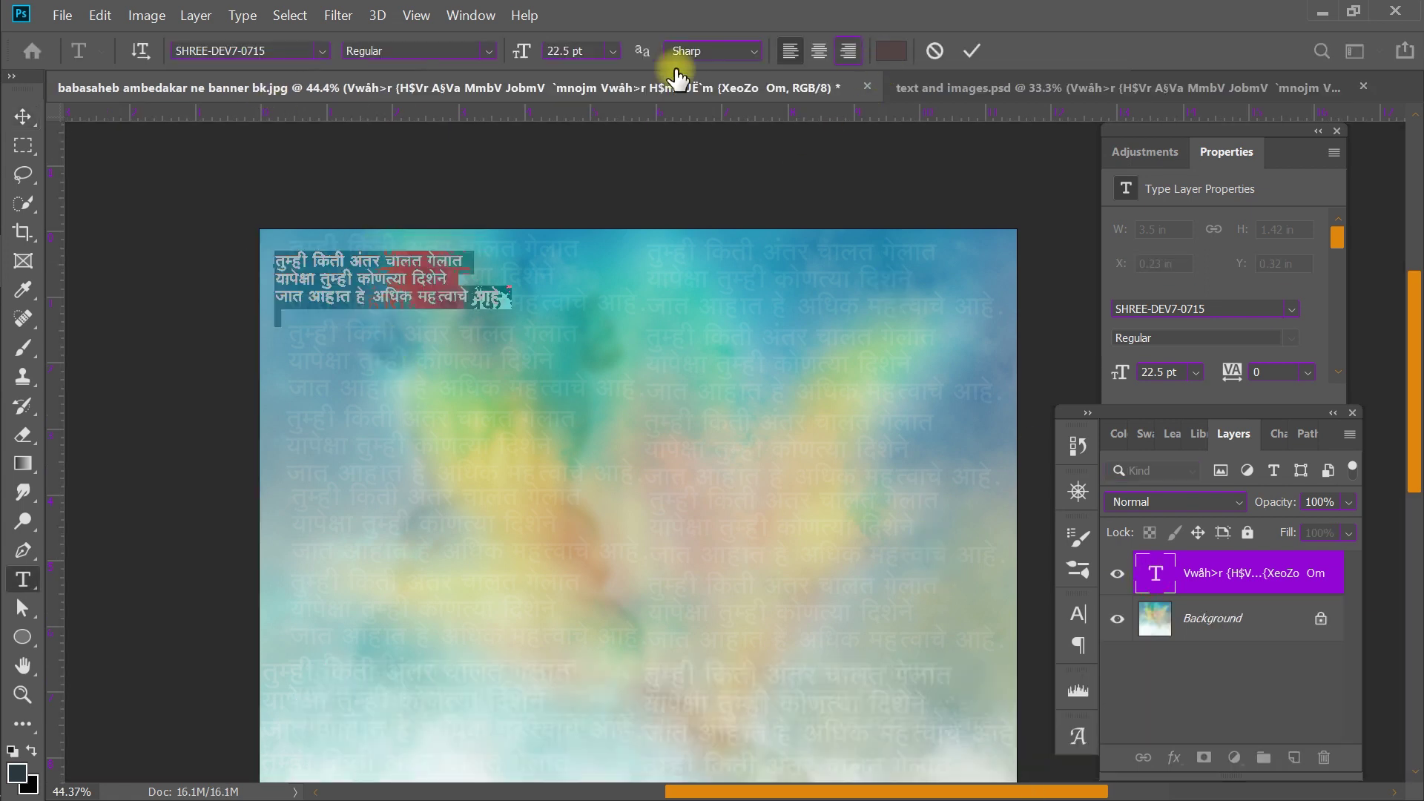
pyautogui.click(891, 50)
pyautogui.click(734, 318)
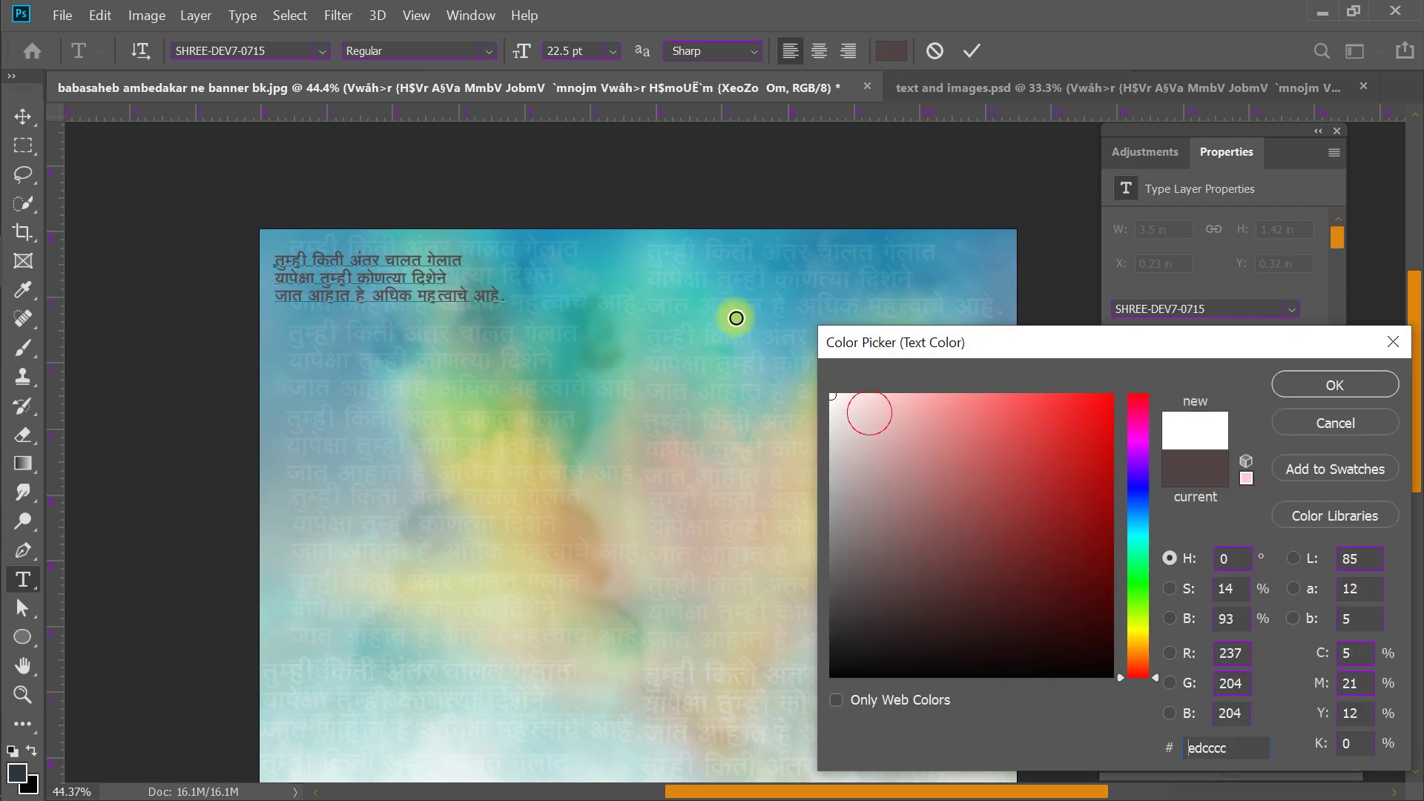
pyautogui.click(1339, 393)
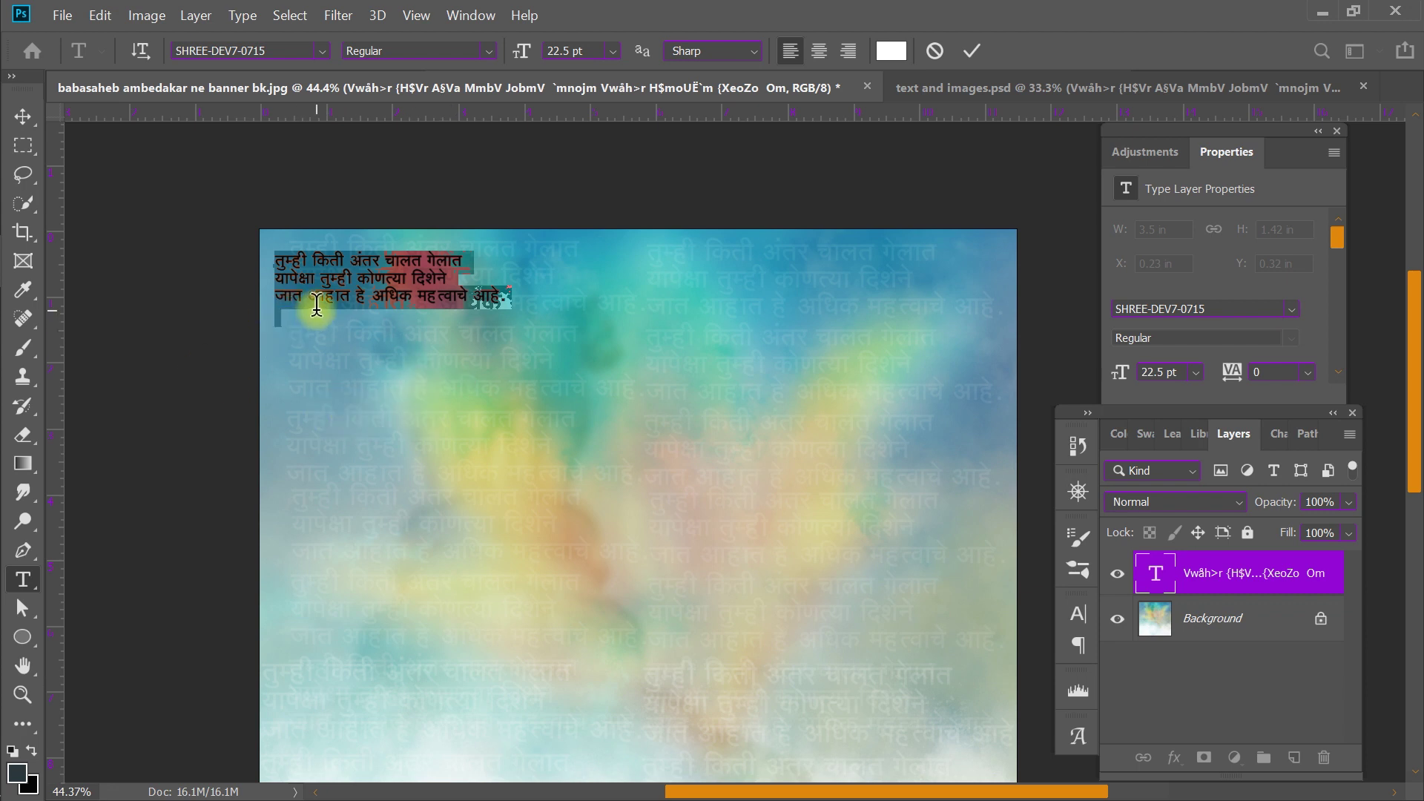
# Enlarge the white quote to 31.25 pt at top-left and place a copy beside it.
pyautogui.click(972, 51)
pyautogui.hotkey('ctrl', 't')
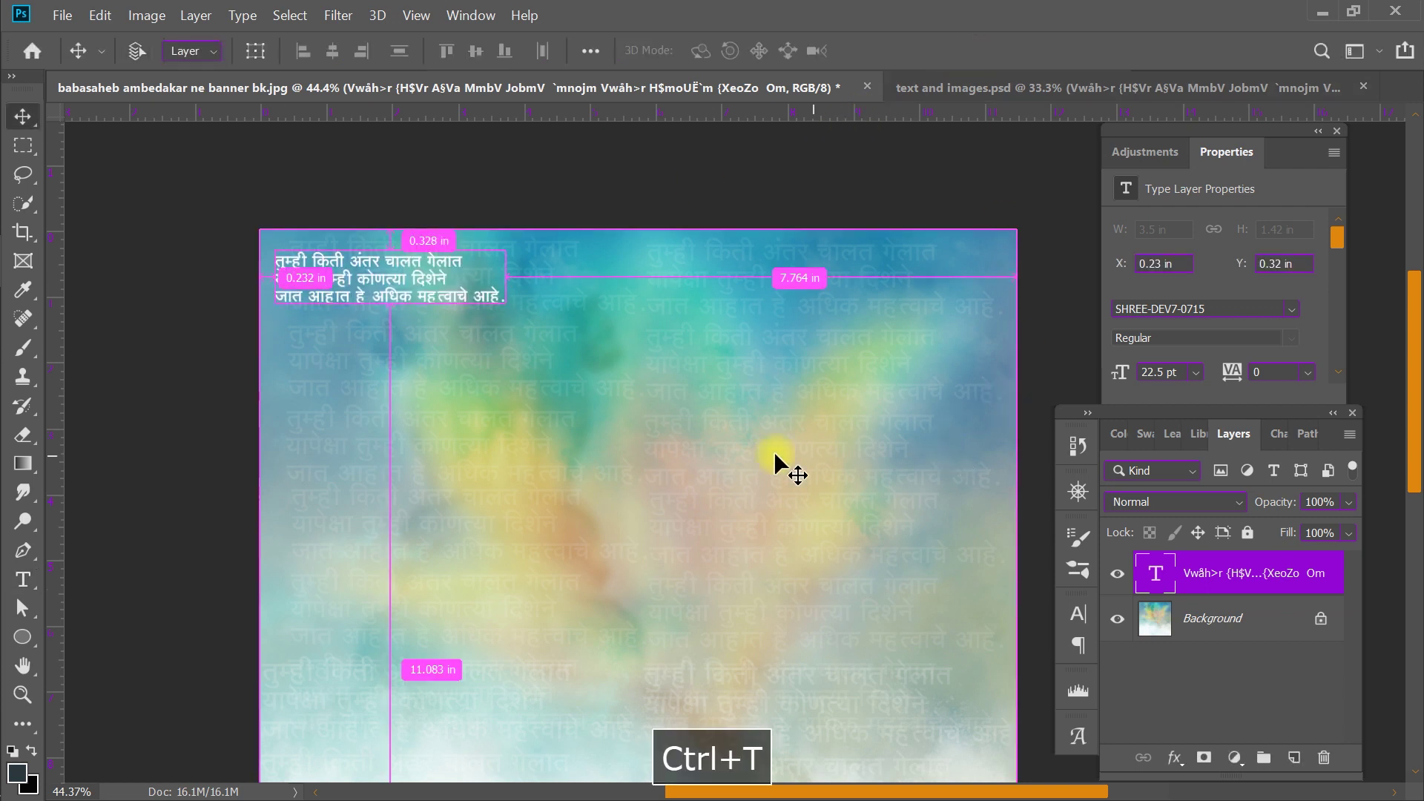
pyautogui.moveTo(505, 297)
pyautogui.mouseDown()
pyautogui.moveTo(593, 300)
pyautogui.moveTo(531, 310)
pyautogui.mouseUp()
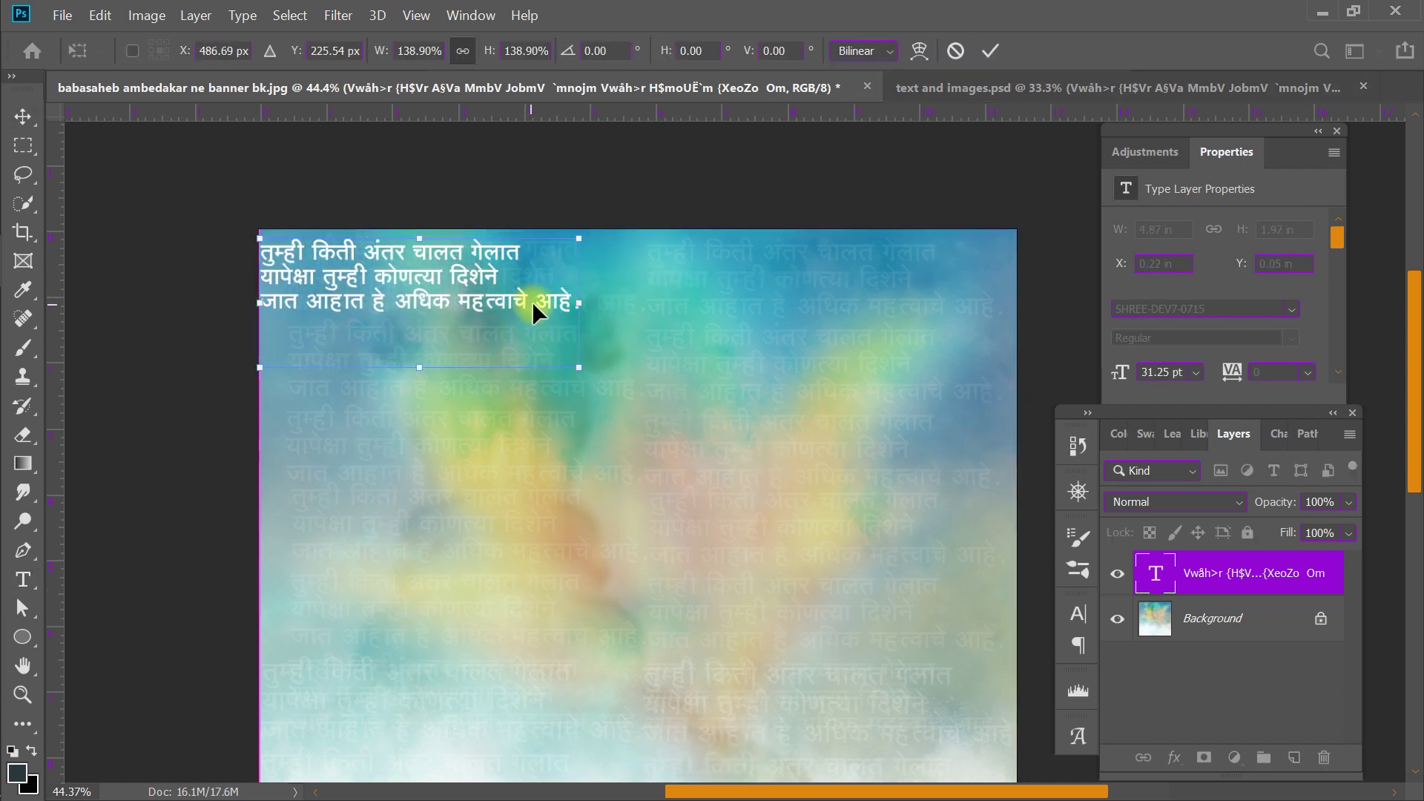
pyautogui.click(987, 52)
pyautogui.moveTo(432, 304); pyautogui.dragTo(772, 309)
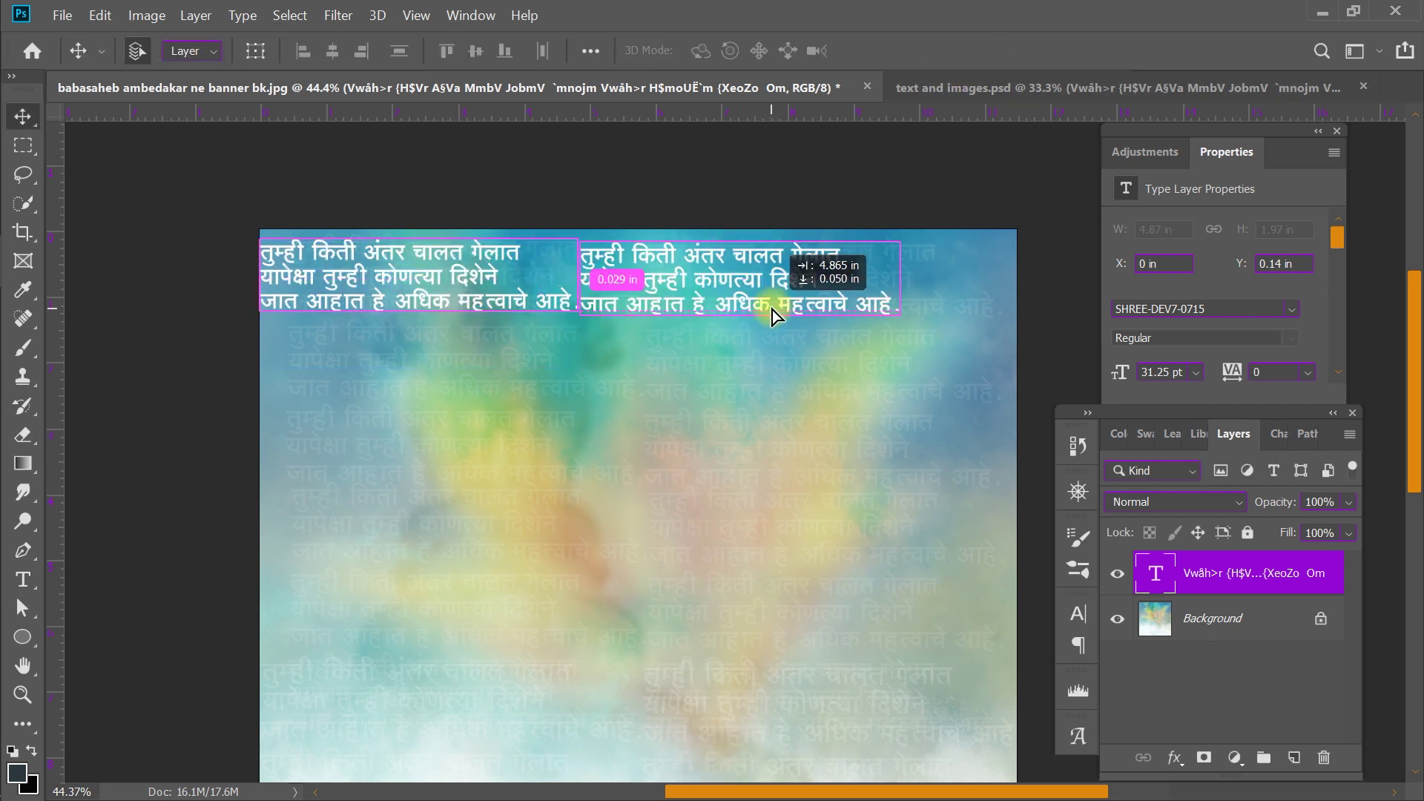
# Duplicate both quote layers and move the copies down into a second row.
pyautogui.keyDown('ctrl'); pyautogui.click(1289, 623); pyautogui.keyUp('ctrl')
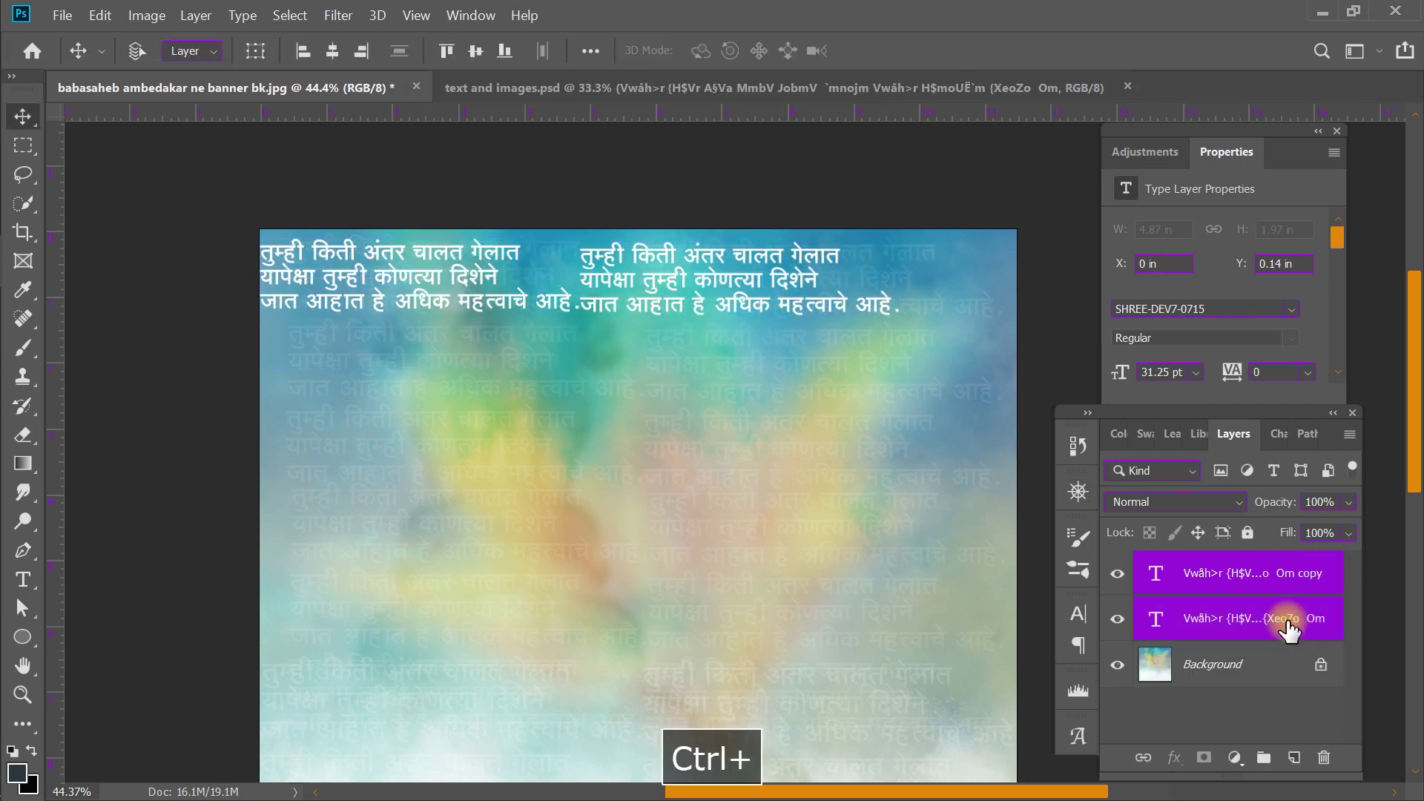
pyautogui.hotkey('ctrl', 'j')
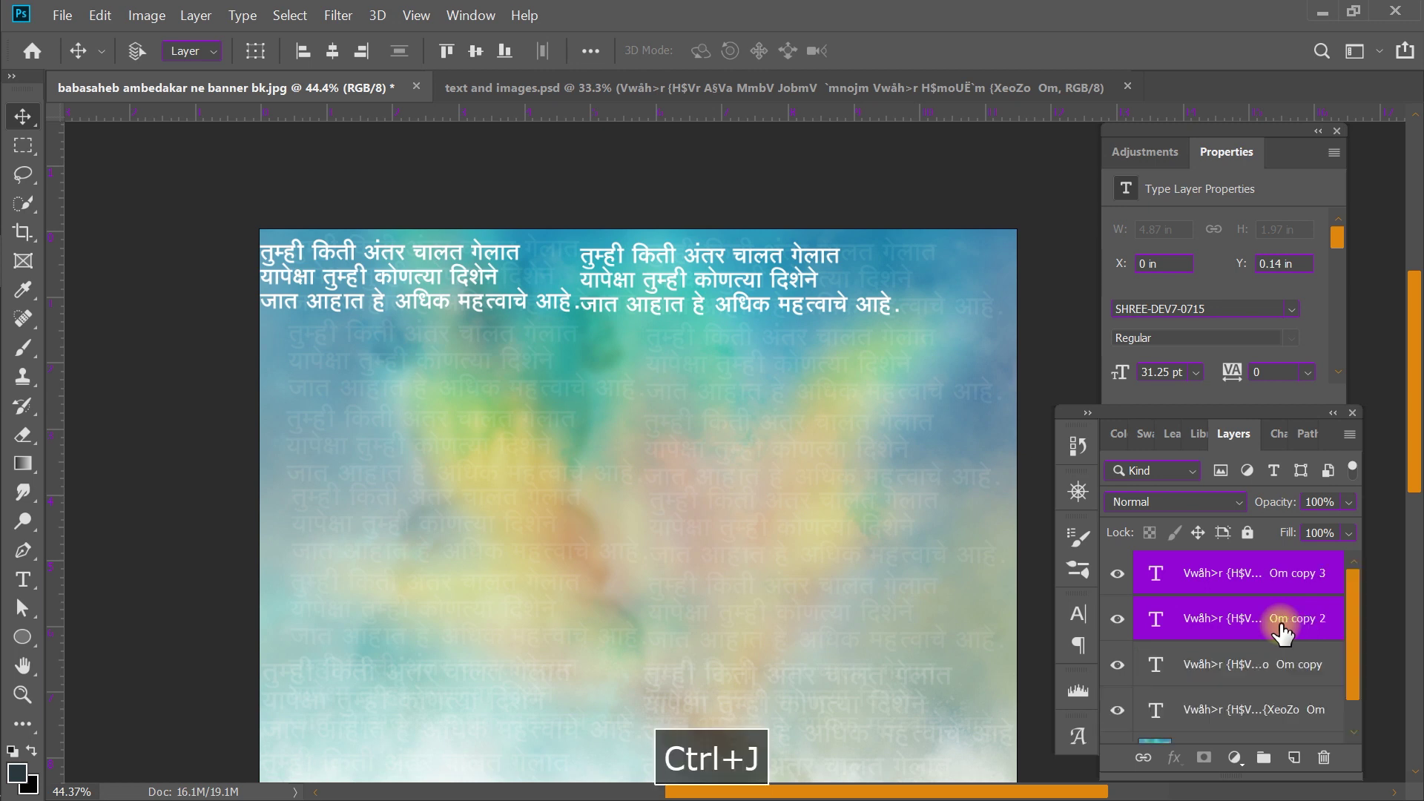
pyautogui.hotkey('ctrl', 't')
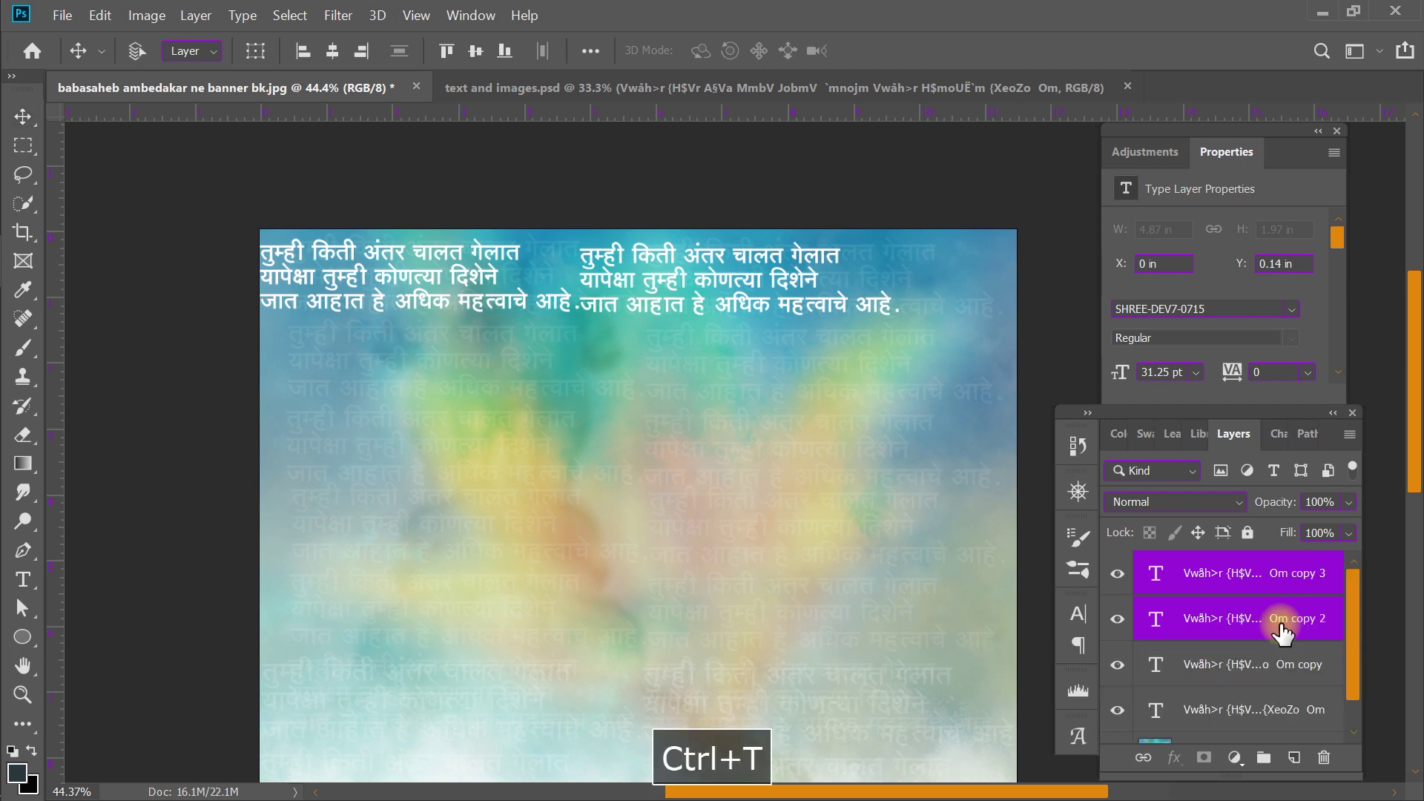
pyautogui.moveTo(758, 253); pyautogui.dragTo(759, 330)
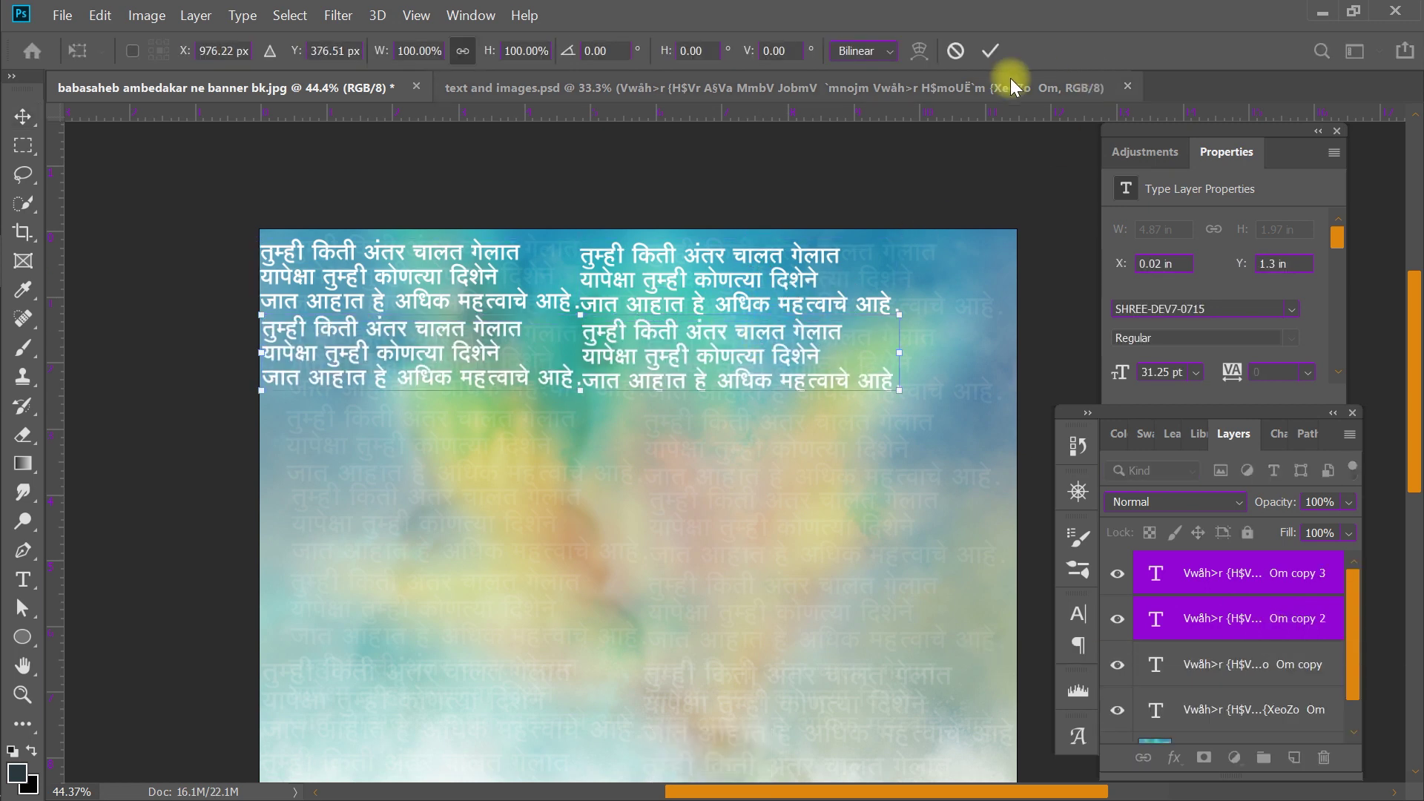
pyautogui.click(991, 51)
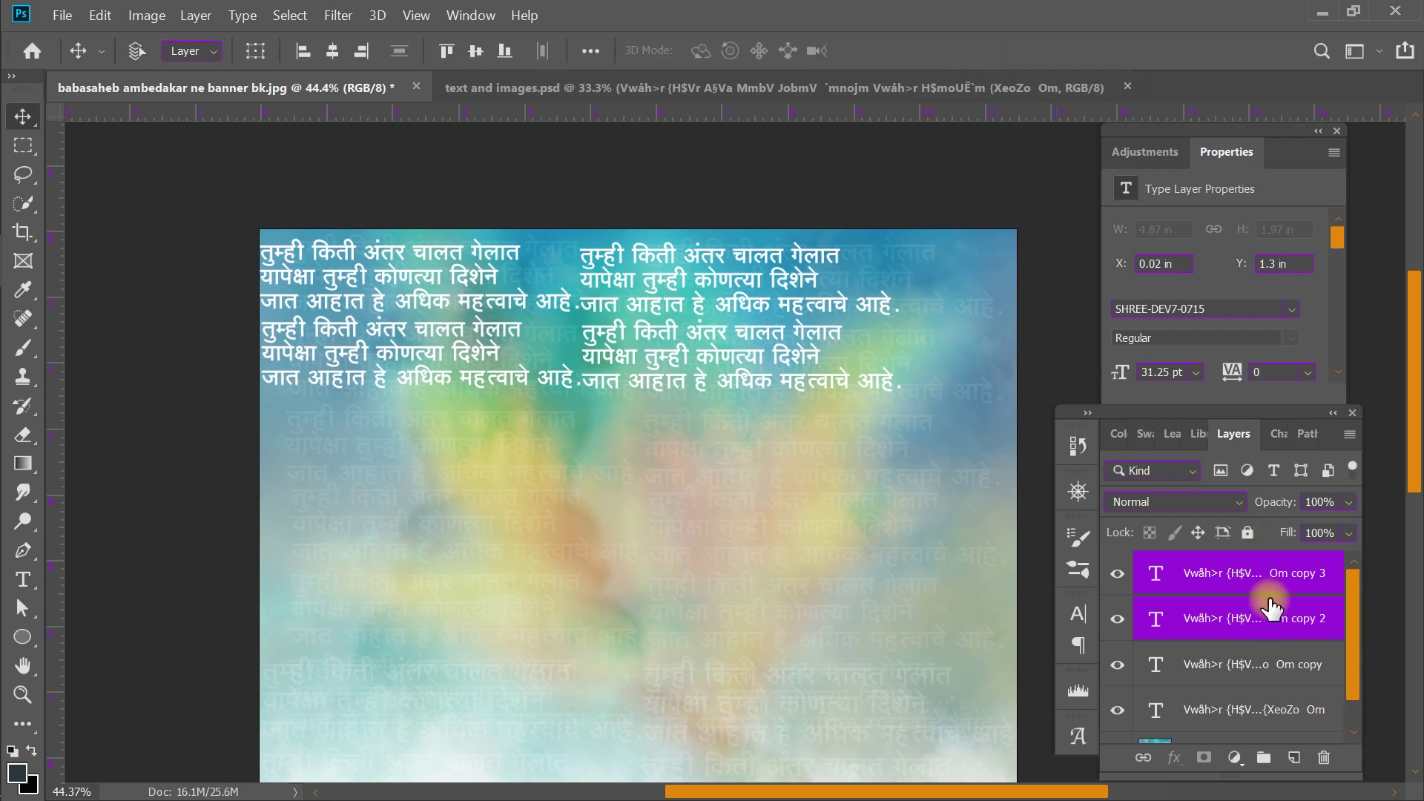
# Duplicate the second row into a third row and select all six quote layers.
pyautogui.hotkey('ctrl', 'j')
pyautogui.hotkey('ctrl', 't')
pyautogui.moveTo(779, 350); pyautogui.dragTo(779, 498)
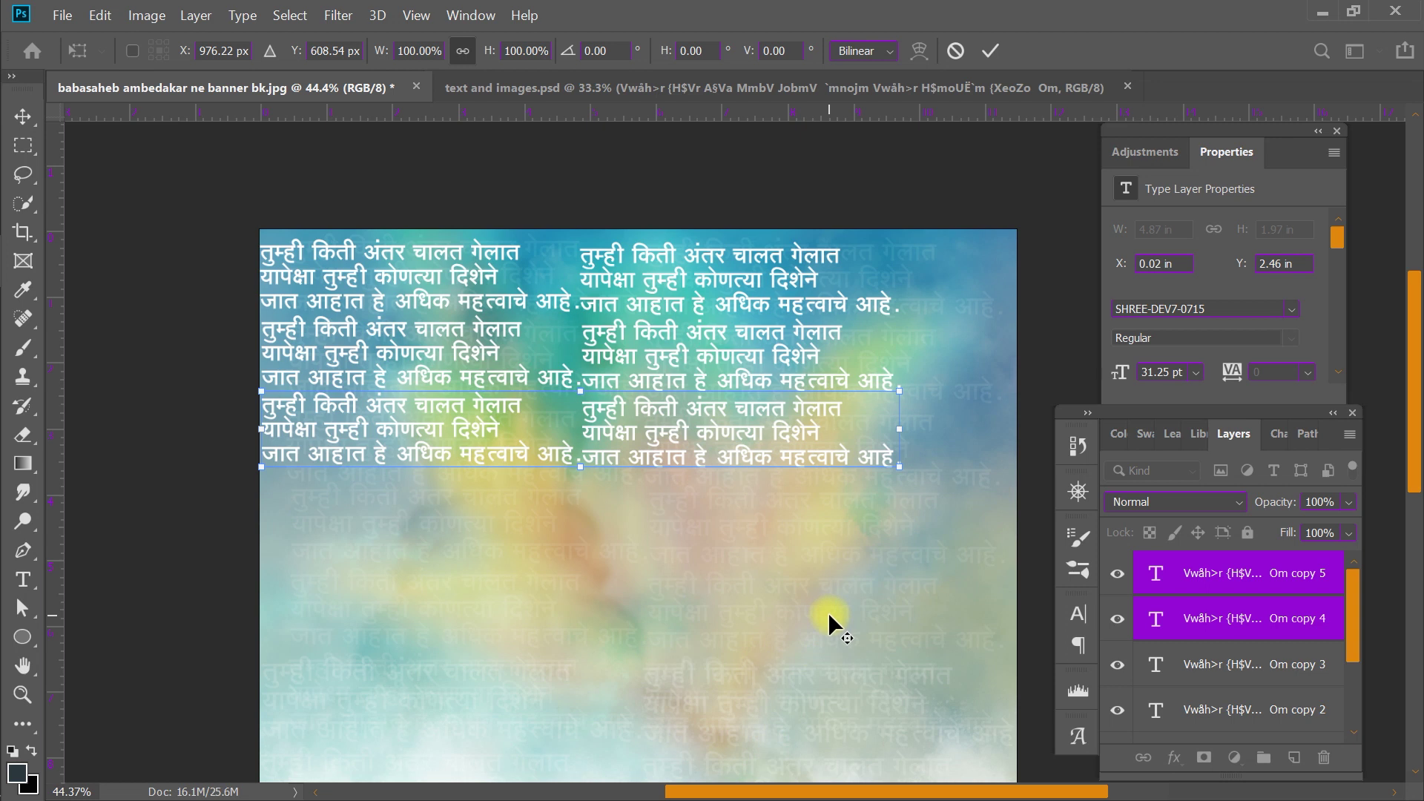
pyautogui.scroll(-1, 827, 612)
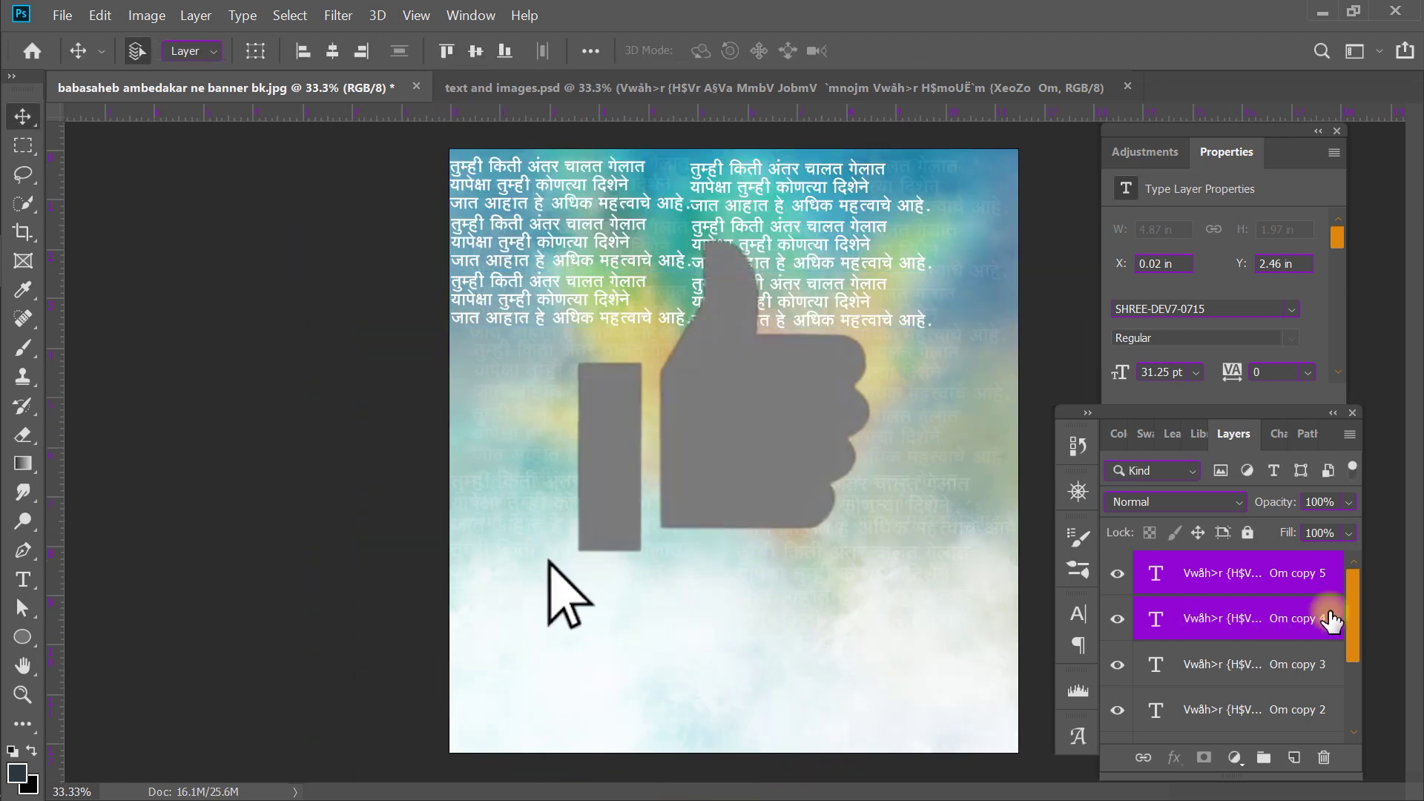
pyautogui.click(1297, 570)
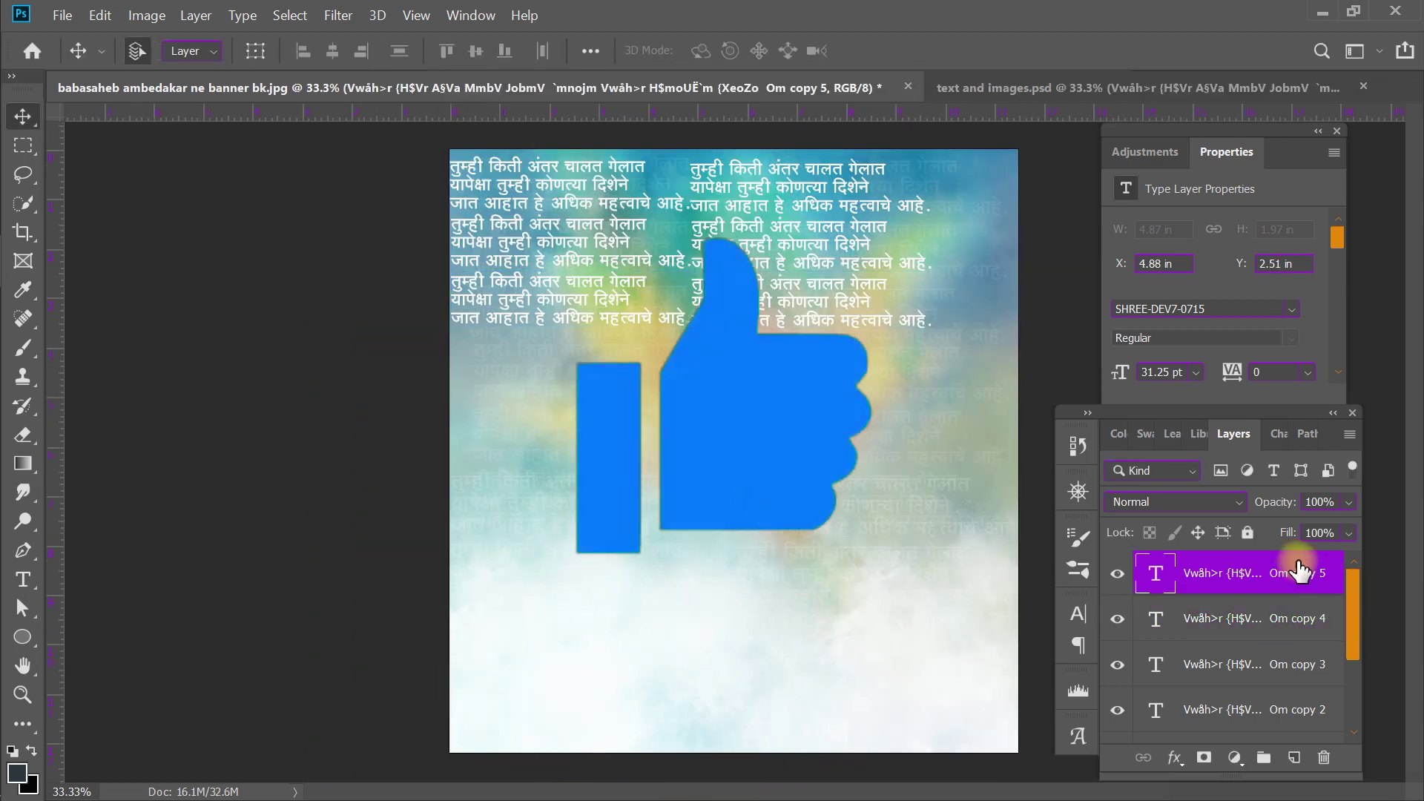
pyautogui.moveTo(1355, 578); pyautogui.dragTo(1358, 668)
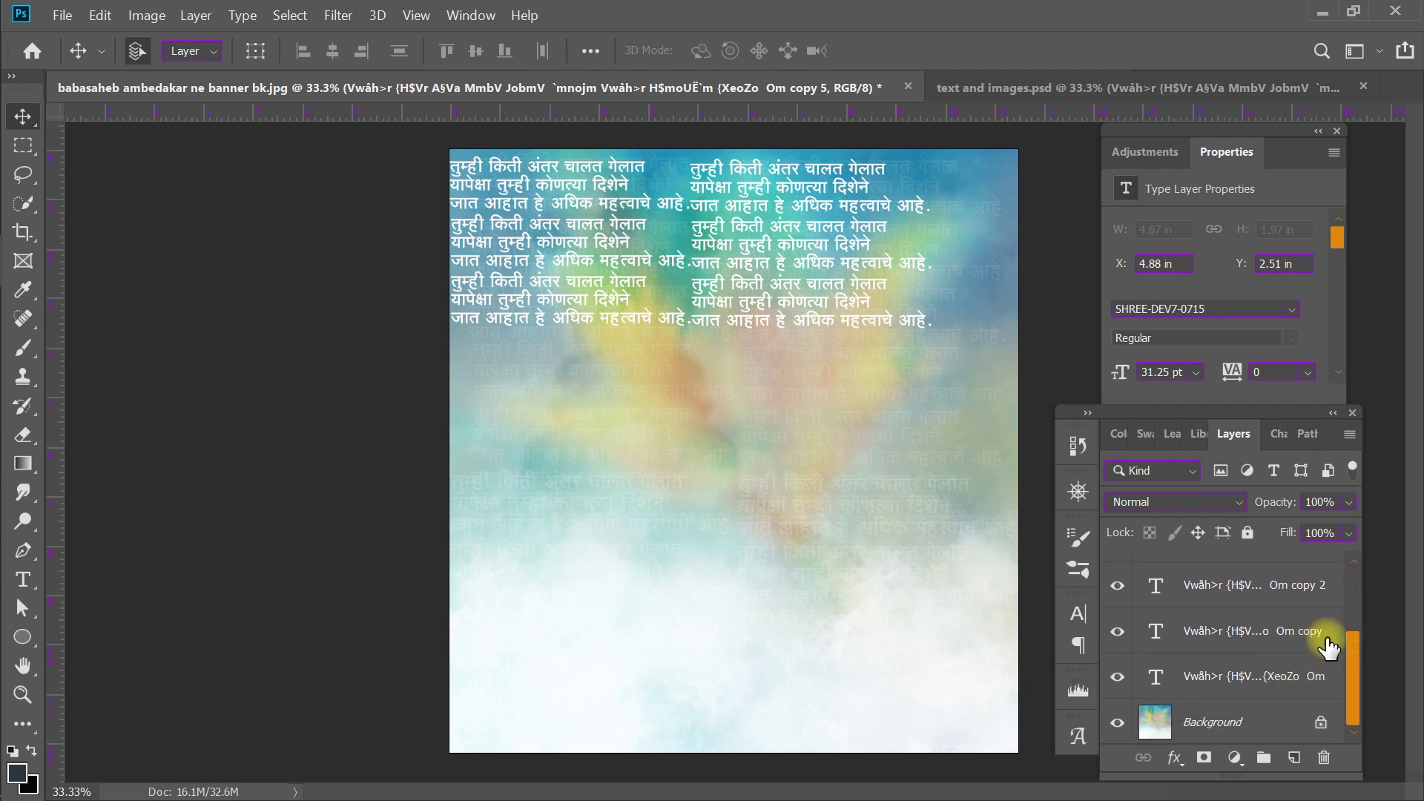
pyautogui.keyDown('shift'); pyautogui.click(1275, 673); pyautogui.keyUp('shift')
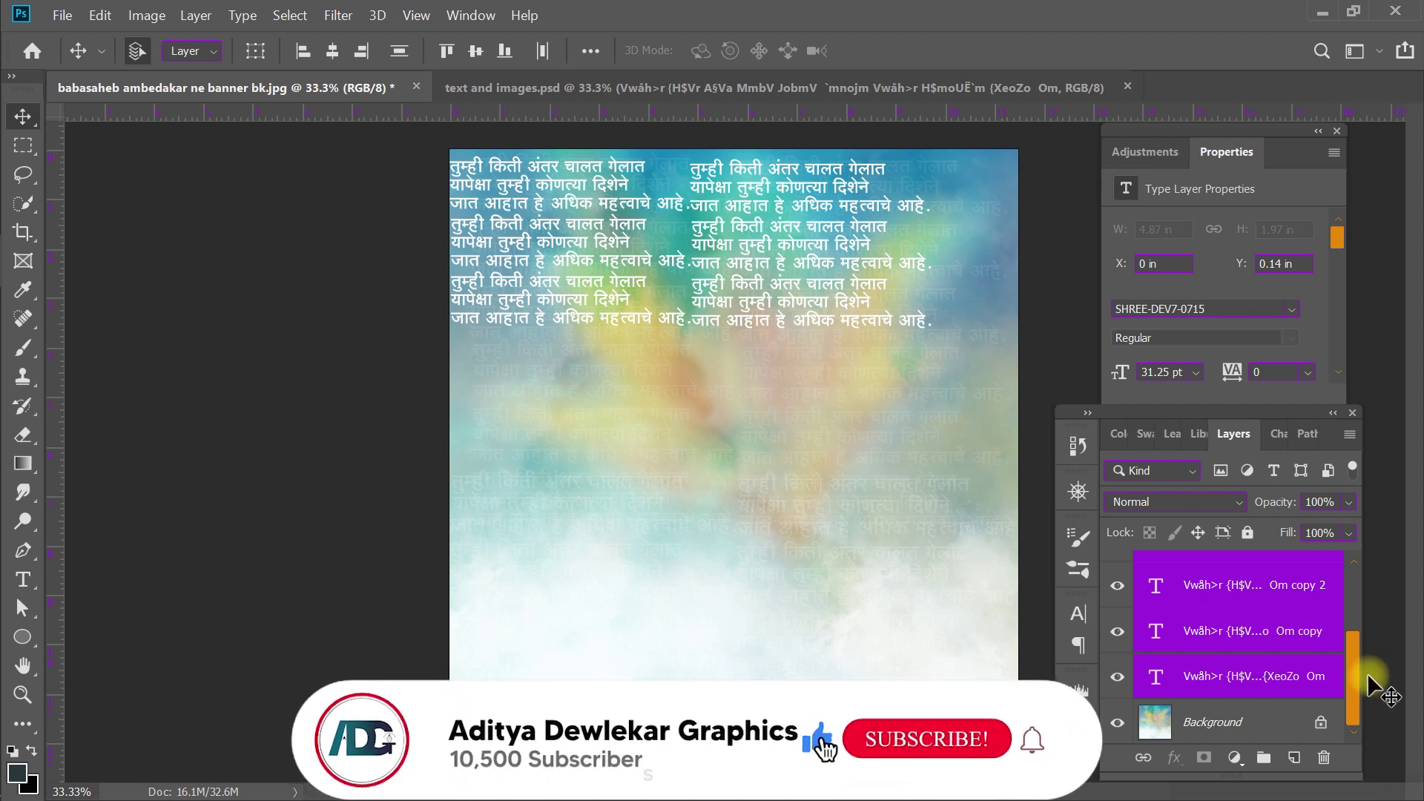
# Group the quotes as Group 1, convert it to a smart object, and set fill to 11%.
pyautogui.hotkey('ctrl', 'g')
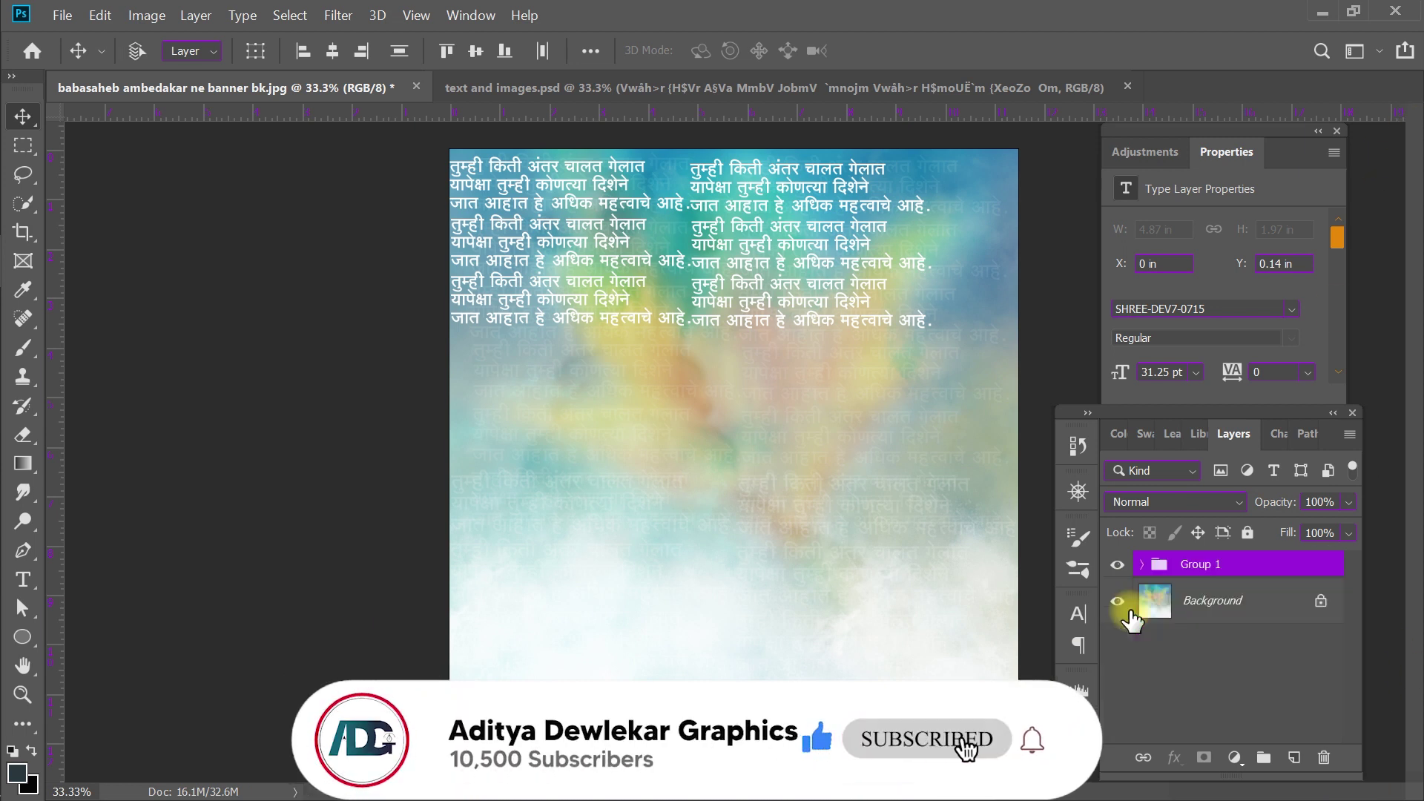
pyautogui.rightClick(1202, 576)
pyautogui.click(1106, 330)
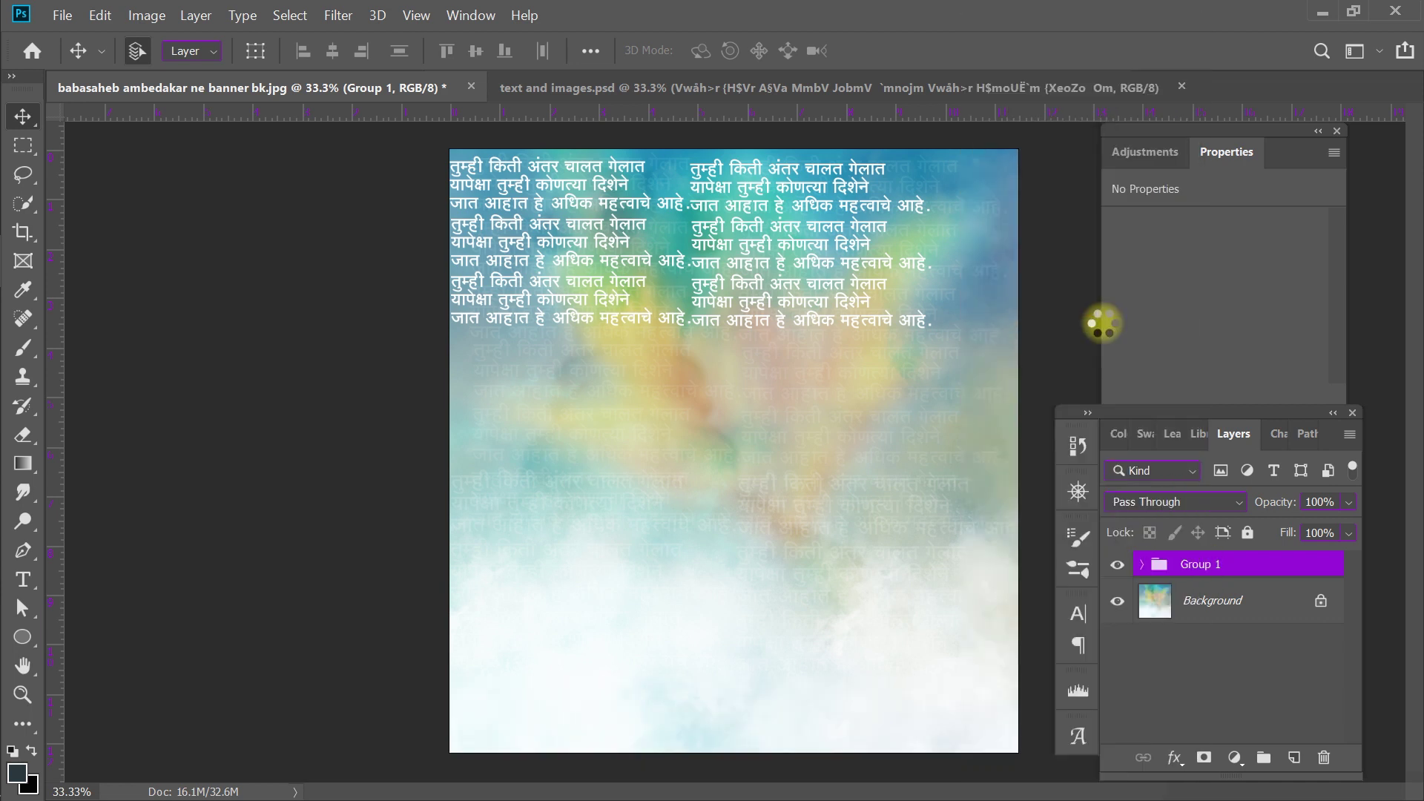
pyautogui.click(1348, 534)
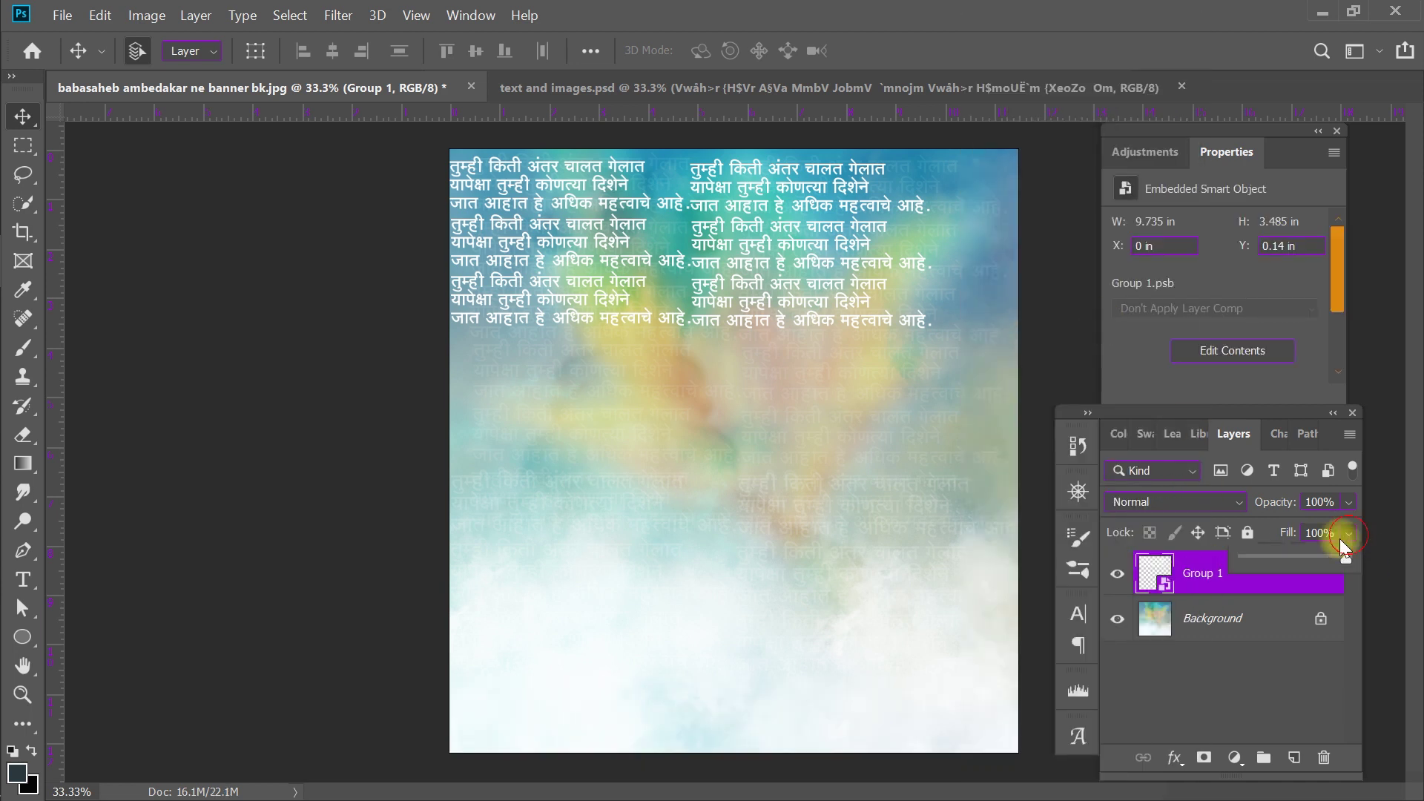
pyautogui.moveTo(1350, 556); pyautogui.dragTo(1255, 561)
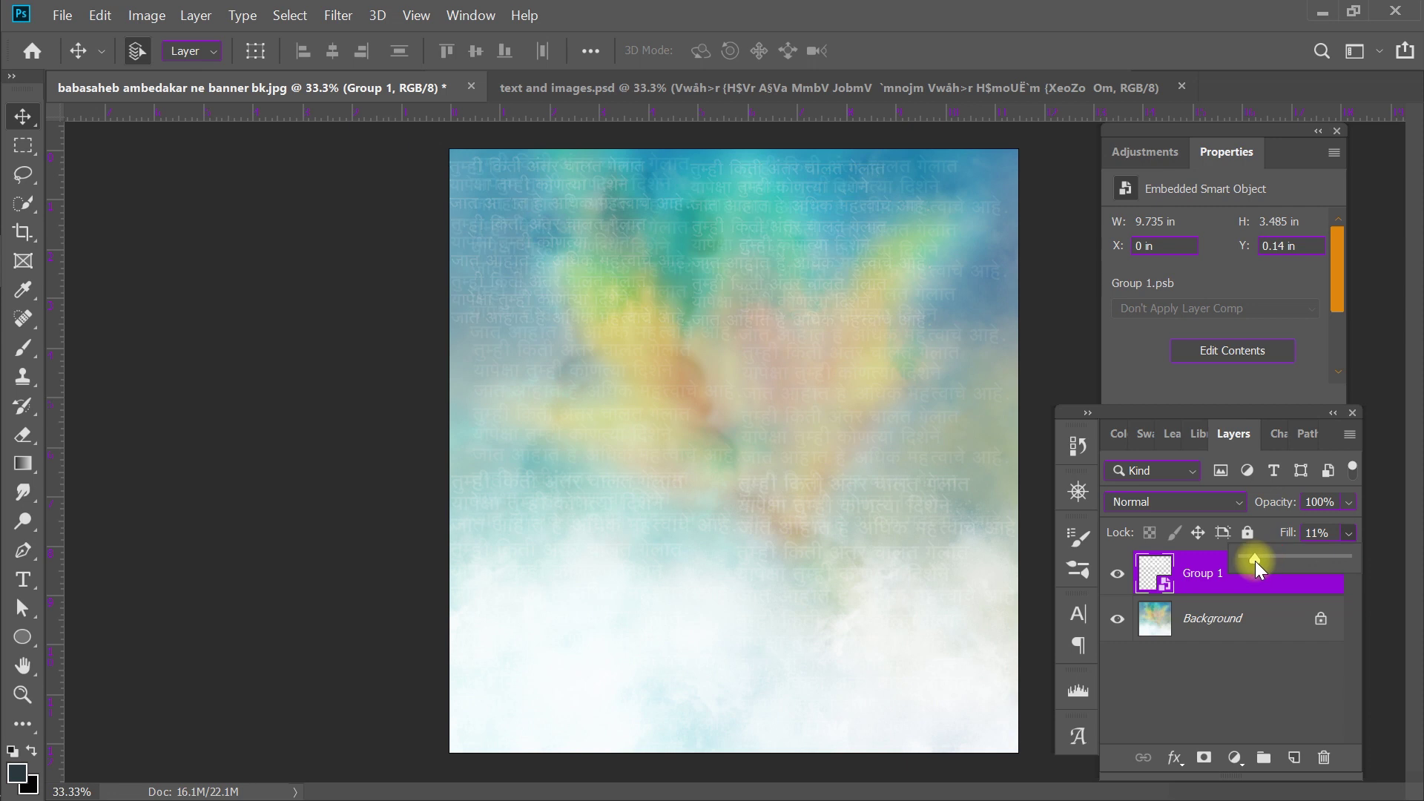
# Try Overlay blending, revert to Normal, then delete the Group 1 layer.
pyautogui.click(1135, 502)
pyautogui.click(1133, 512)
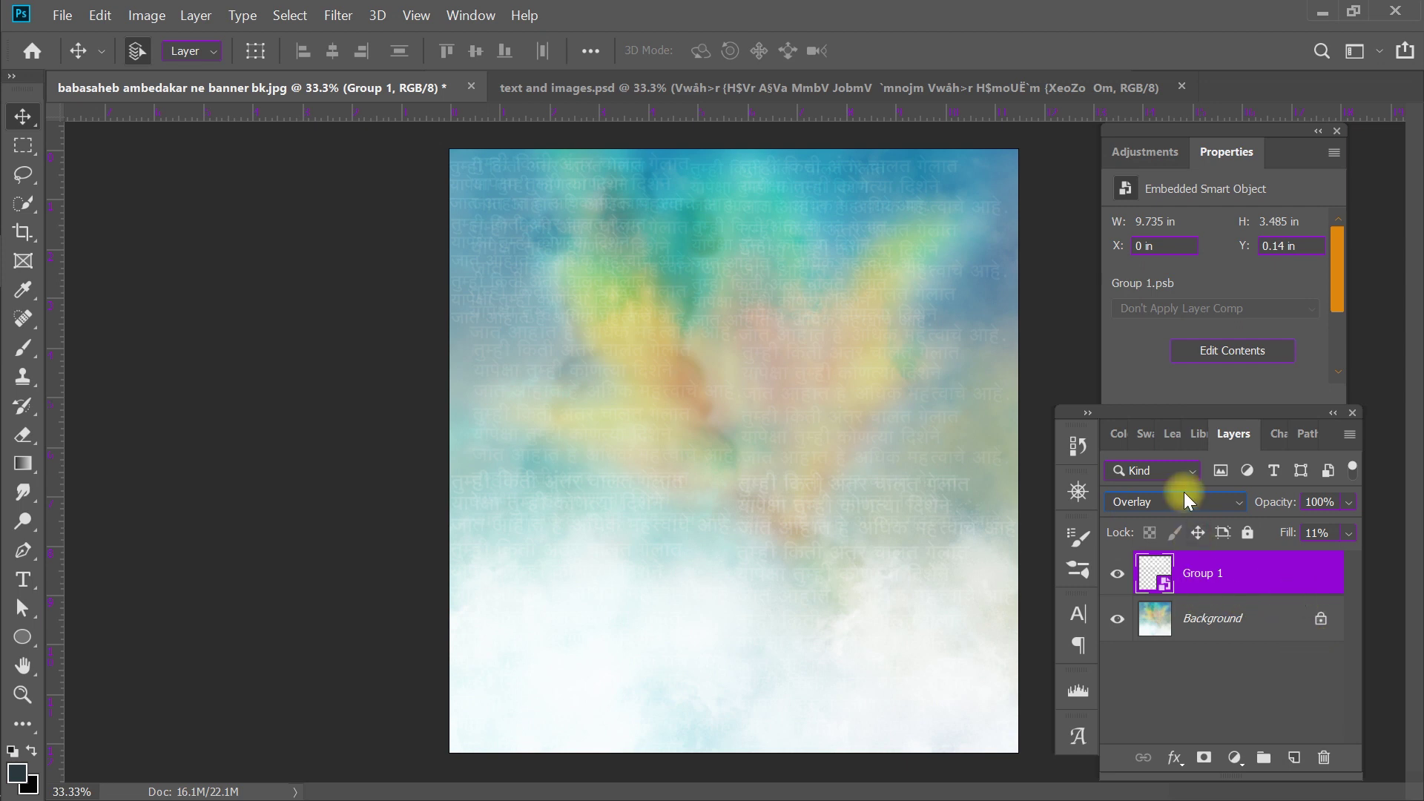
pyautogui.click(1164, 503)
pyautogui.click(1149, 252)
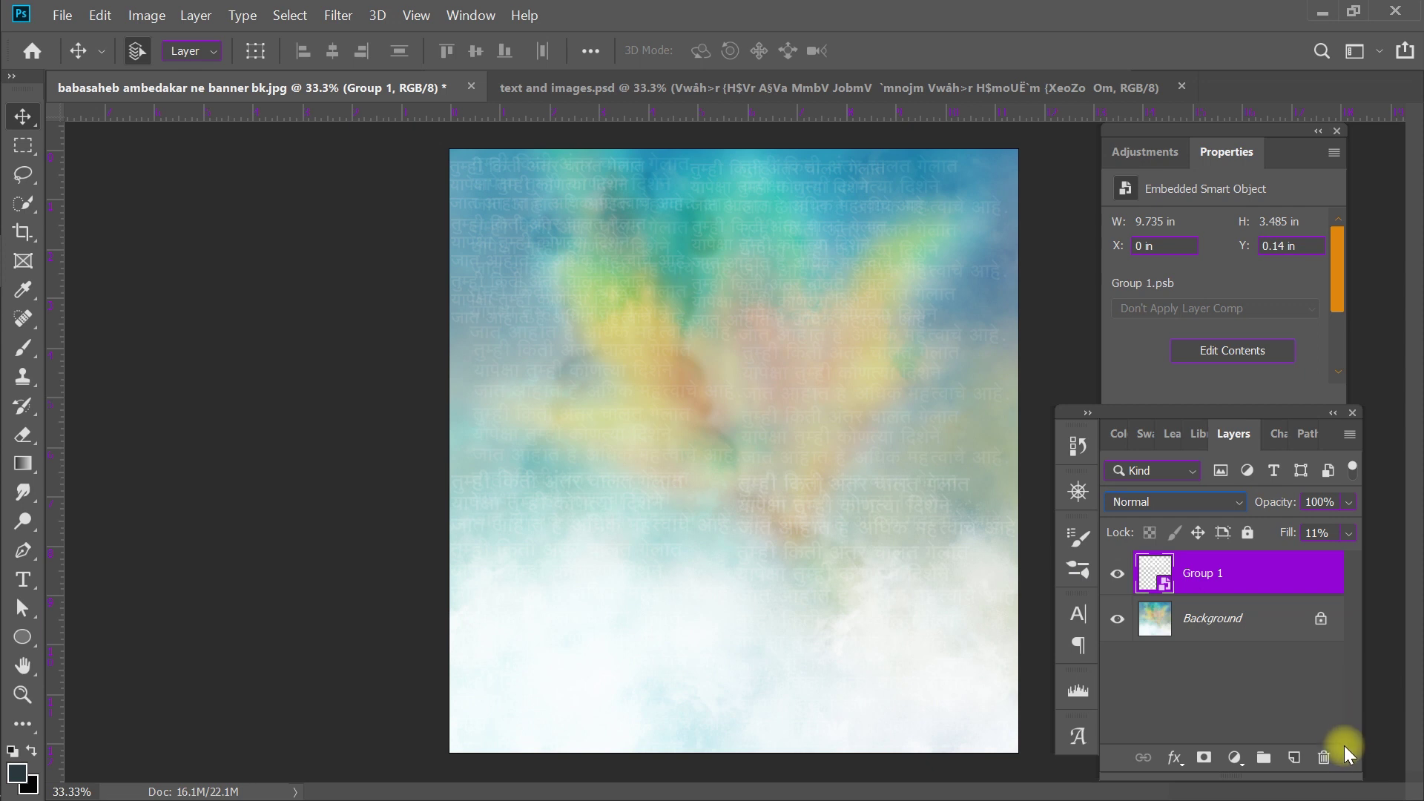
pyautogui.click(1324, 757)
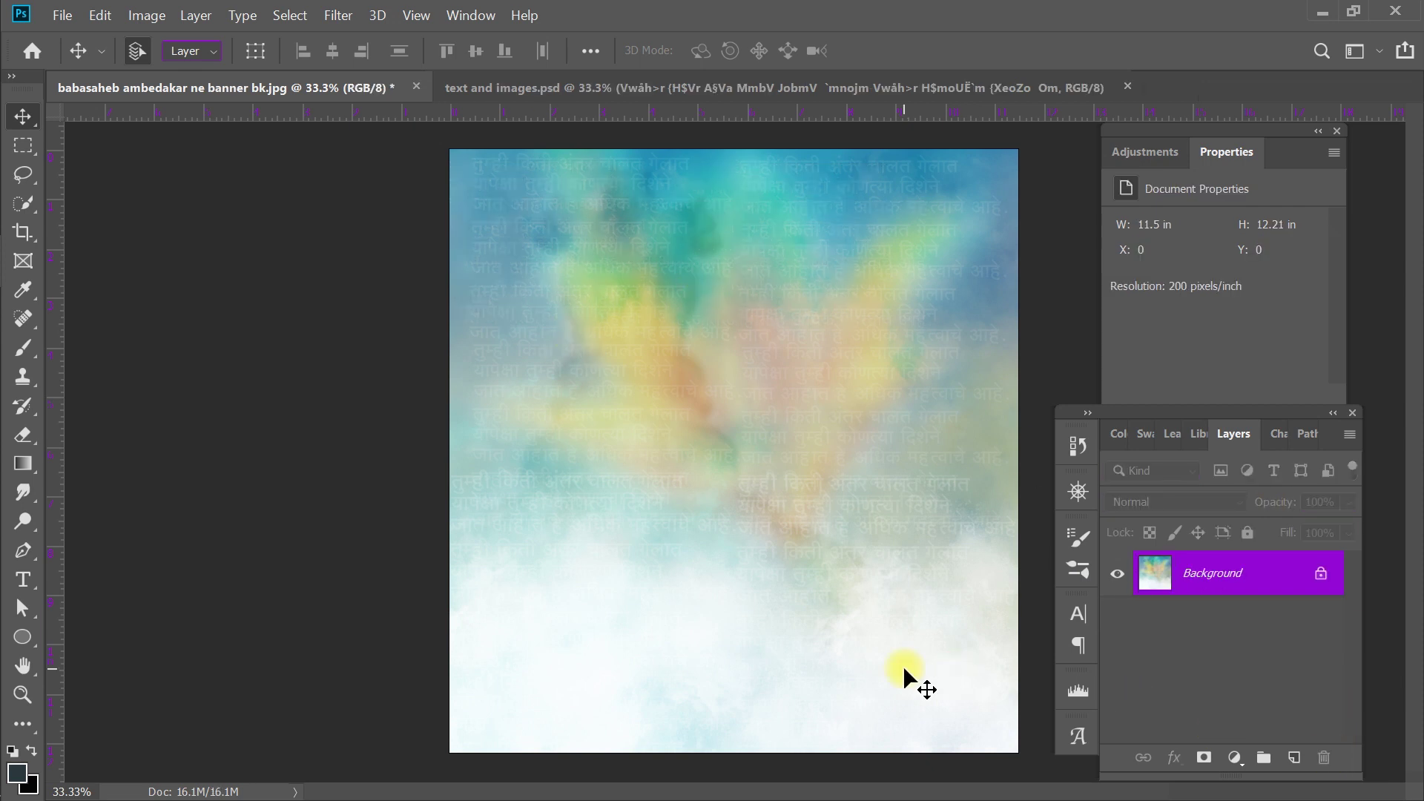
# Bring the seated portrait from text and images.psd into the banner, nudged slightly higher.
pyautogui.click(801, 89)
pyautogui.click(610, 308)
pyautogui.moveTo(605, 311)
pyautogui.mouseDown()
pyautogui.moveTo(741, 474)
pyautogui.moveTo(727, 360)
pyautogui.mouseUp()
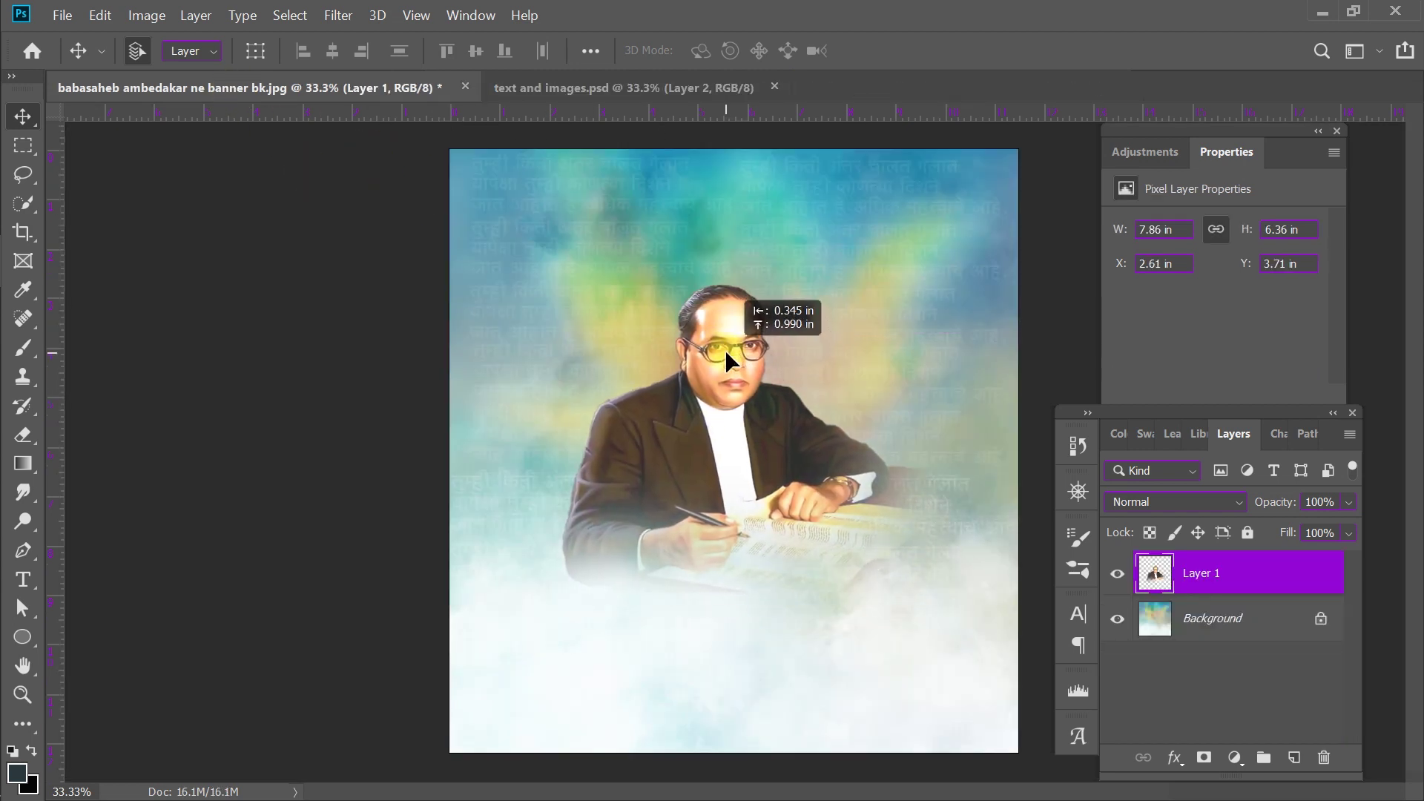
pyautogui.moveTo(727, 355); pyautogui.dragTo(723, 345)
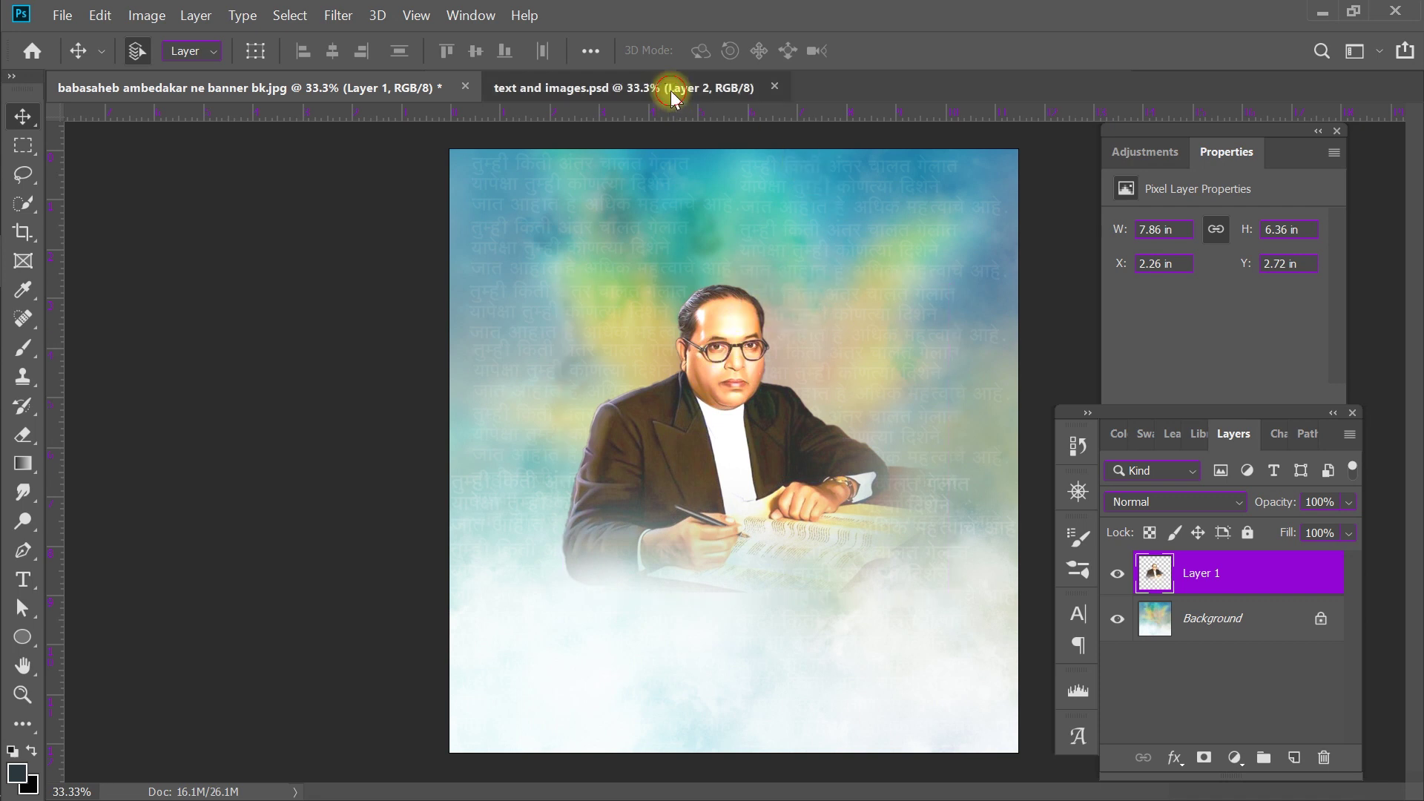
# Add the second portrait as Layer 2 in Luminosity blending, placed below Layer 1.
pyautogui.click(670, 95)
pyautogui.moveTo(853, 408)
pyautogui.mouseDown()
pyautogui.moveTo(413, 104)
pyautogui.moveTo(875, 343)
pyautogui.mouseUp()
pyautogui.moveTo(891, 290); pyautogui.dragTo(844, 308)
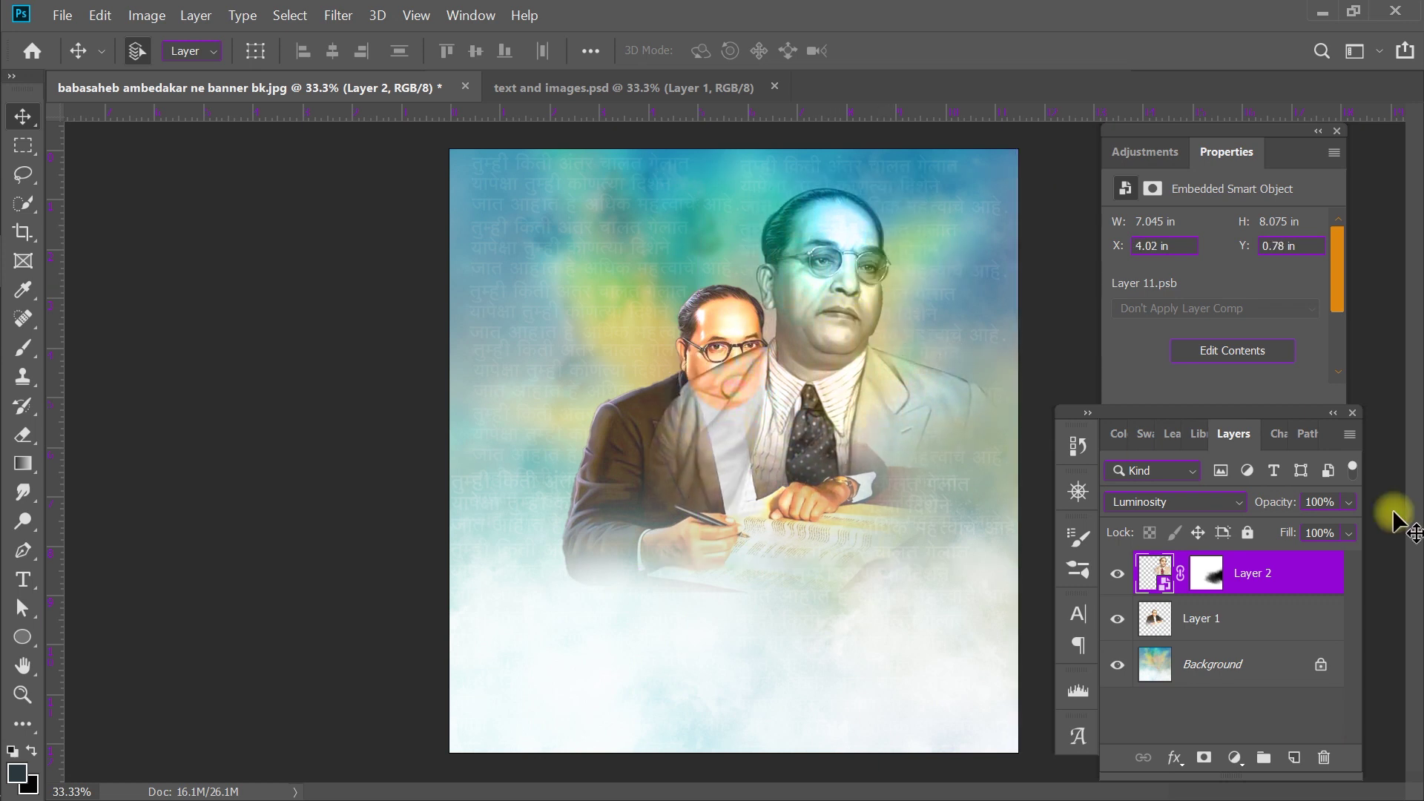
pyautogui.click(1144, 501)
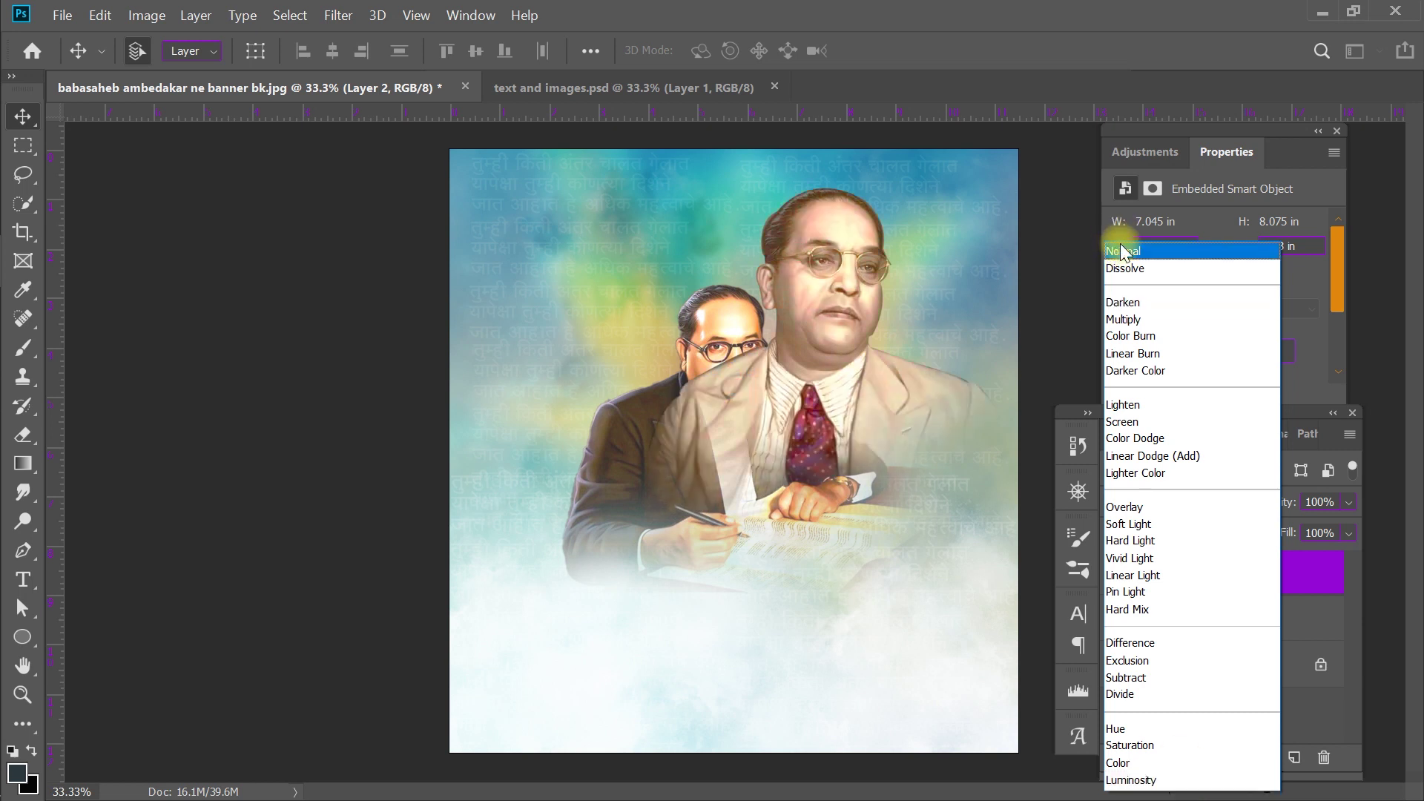
pyautogui.click(1180, 781)
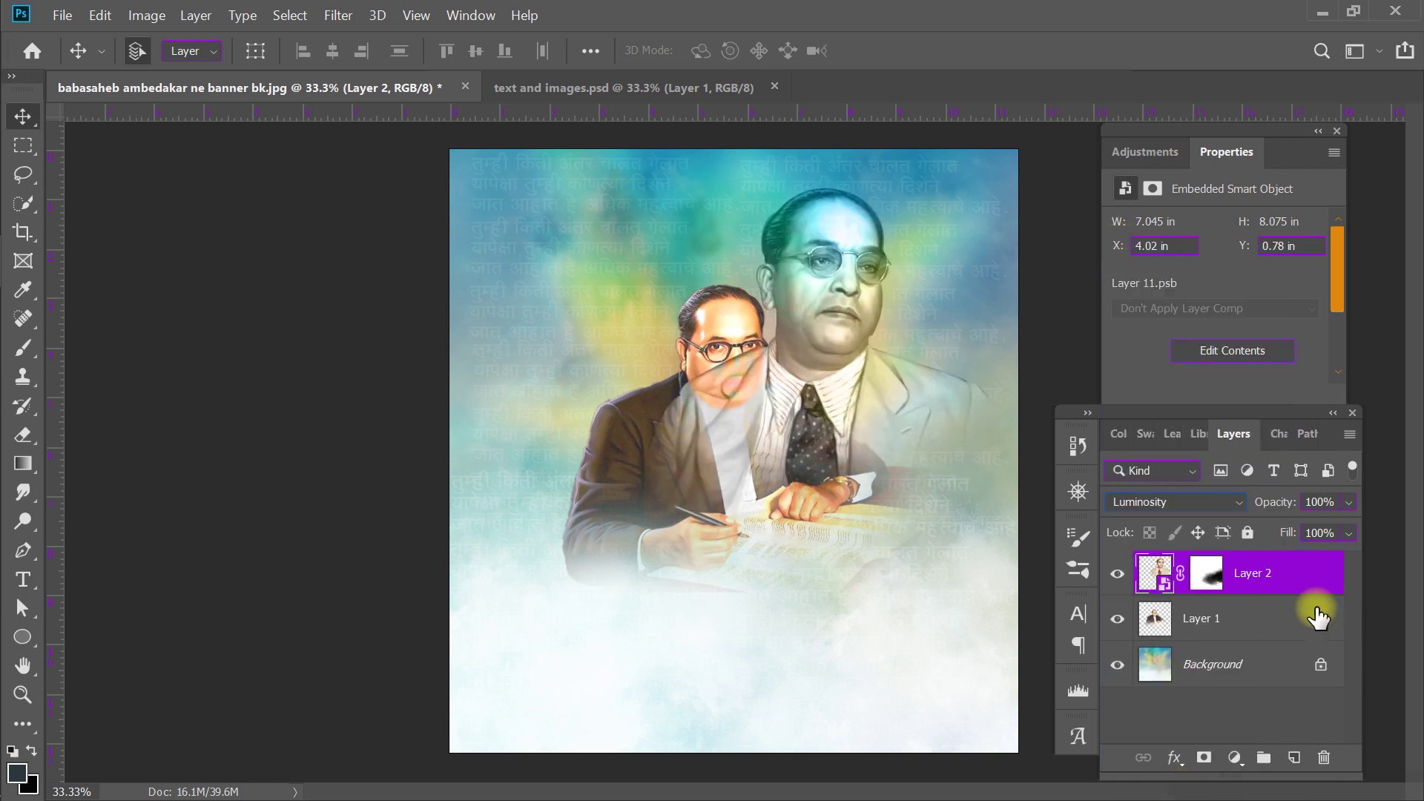
pyautogui.hotkey('ctrl', '[')
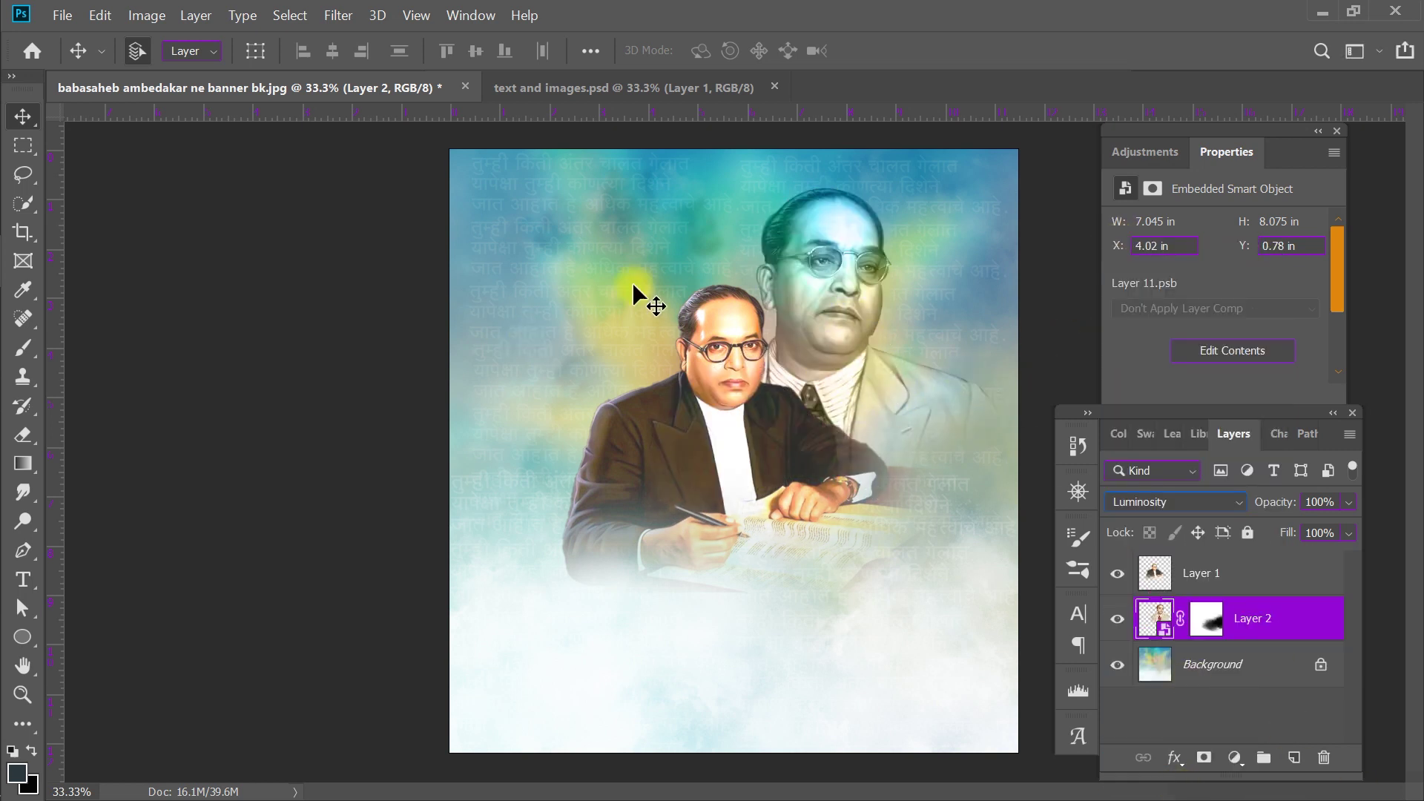
pyautogui.click(1168, 154)
pyautogui.click(1189, 204)
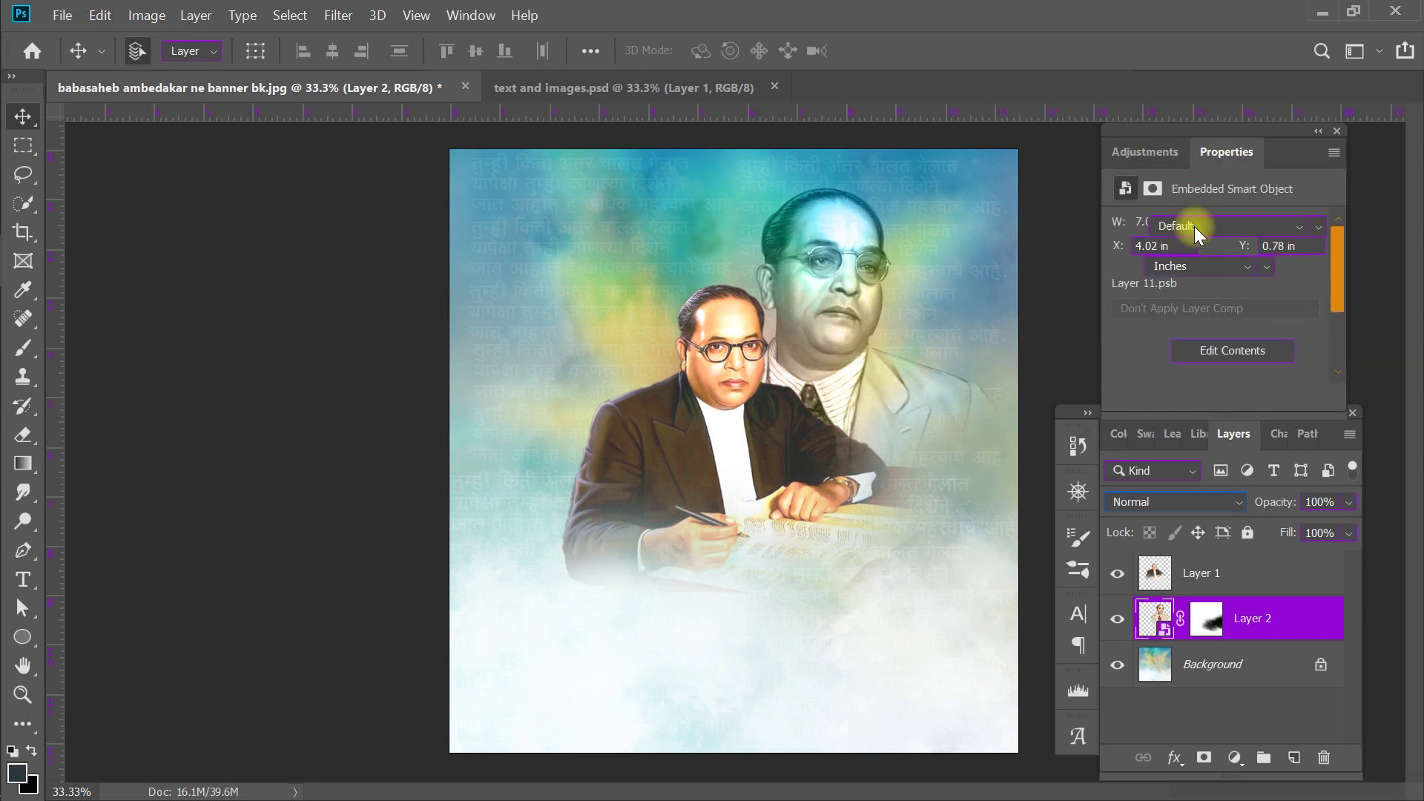
pyautogui.moveTo(1337, 245); pyautogui.dragTo(1348, 315)
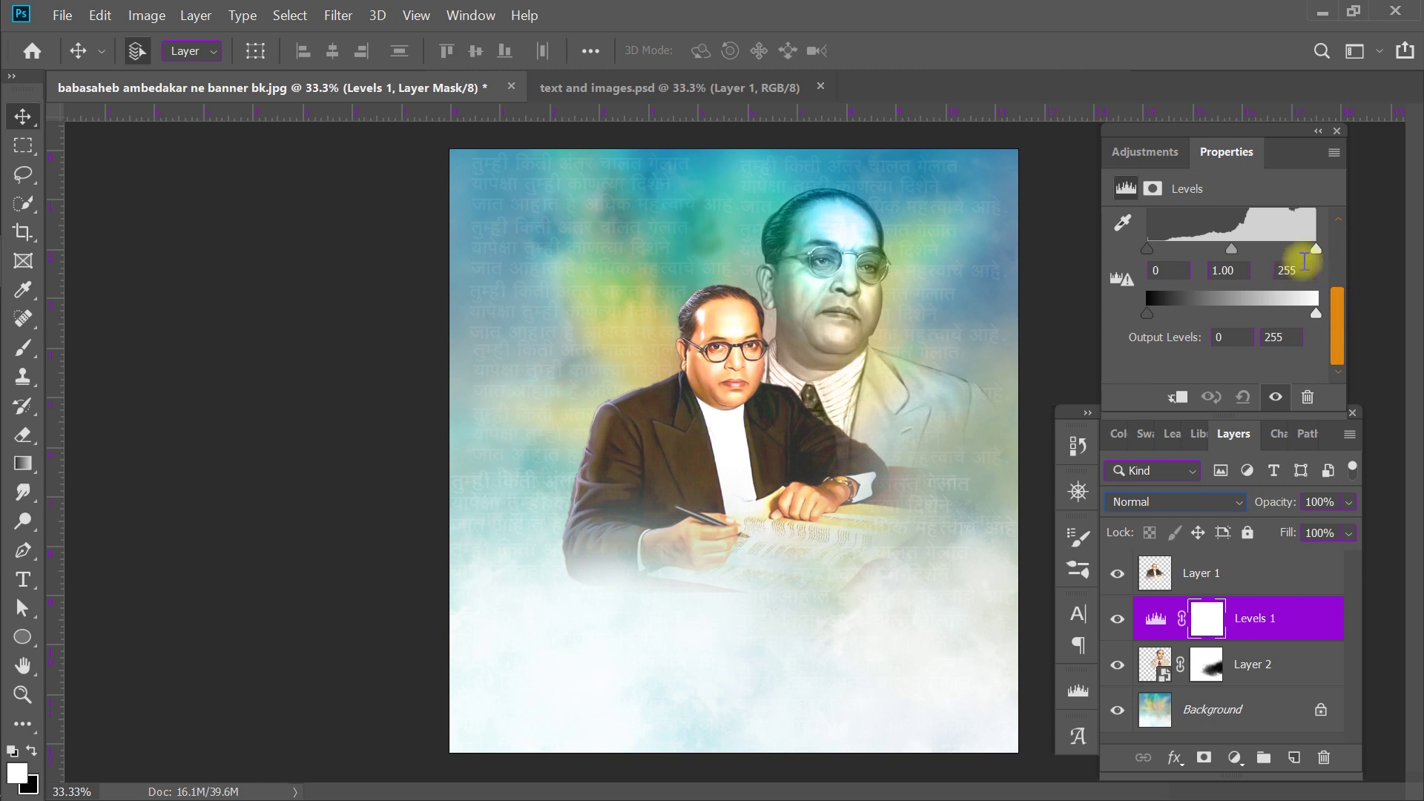
pyautogui.moveTo(1316, 249); pyautogui.dragTo(1307, 249)
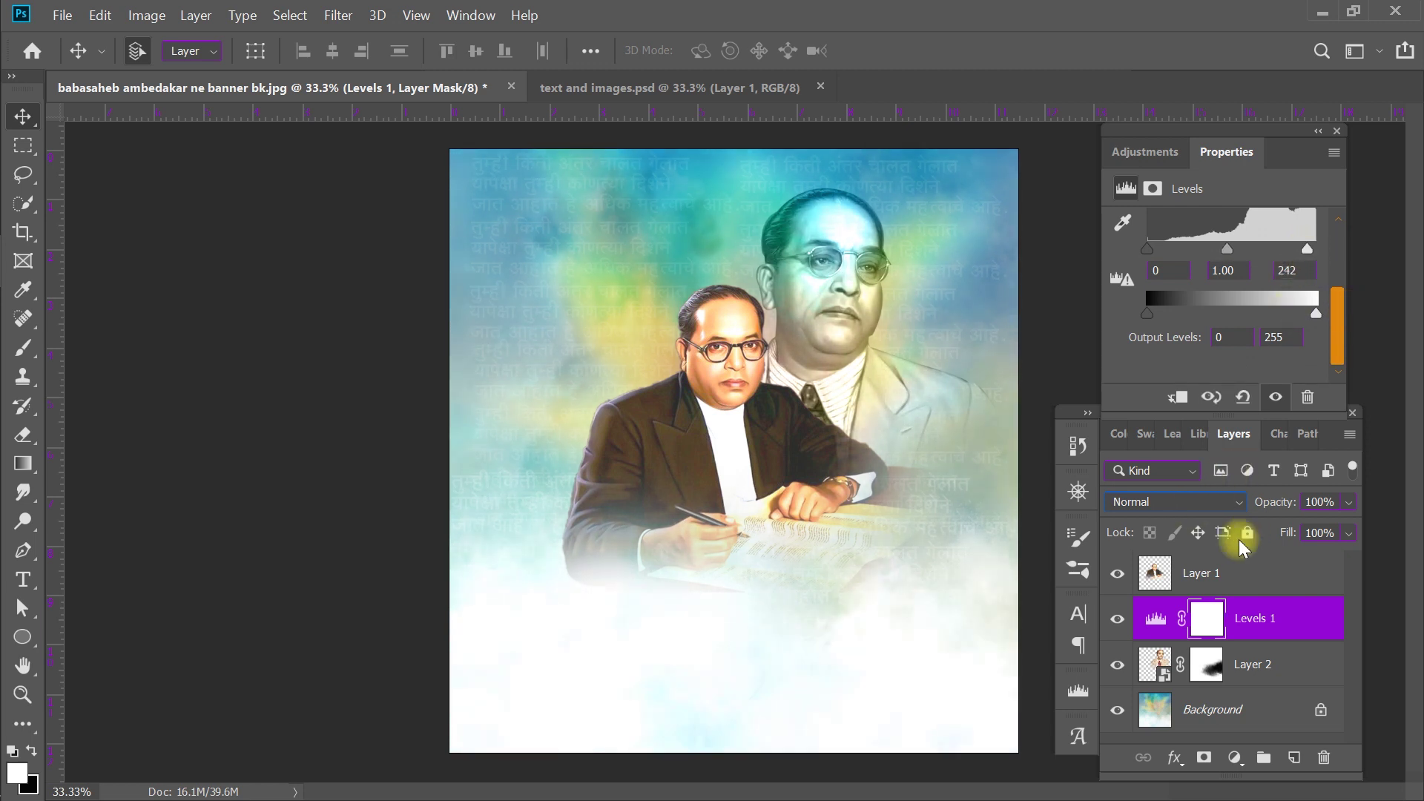
pyautogui.click(1173, 398)
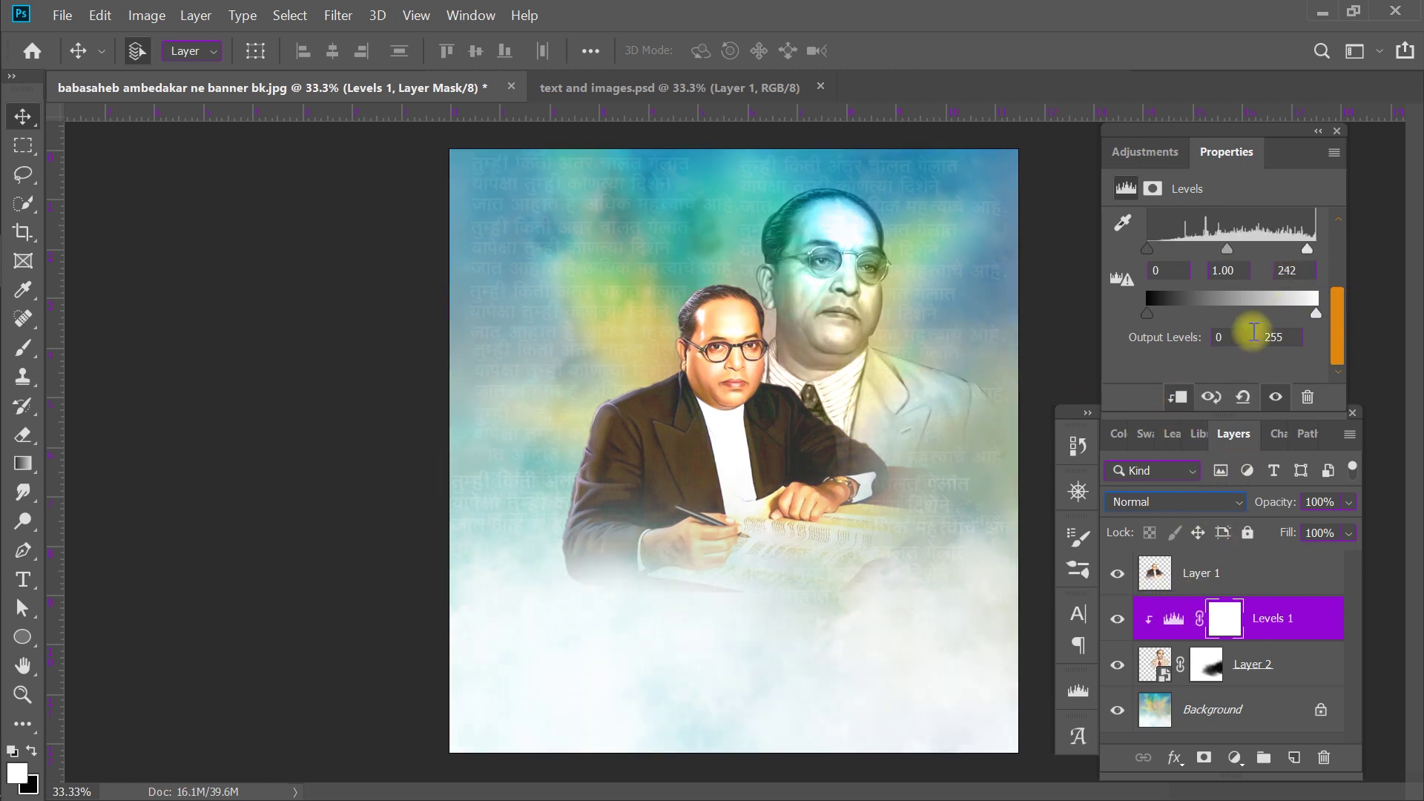
pyautogui.moveTo(1306, 250); pyautogui.dragTo(1291, 250)
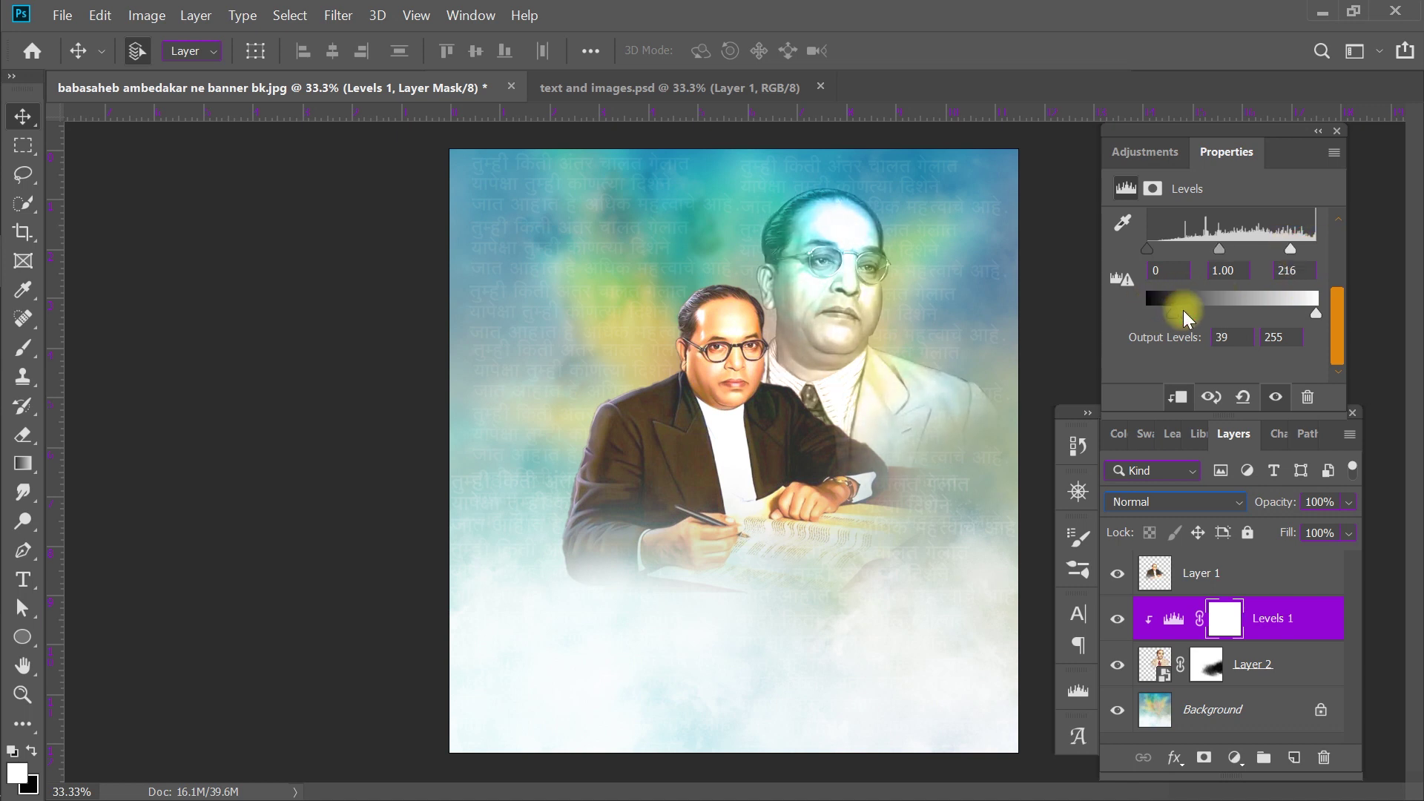
pyautogui.moveTo(1154, 317); pyautogui.dragTo(1147, 313)
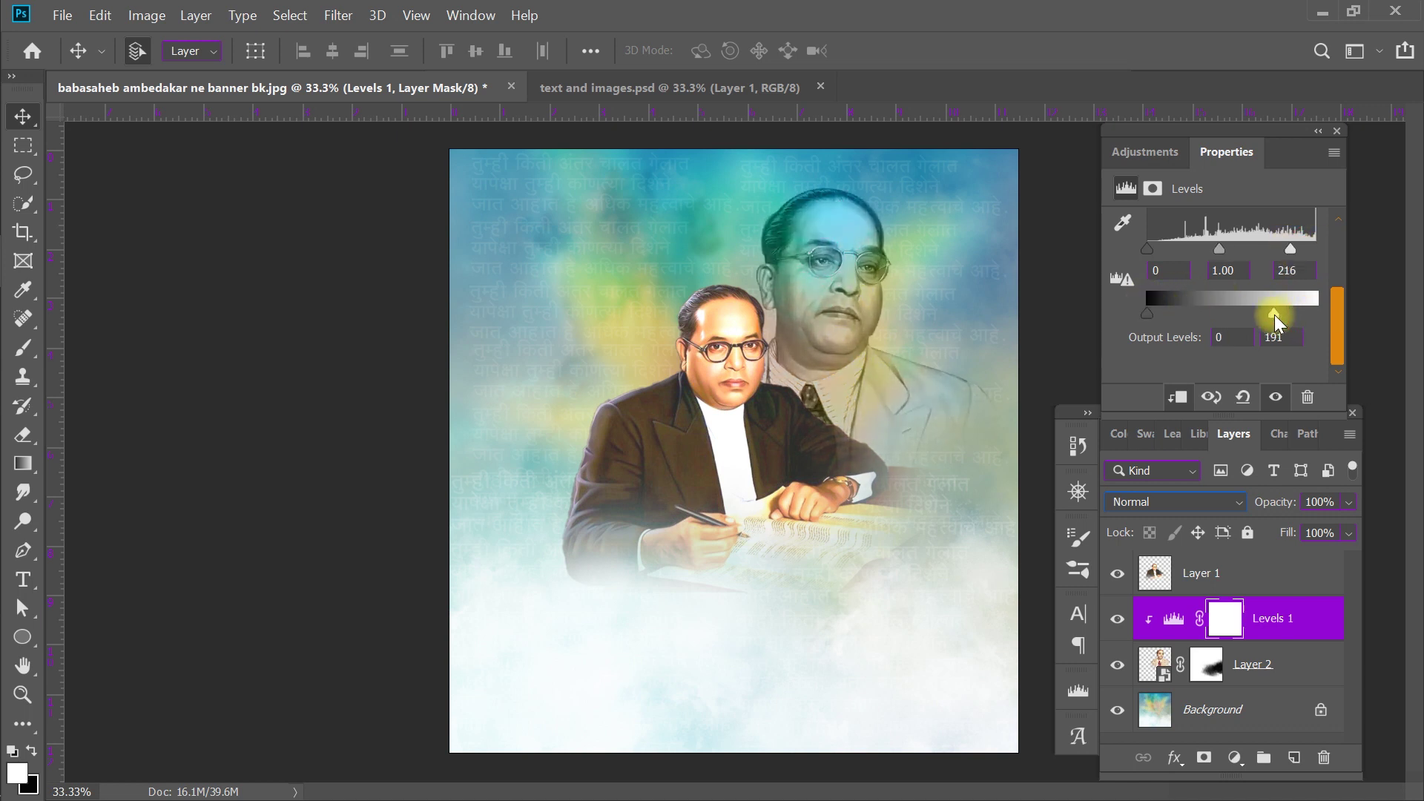
pyautogui.moveTo(1315, 317); pyautogui.dragTo(1316, 315)
pyautogui.moveTo(1293, 254); pyautogui.dragTo(1372, 259)
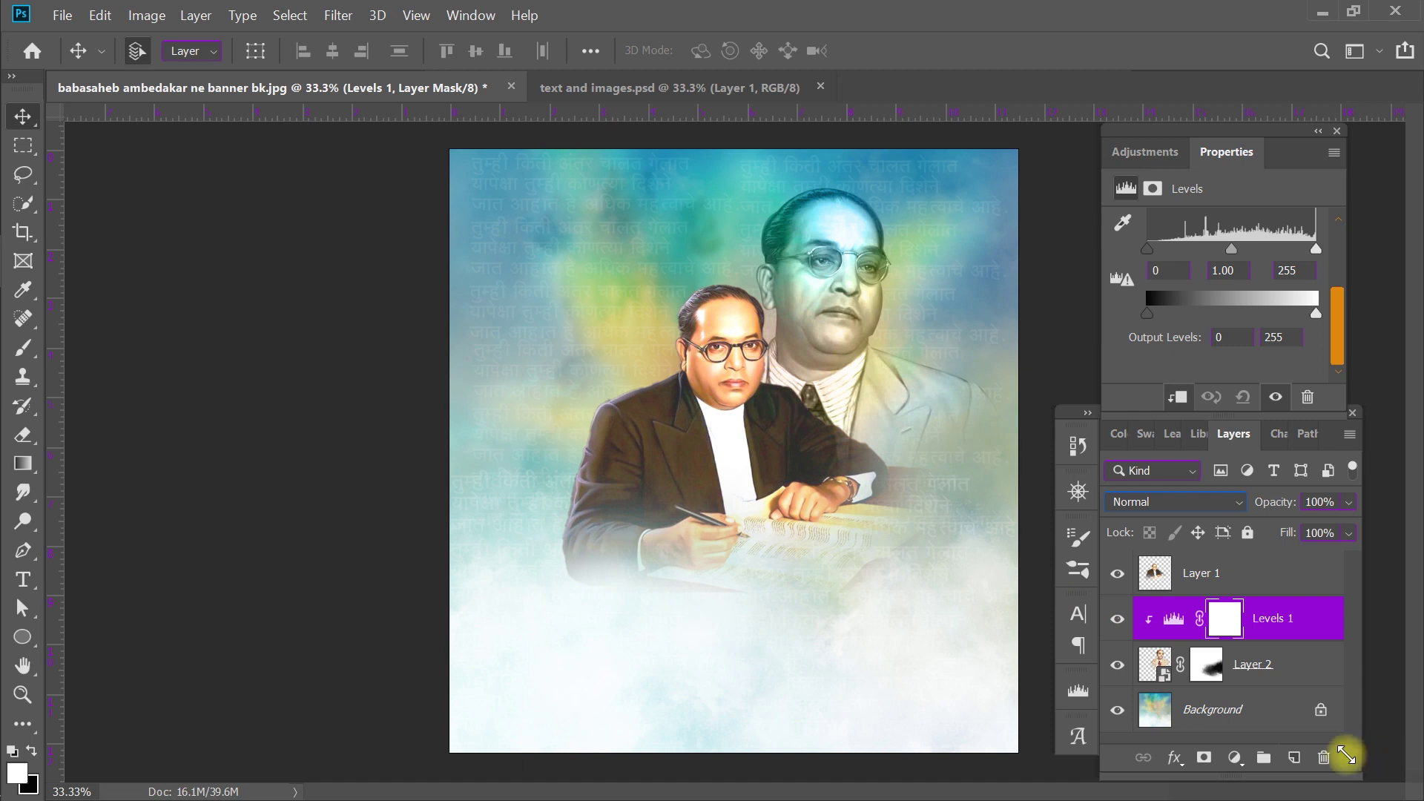
pyautogui.click(1337, 760)
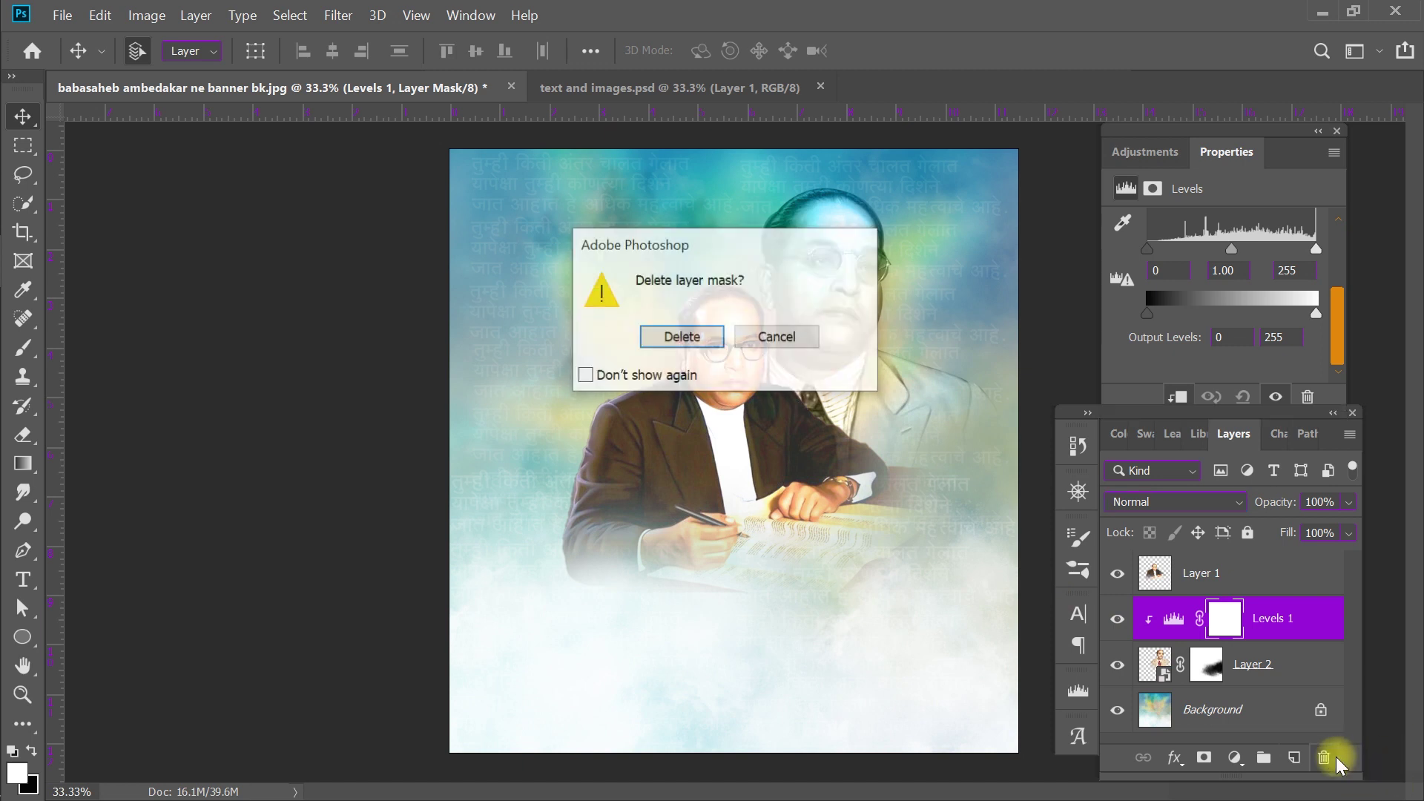
pyautogui.click(683, 334)
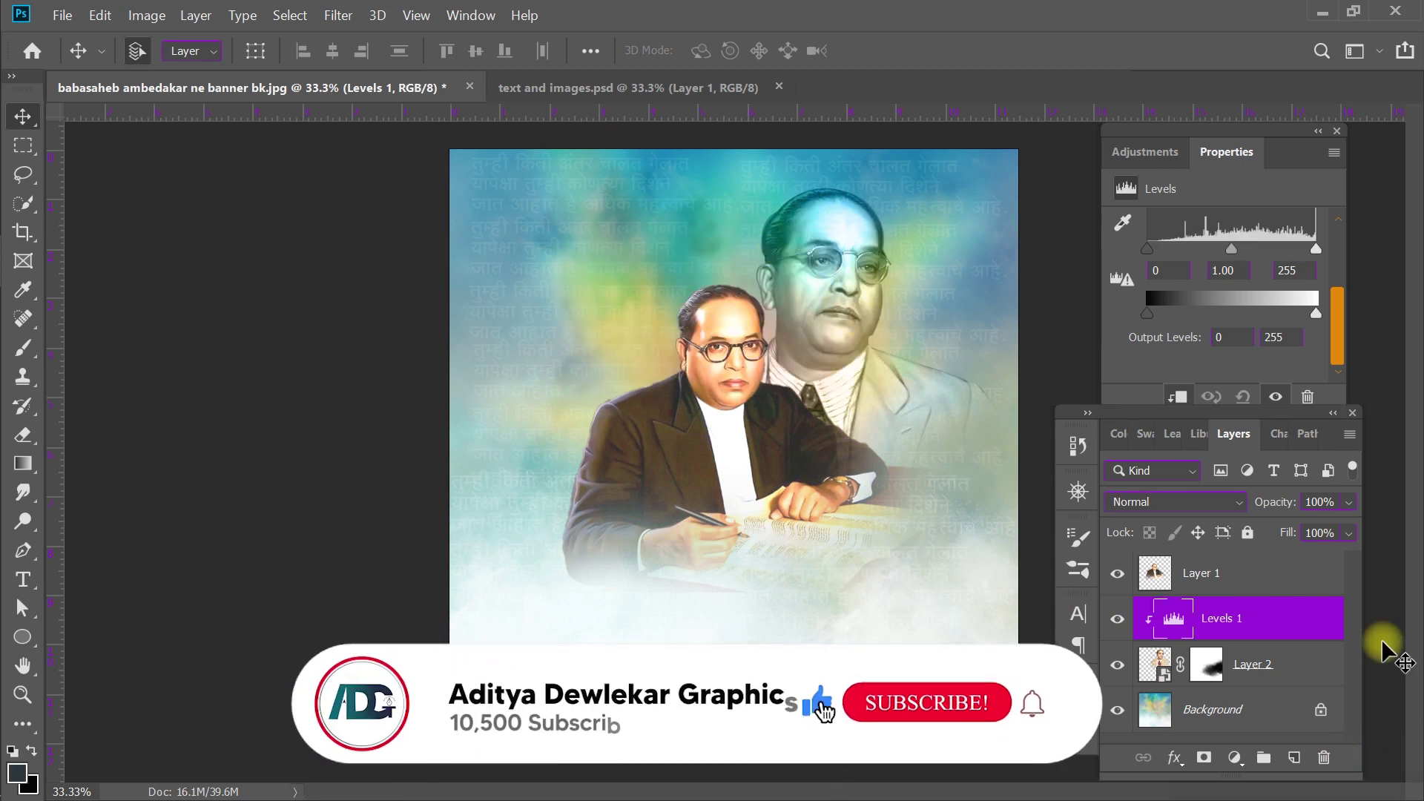
pyautogui.click(1304, 623)
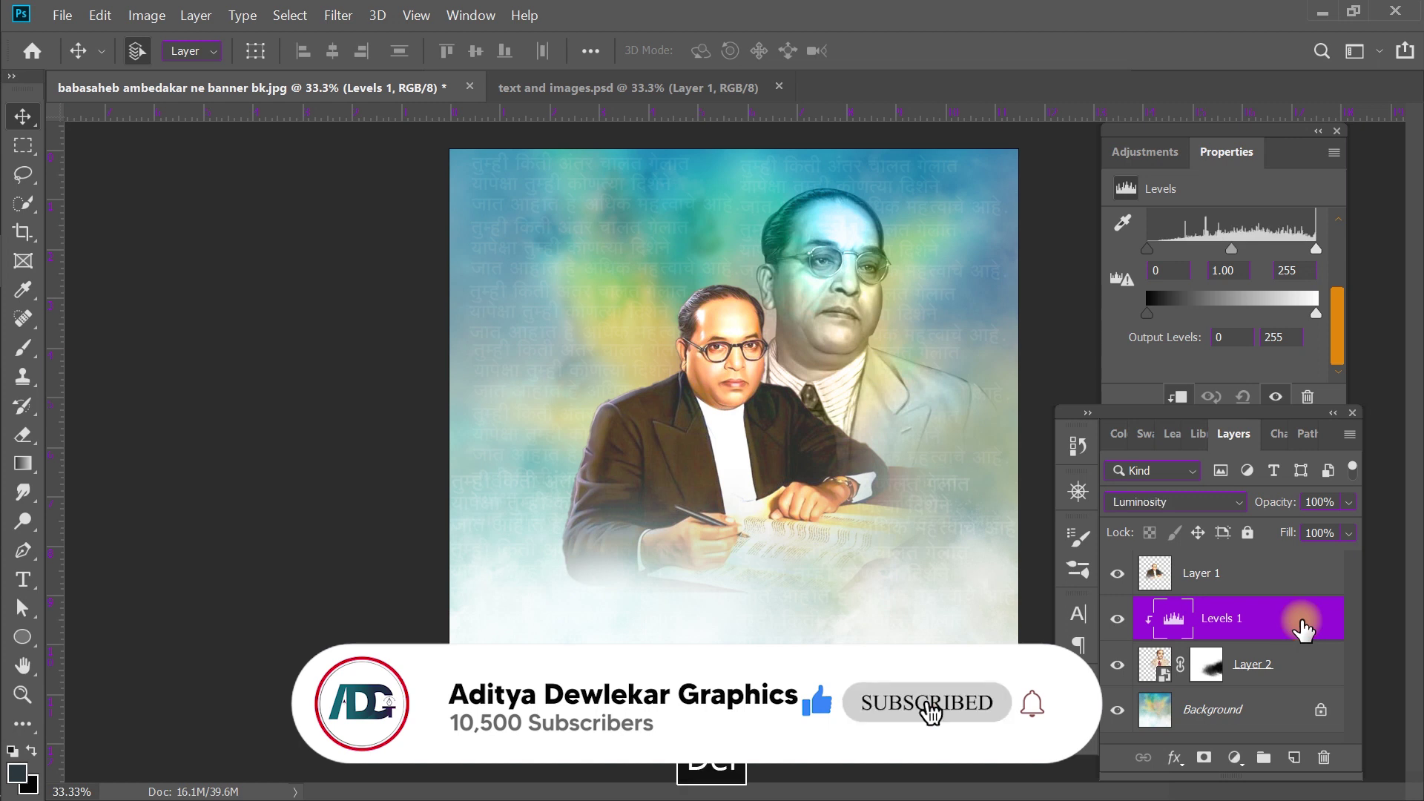
pyautogui.press('Delete')
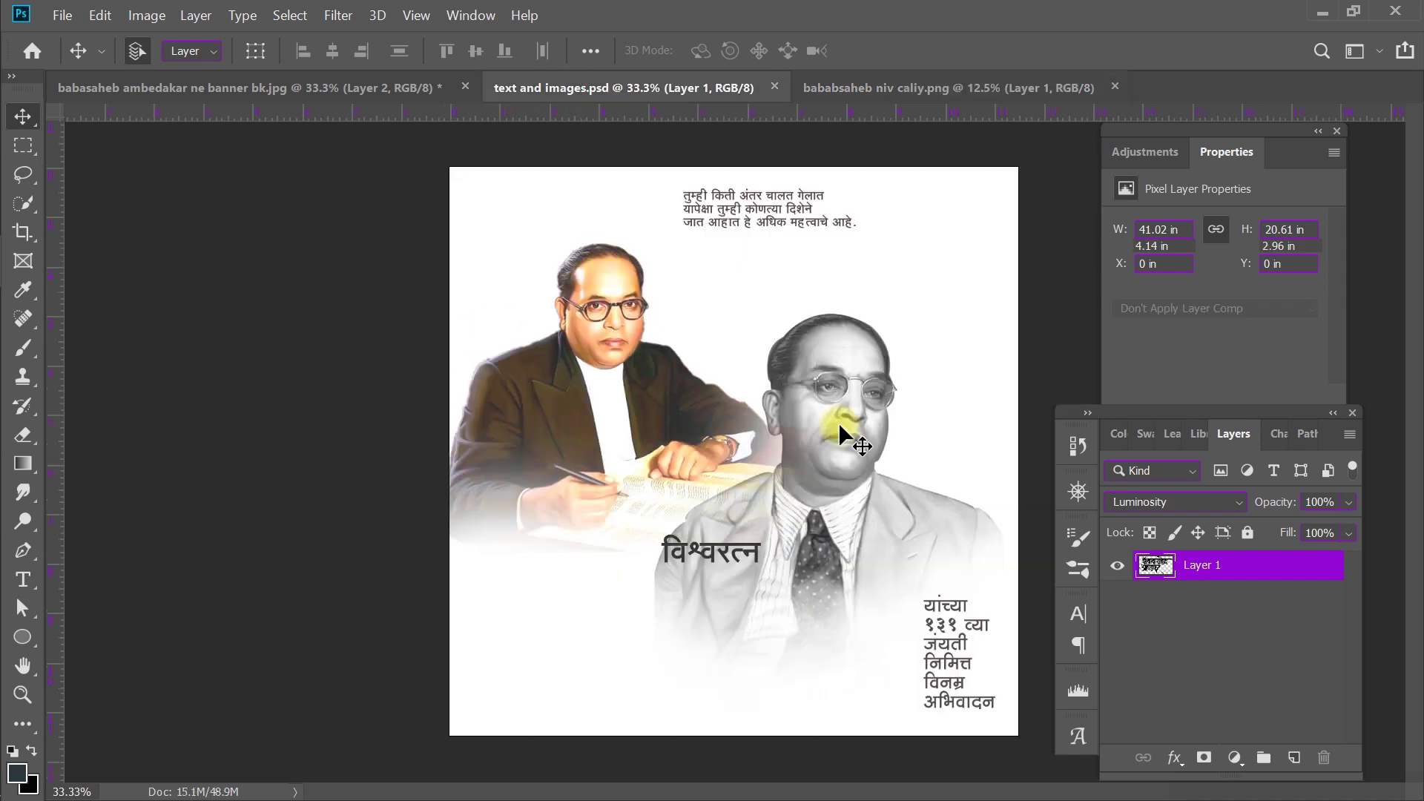
# Switch to the text and images document.
pyautogui.click(566, 86)
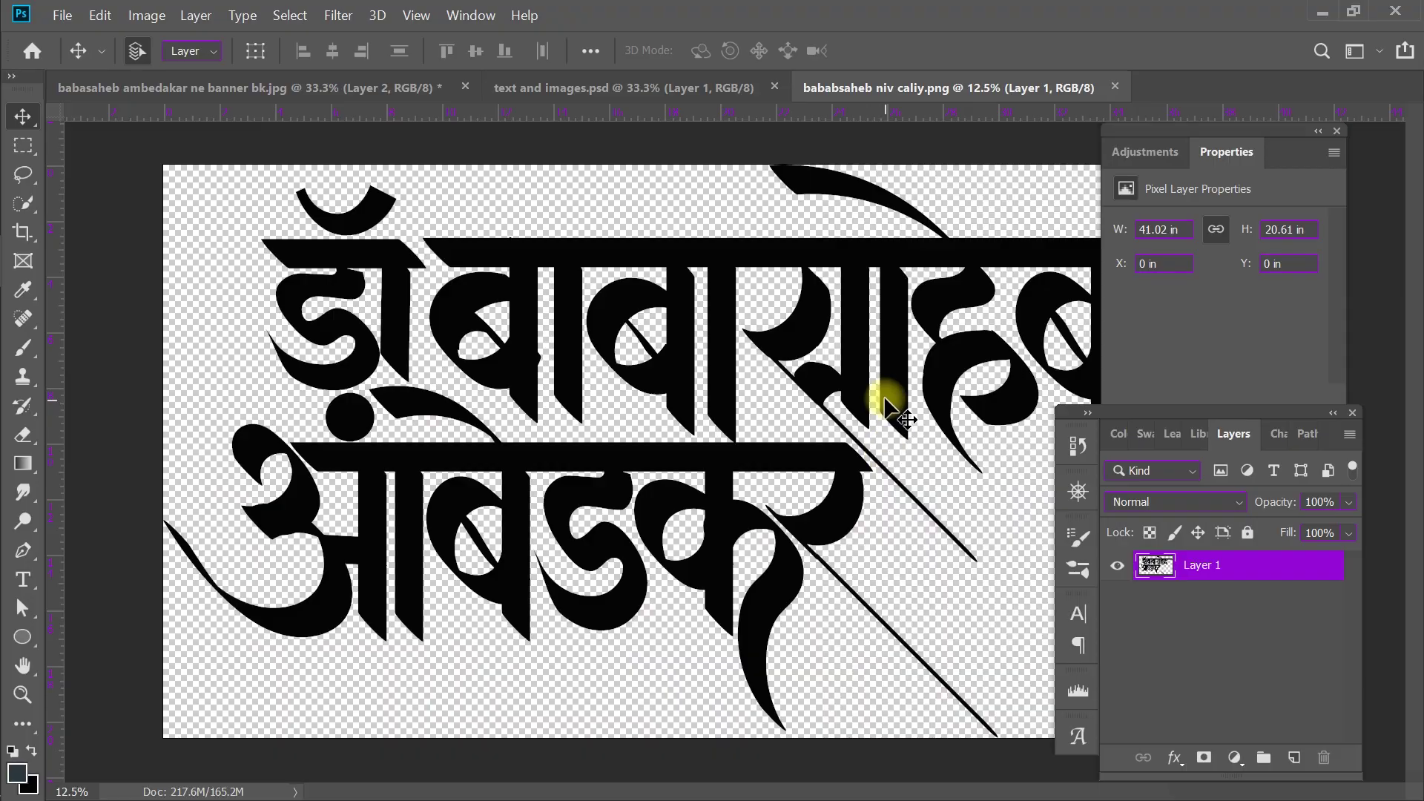
pyautogui.moveTo(877, 397)
pyautogui.mouseDown()
pyautogui.moveTo(390, 91)
pyautogui.moveTo(773, 644)
pyautogui.mouseUp()
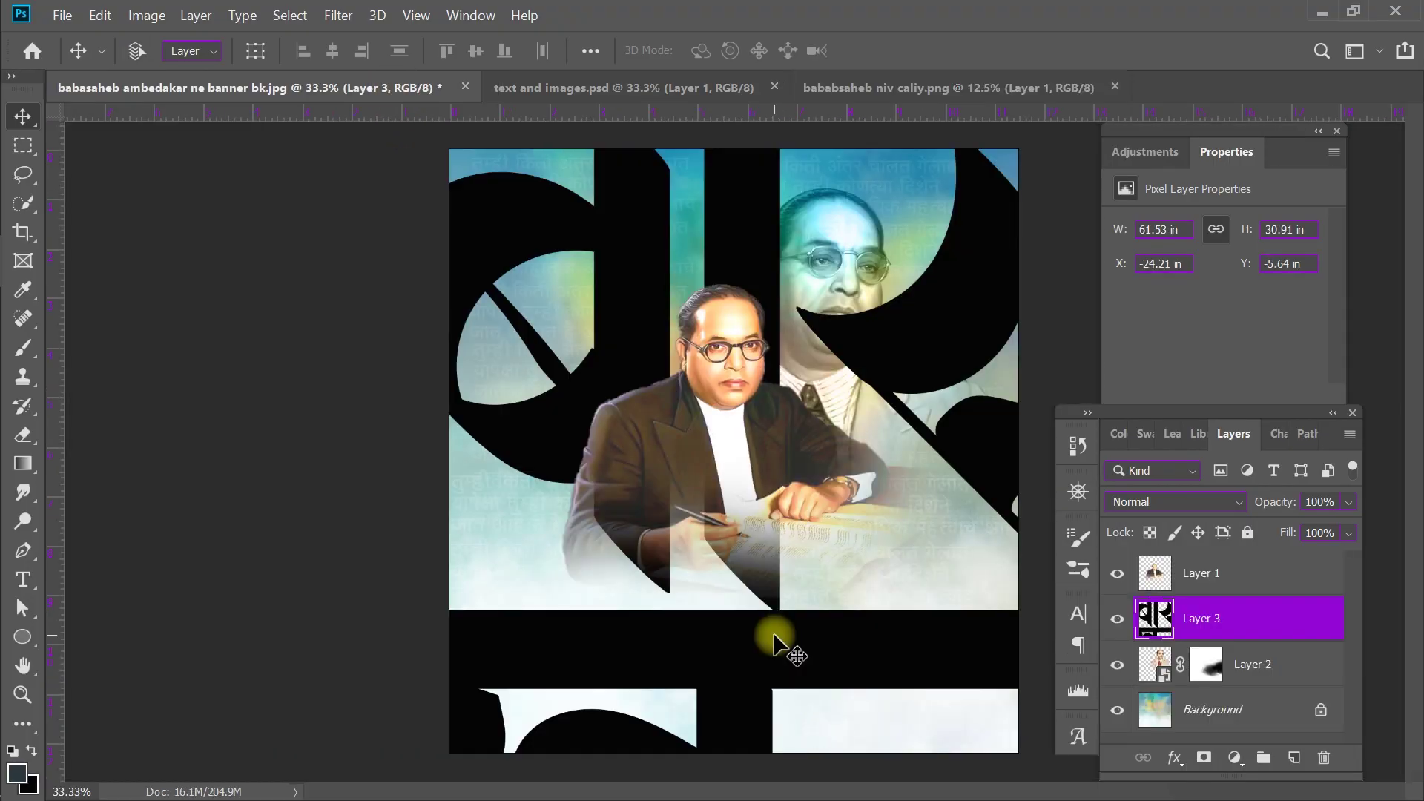
# Scale the calligraphy down to about 14% at the banner's bottom-centre.
pyautogui.hotkey('ctrl', 't')
pyautogui.hotkey('ctrl', '0')
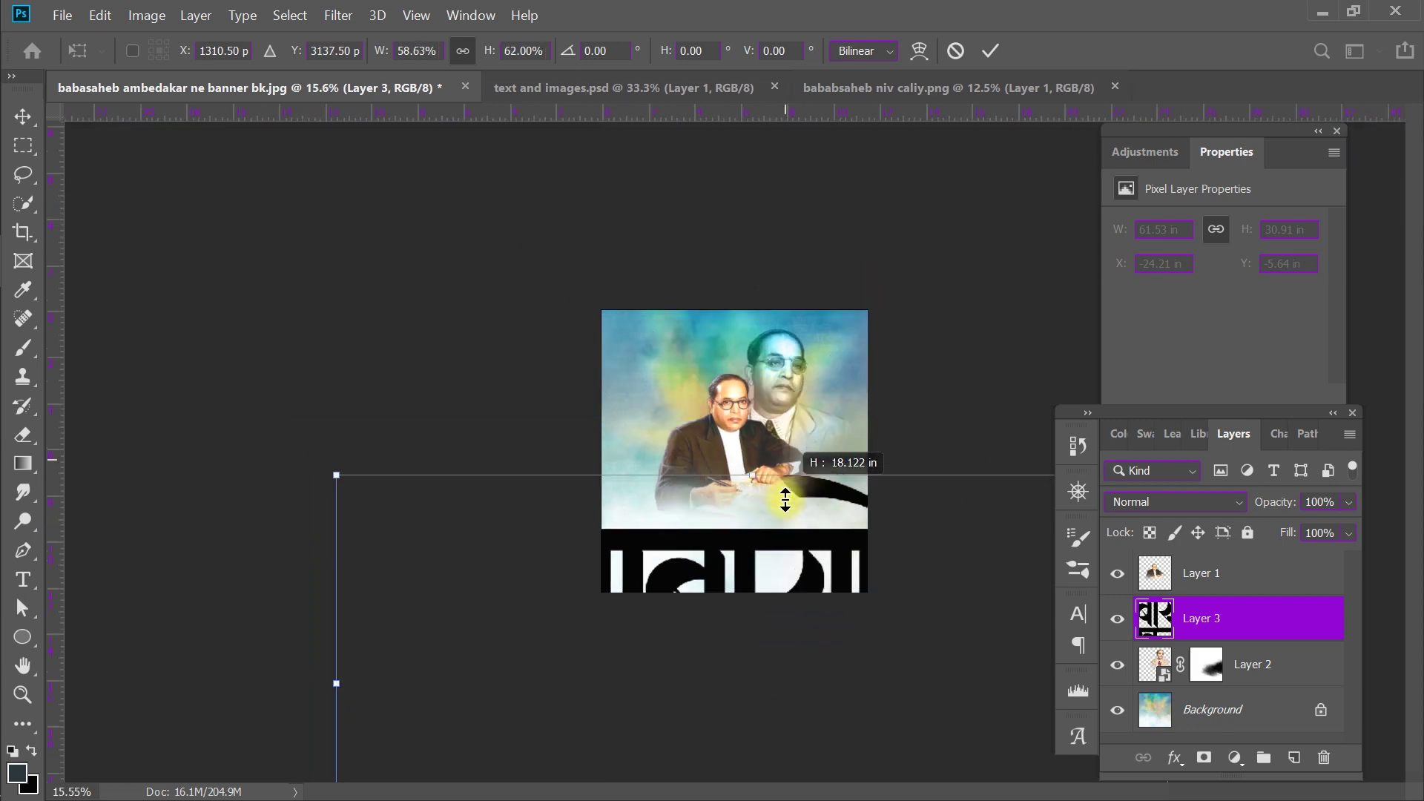
pyautogui.moveTo(756, 187)
pyautogui.mouseDown()
pyautogui.moveTo(779, 636)
pyautogui.moveTo(753, 446)
pyautogui.moveTo(816, 564)
pyautogui.mouseUp()
pyautogui.moveTo(736, 624); pyautogui.dragTo(736, 549)
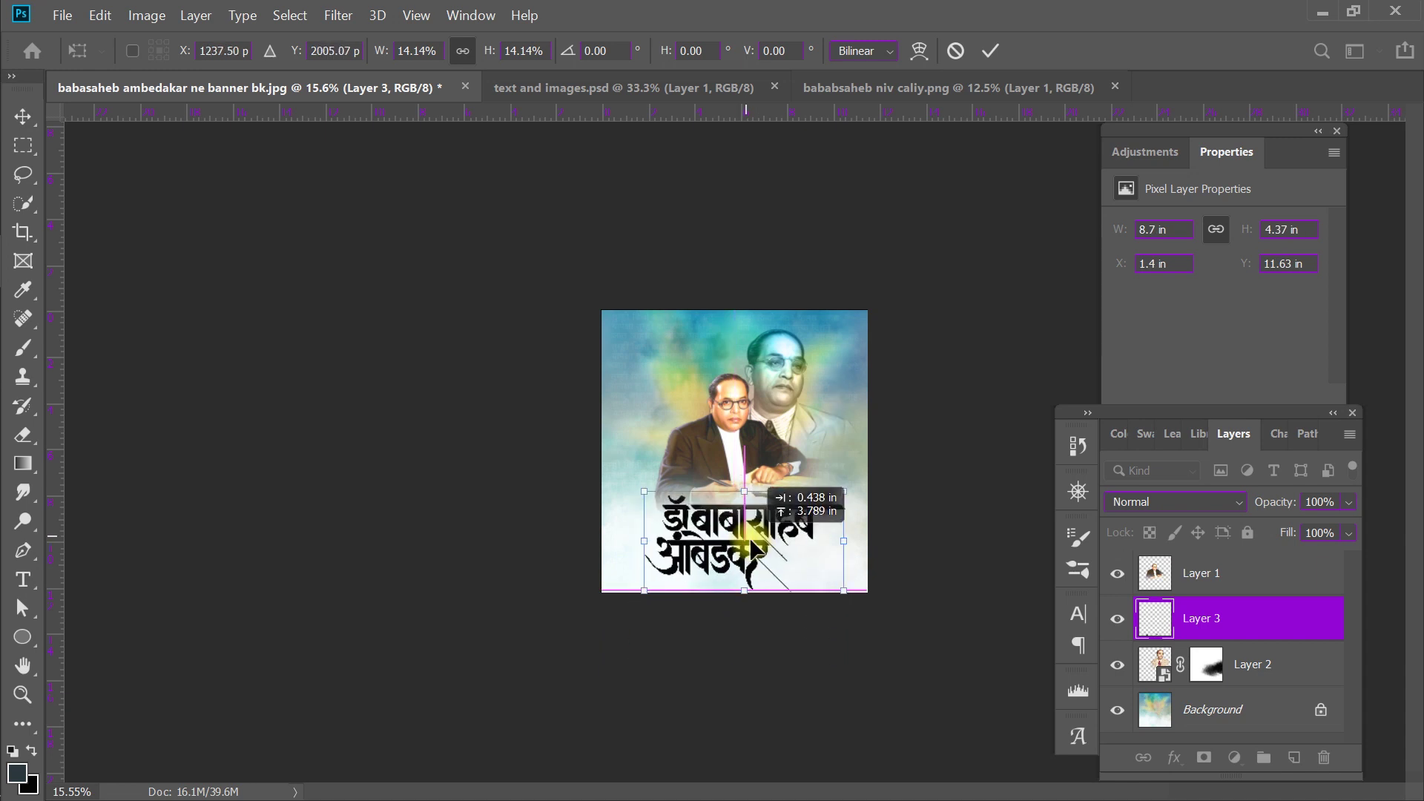
pyautogui.hotkey('ctrl', '+')
pyautogui.click(1254, 615)
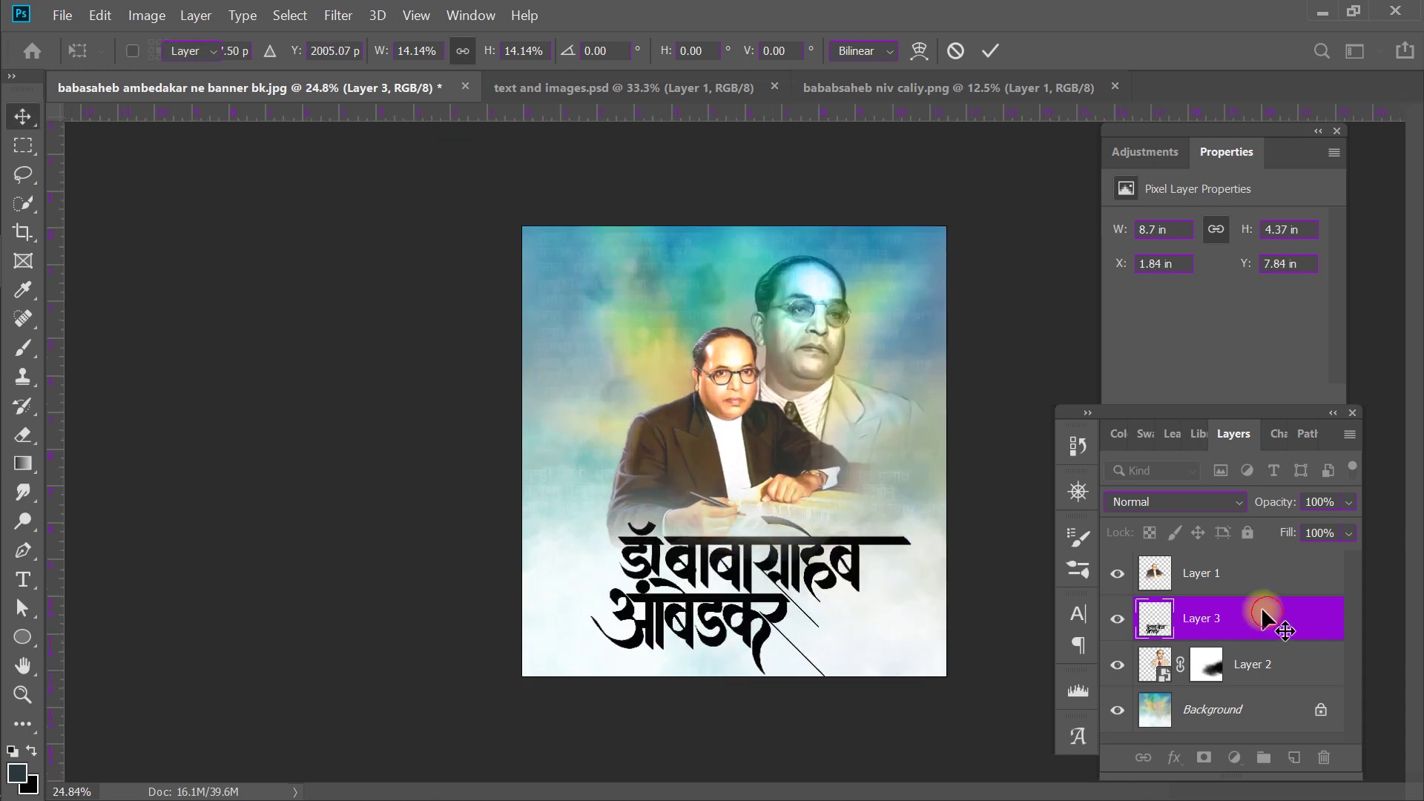
# Move the calligraphy above Layer 1 and shrink it to 88%, just below the portraits.
pyautogui.moveTo(1246, 615); pyautogui.dragTo(1235, 570)
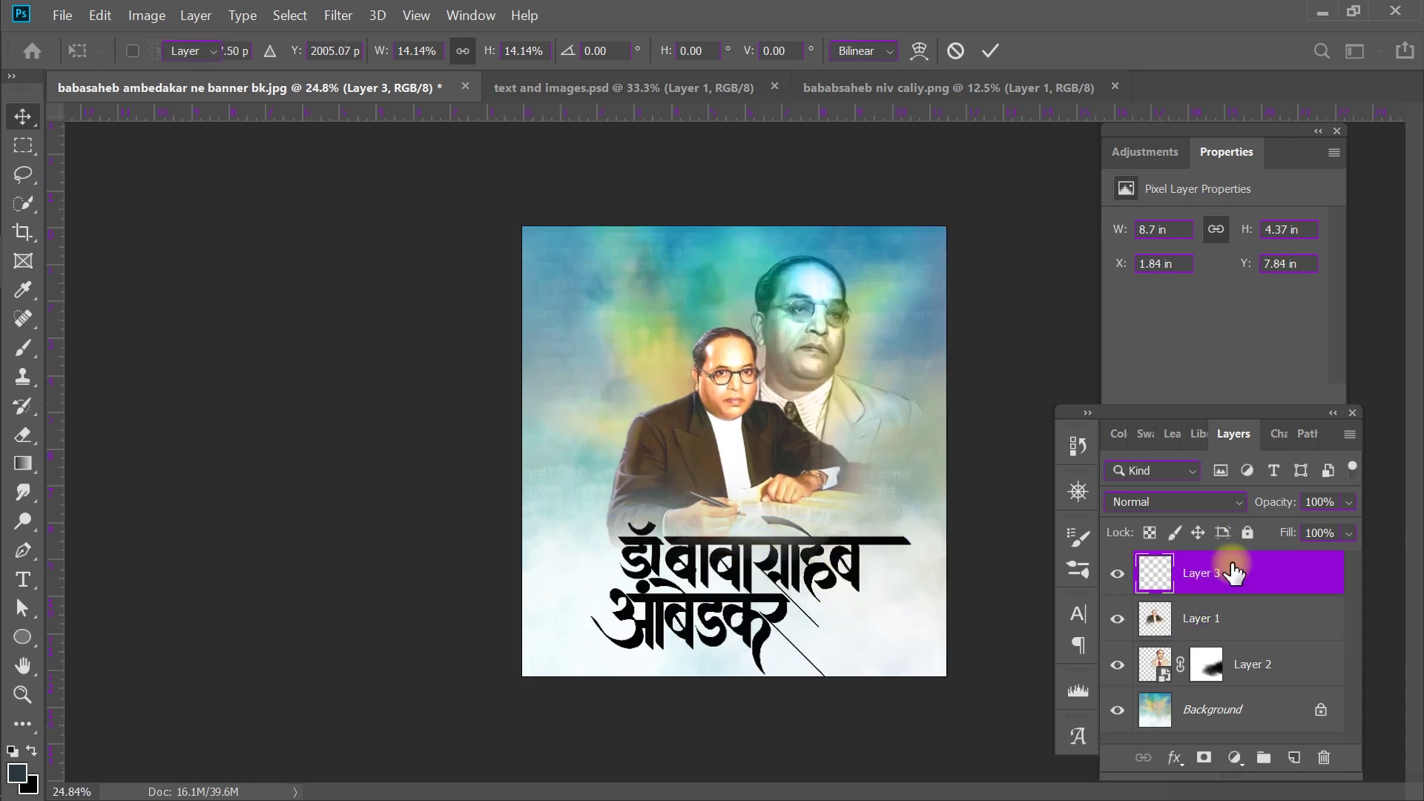
pyautogui.hotkey('ctrl', 'y')
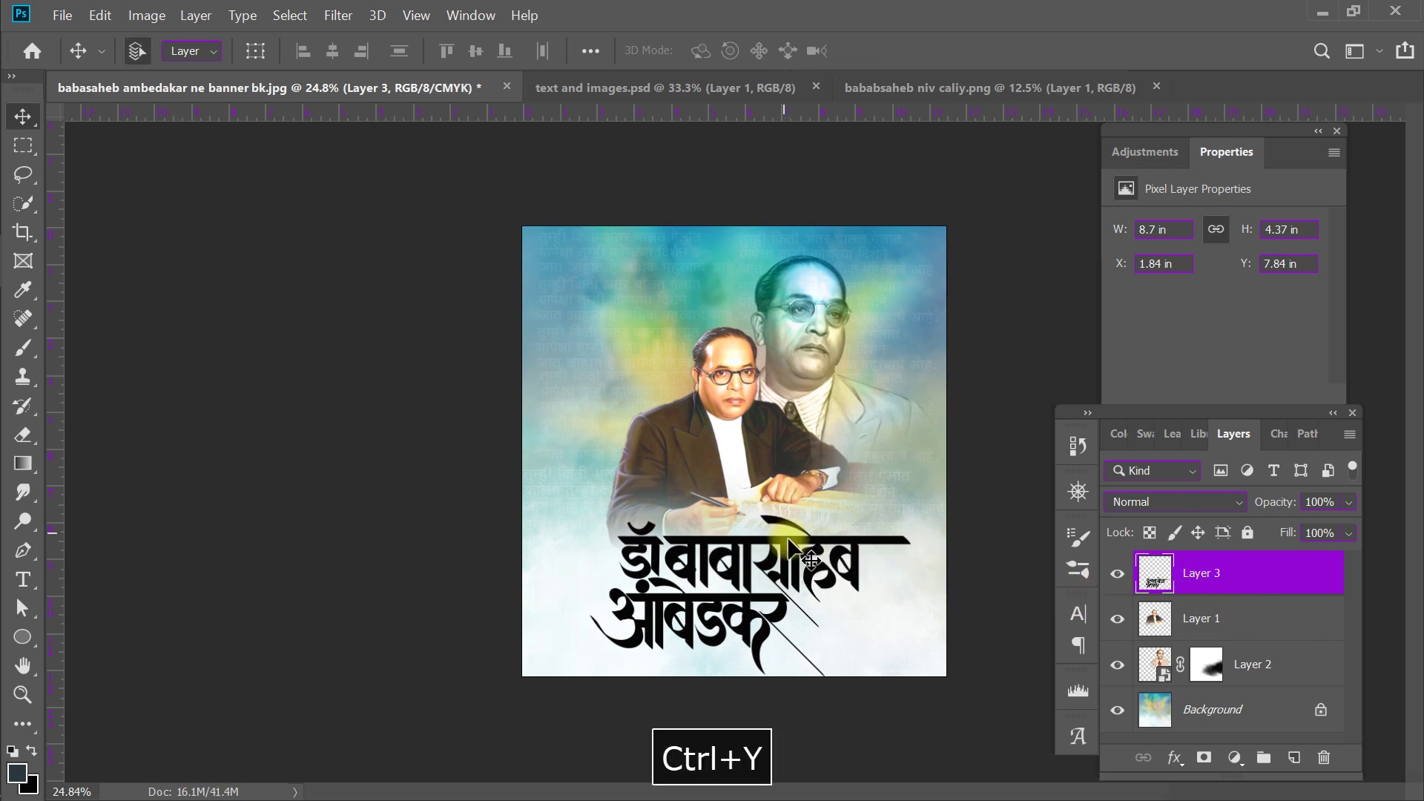
pyautogui.hotkey('ctrl', 't')
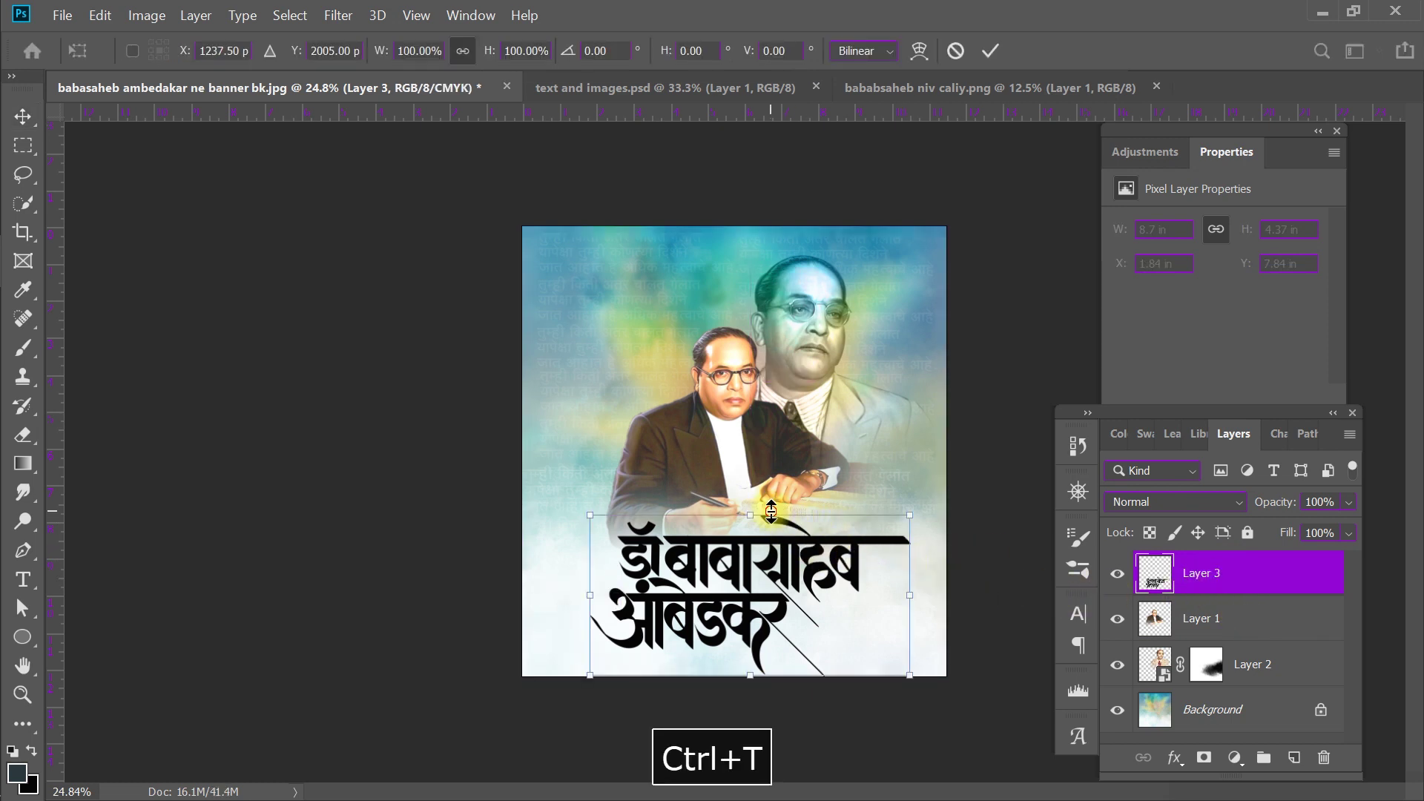
pyautogui.moveTo(910, 514); pyautogui.dragTo(890, 519)
pyautogui.moveTo(823, 586); pyautogui.dragTo(827, 602)
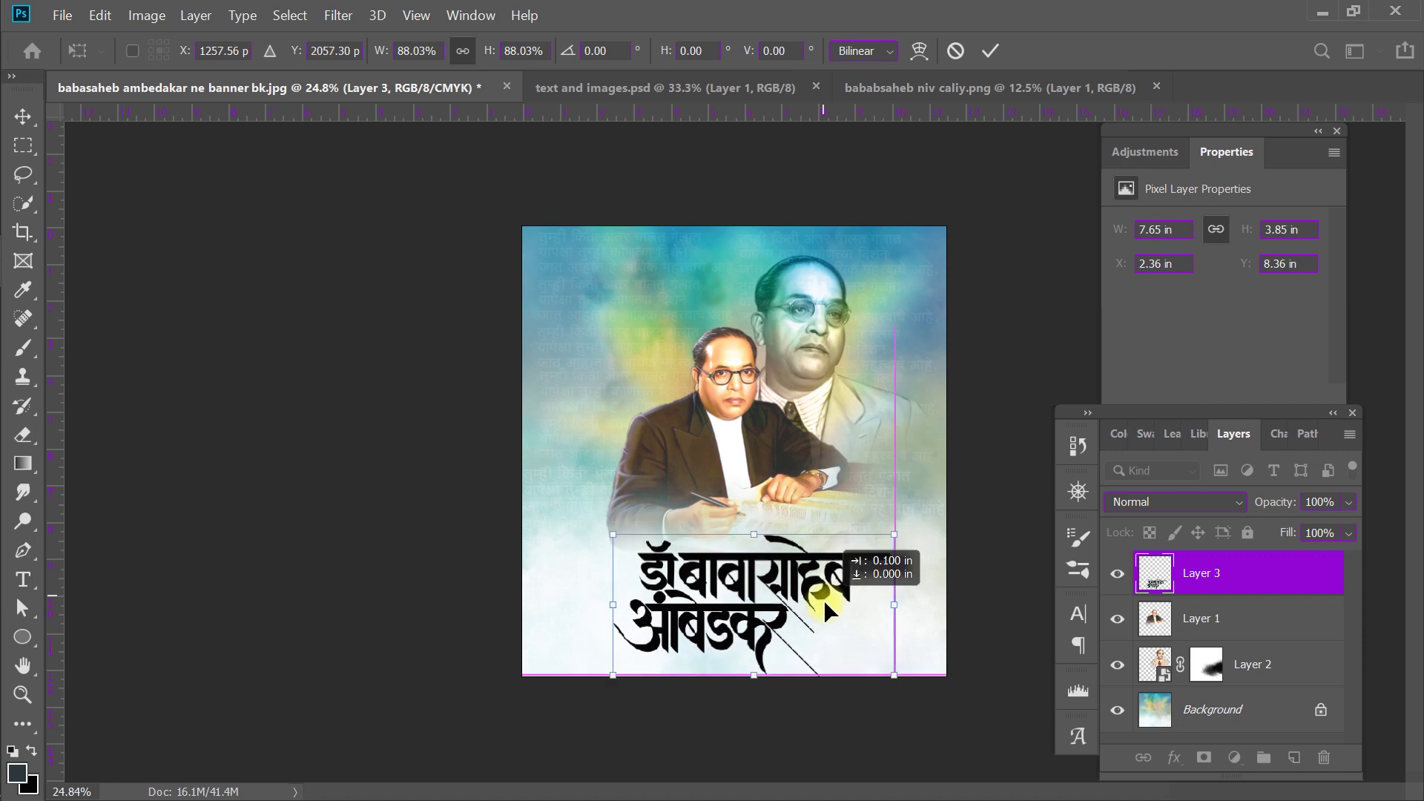
pyautogui.click(989, 53)
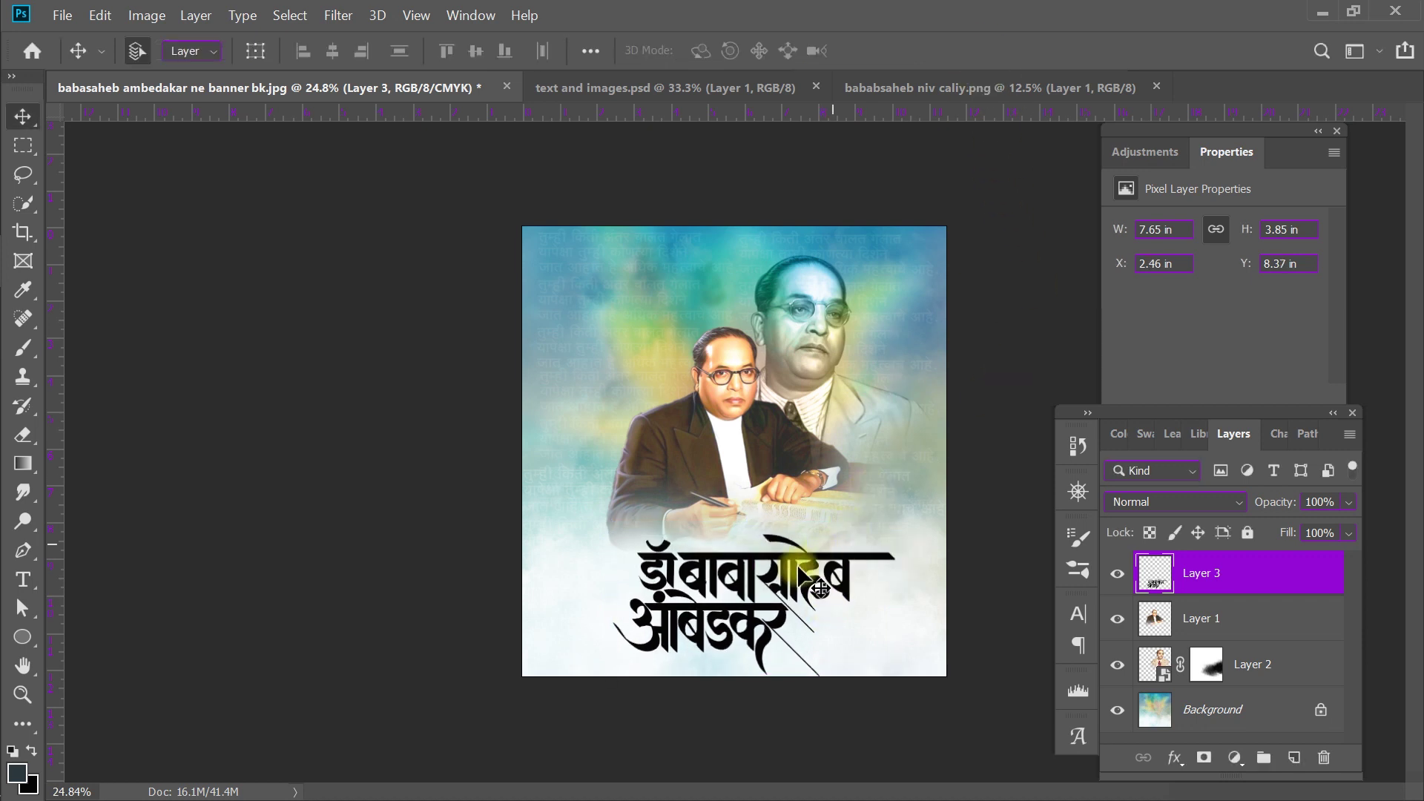
pyautogui.scroll(5, 785, 586)
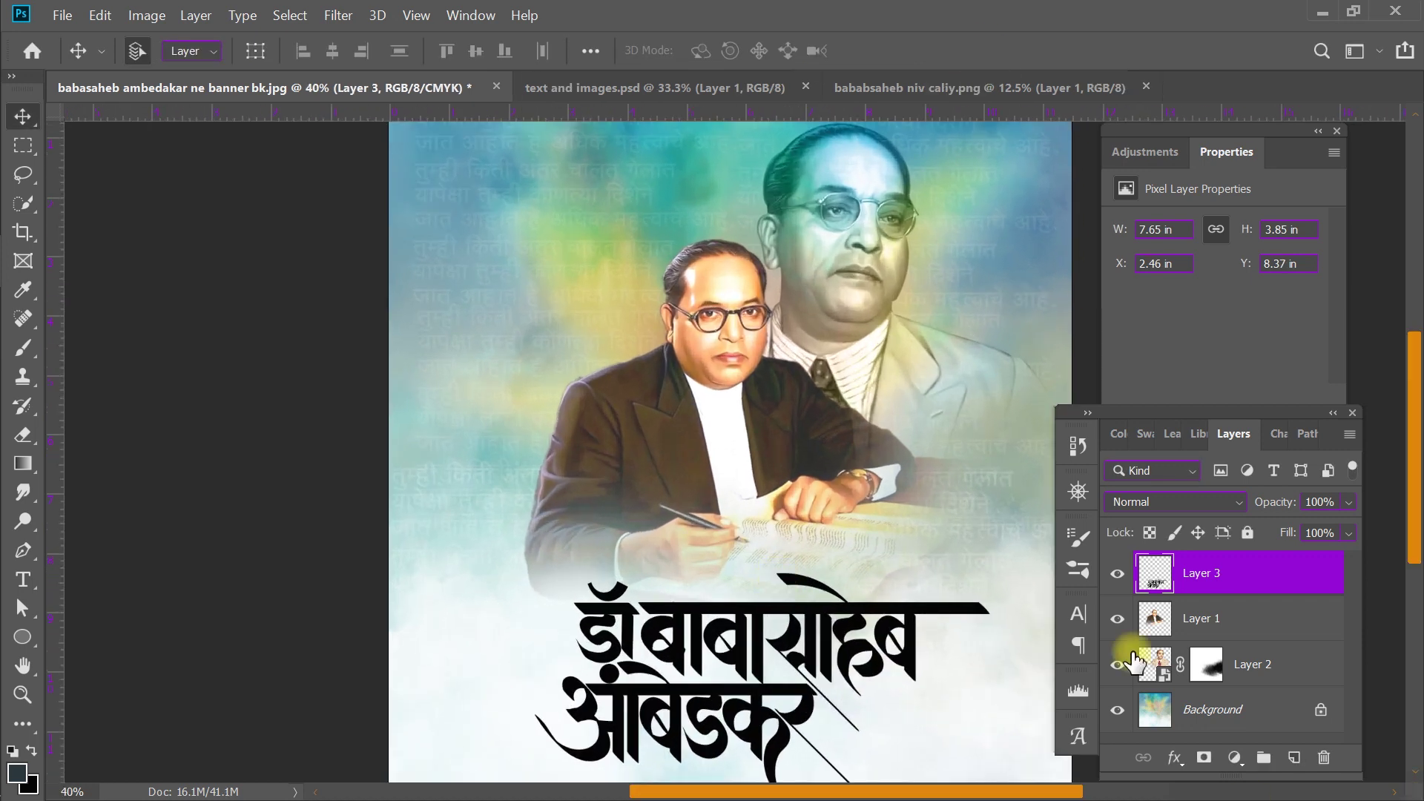
# Make the blurred polygon 'images' smart object visible and drag it into the banner.
pyautogui.click(898, 89)
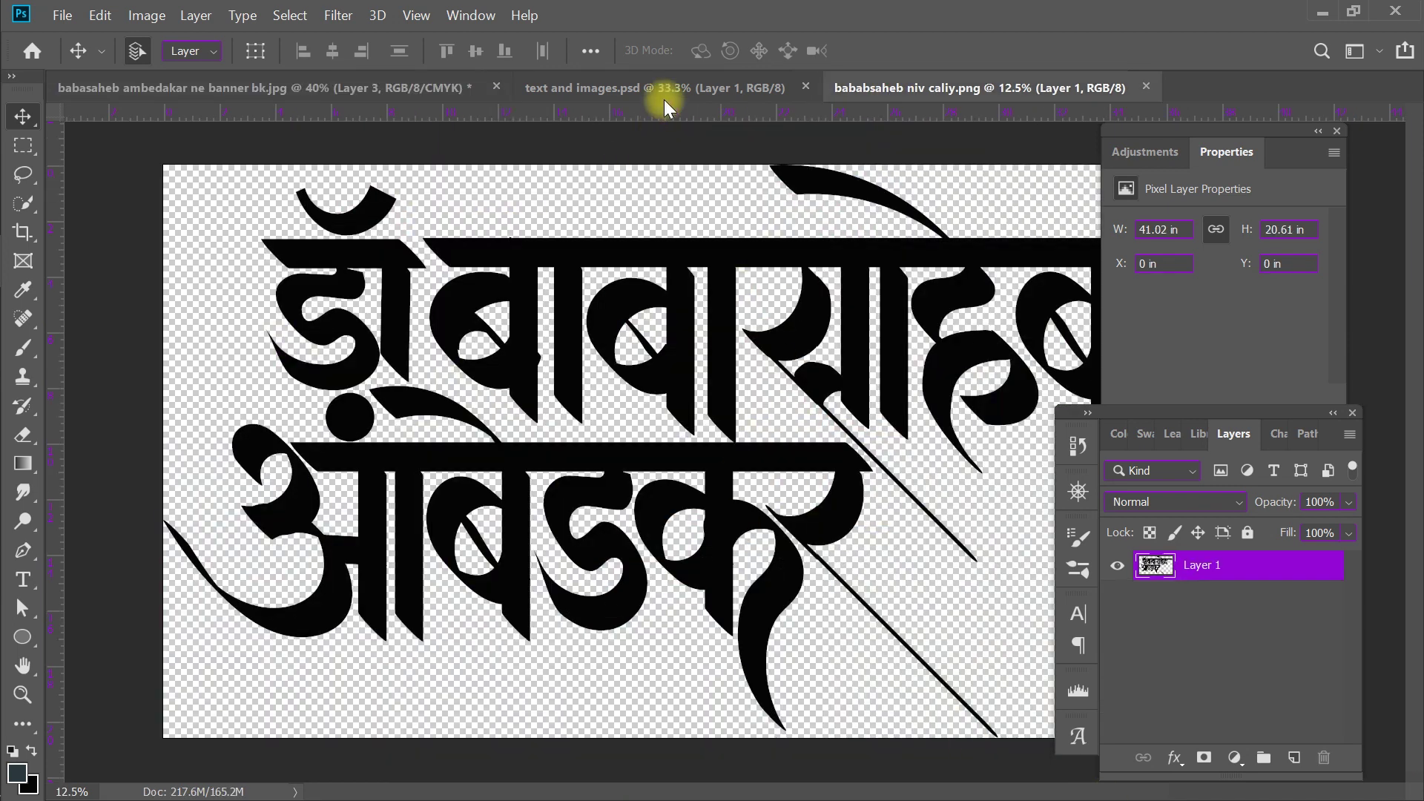
pyautogui.click(549, 88)
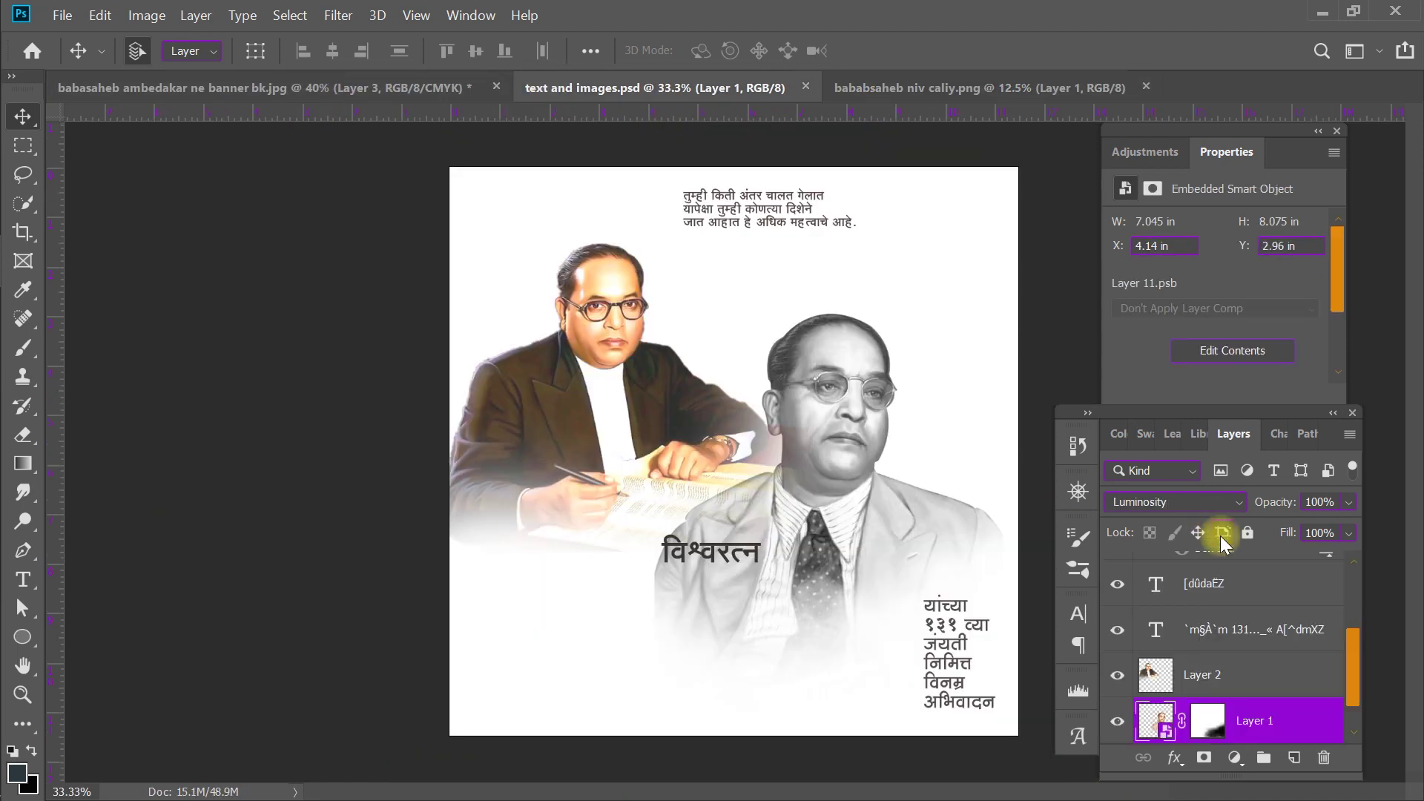
pyautogui.moveTo(1358, 661); pyautogui.dragTo(1339, 575)
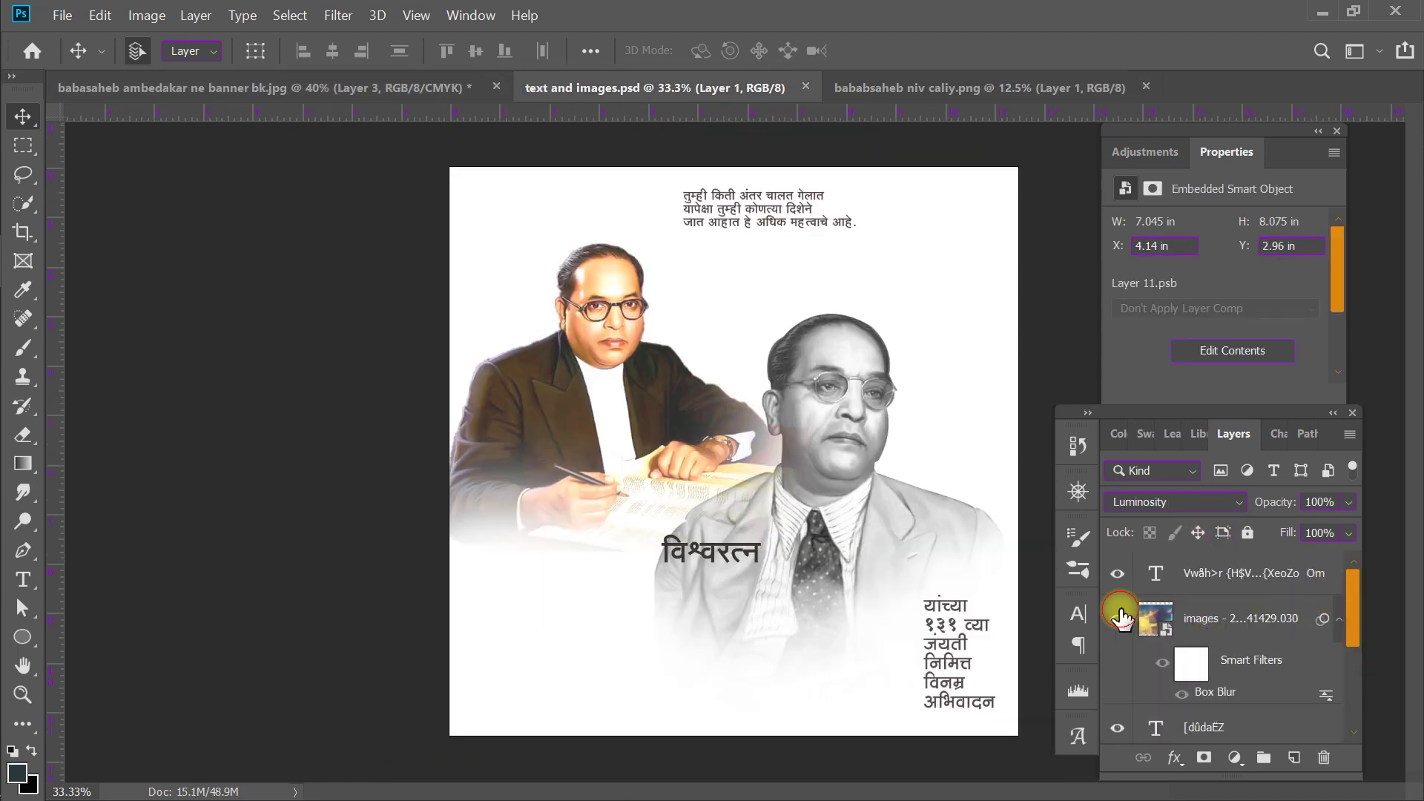
pyautogui.click(1118, 618)
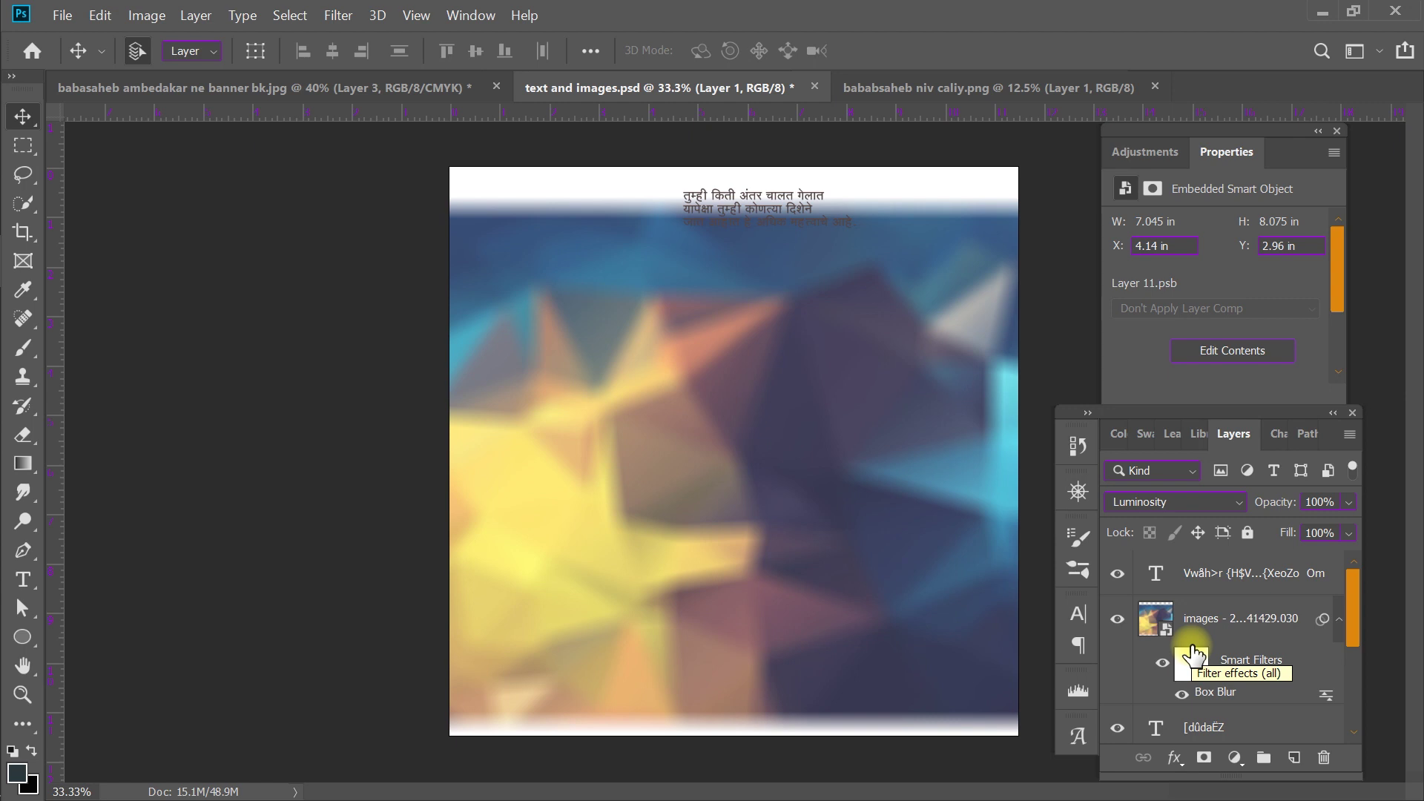
pyautogui.moveTo(572, 223)
pyautogui.mouseDown()
pyautogui.moveTo(404, 89)
pyautogui.moveTo(771, 708)
pyautogui.mouseUp()
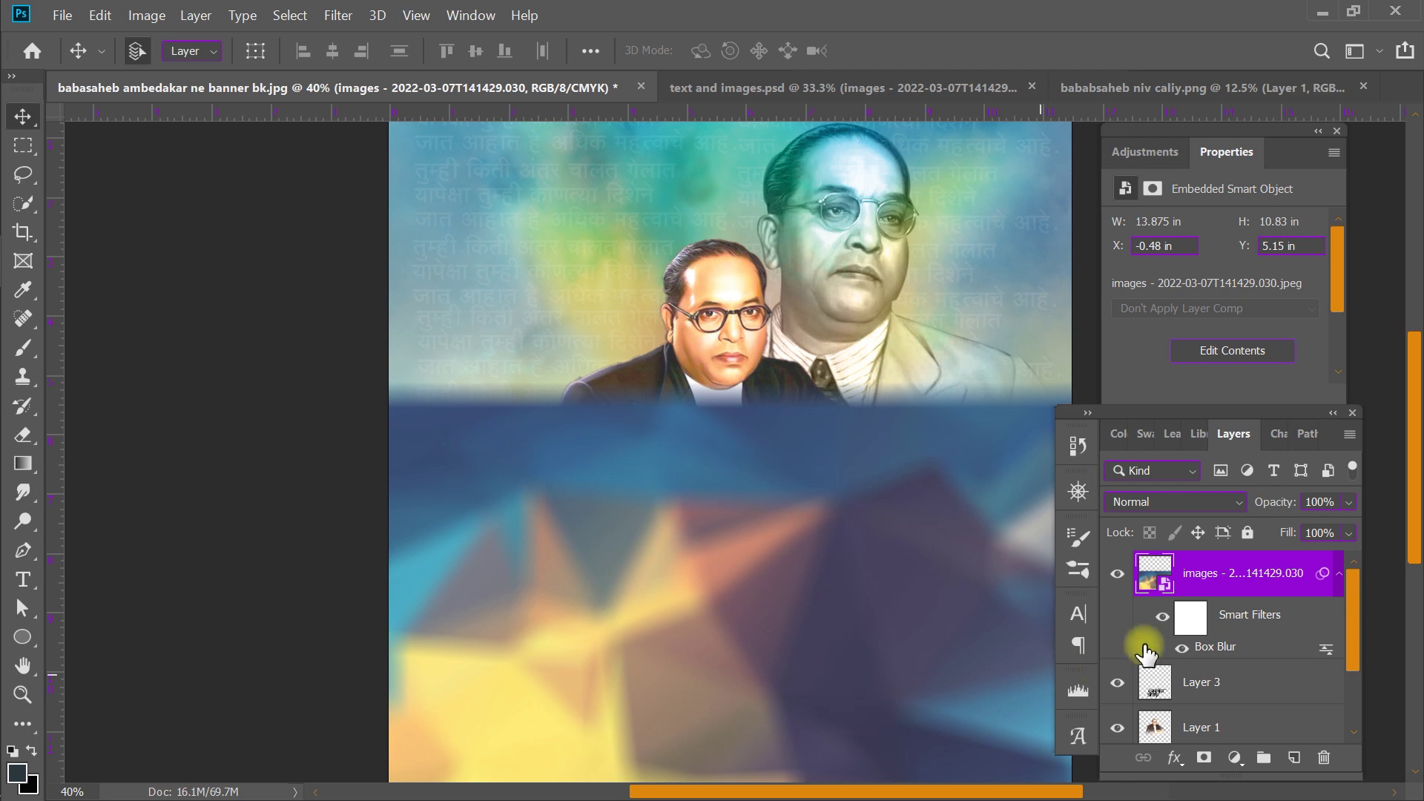
# Clip the blurred colour image layer into the calligraphy title.
pyautogui.click(1257, 578)
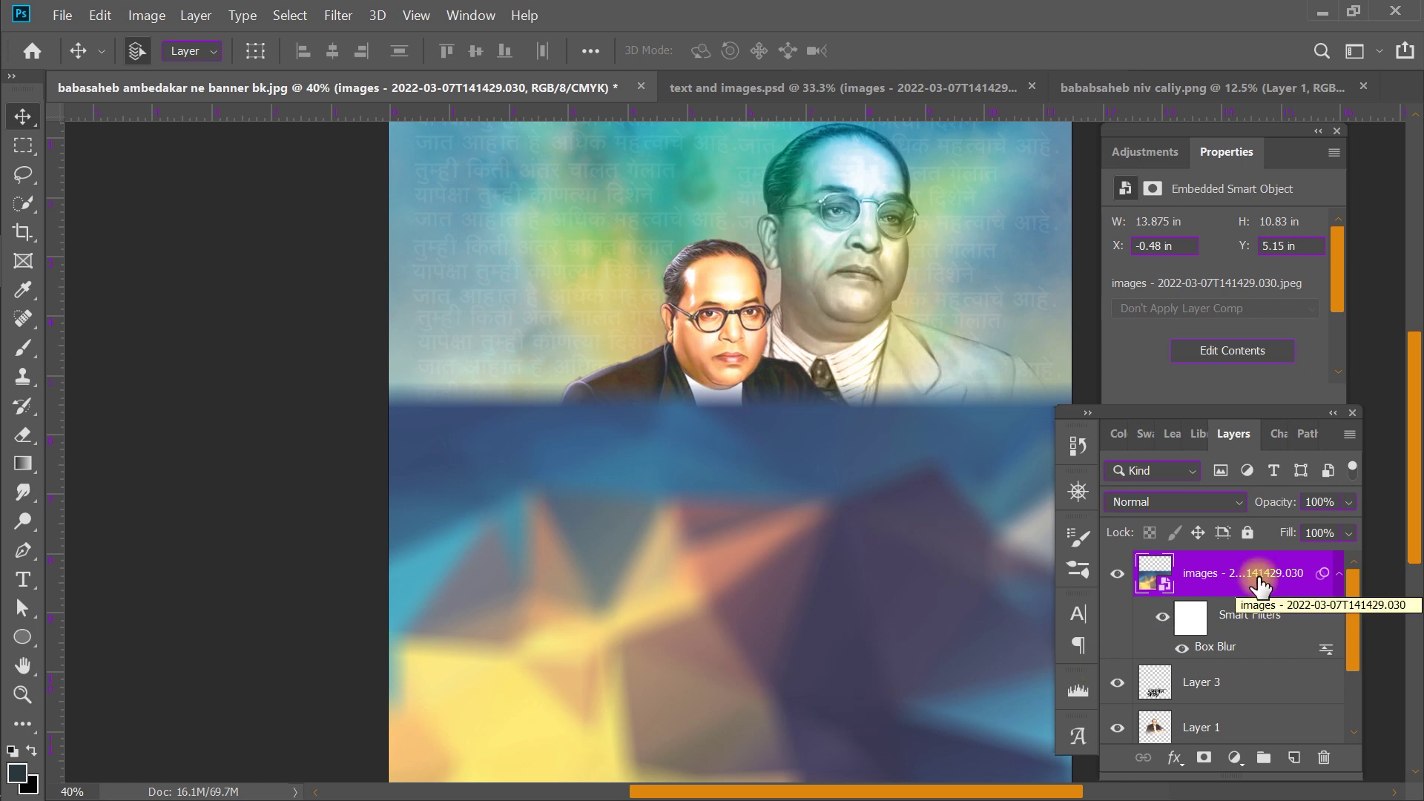
pyautogui.rightClick(1259, 583)
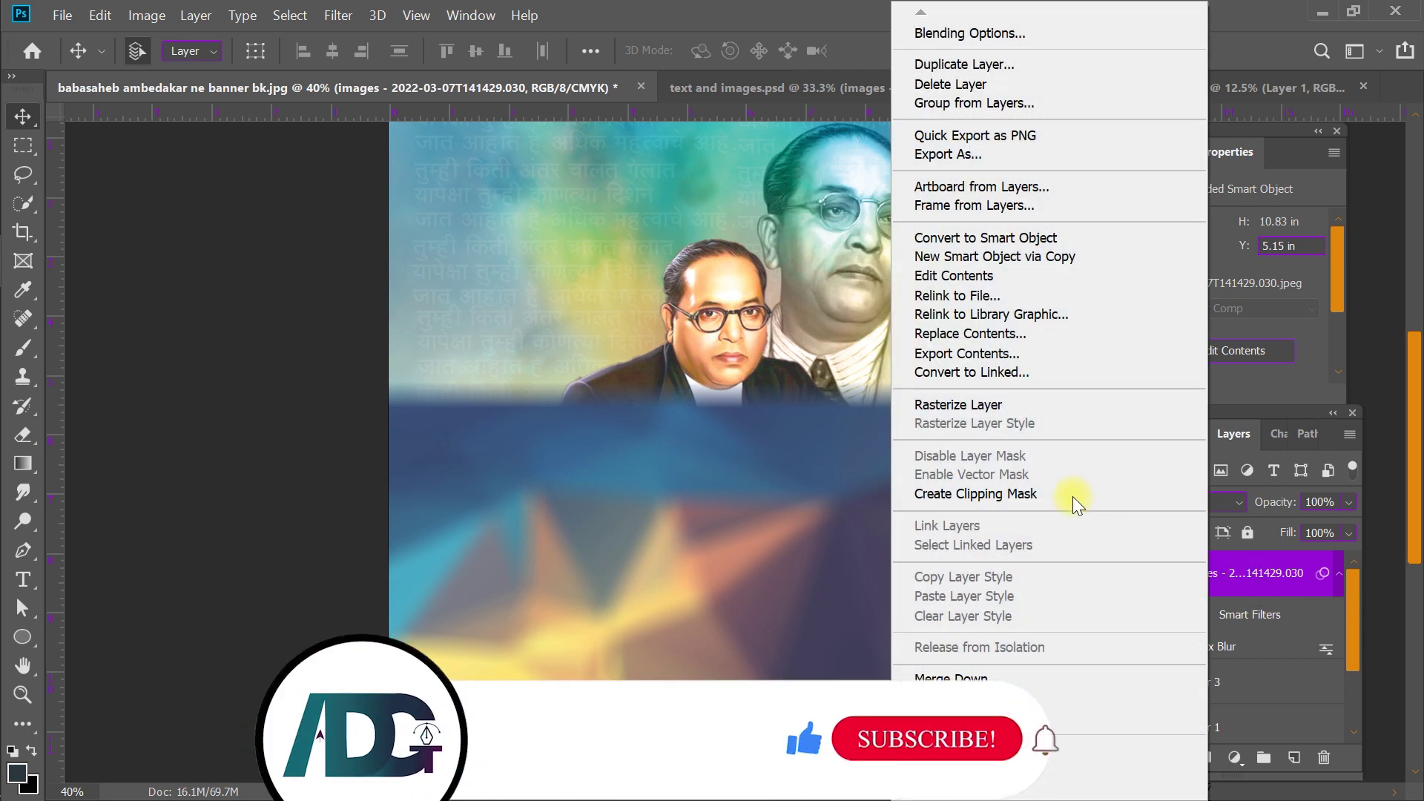
pyautogui.click(1070, 496)
pyautogui.scroll(-2, 969, 642)
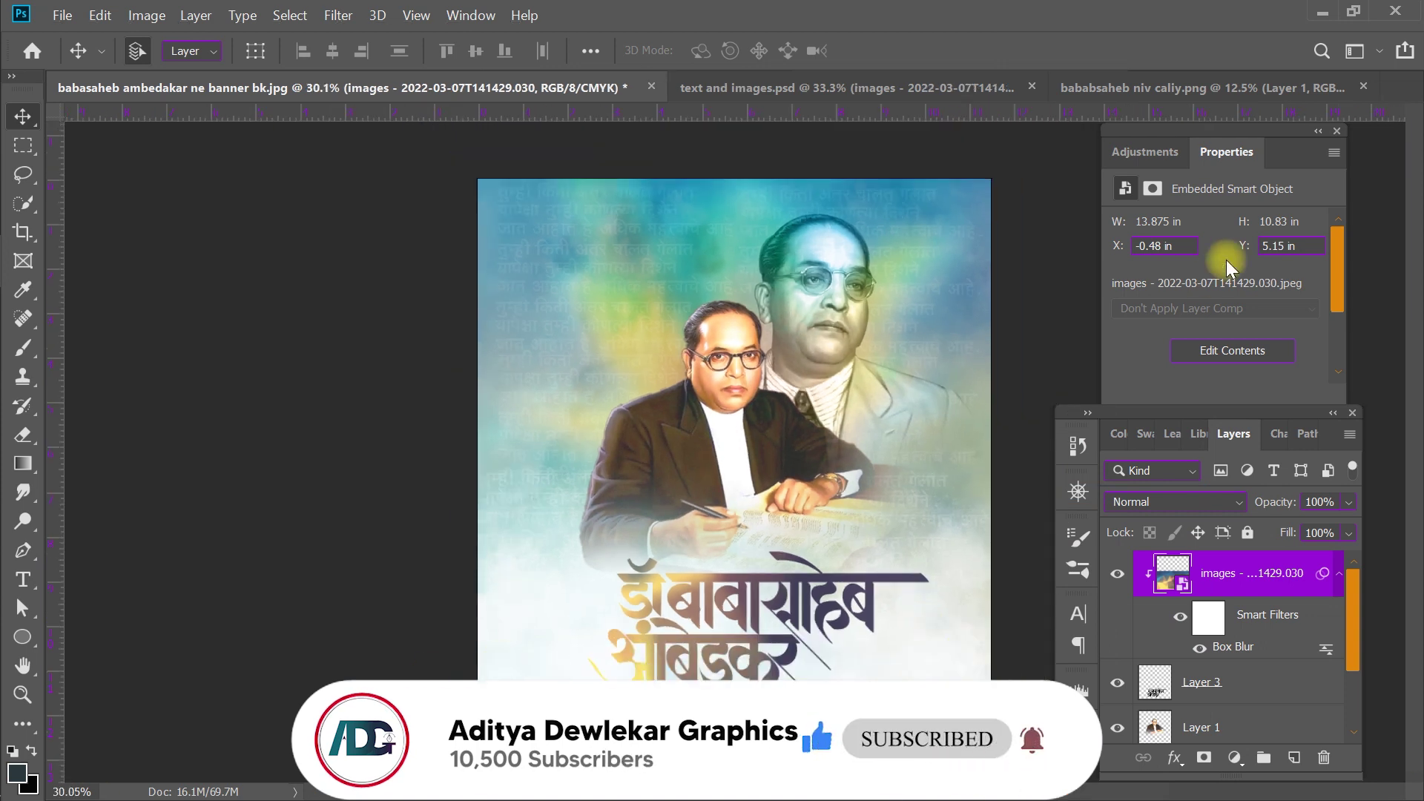
# Add a clipped Hue/Saturation adjustment with Hue about -43 and Lightness -30.
pyautogui.click(1144, 152)
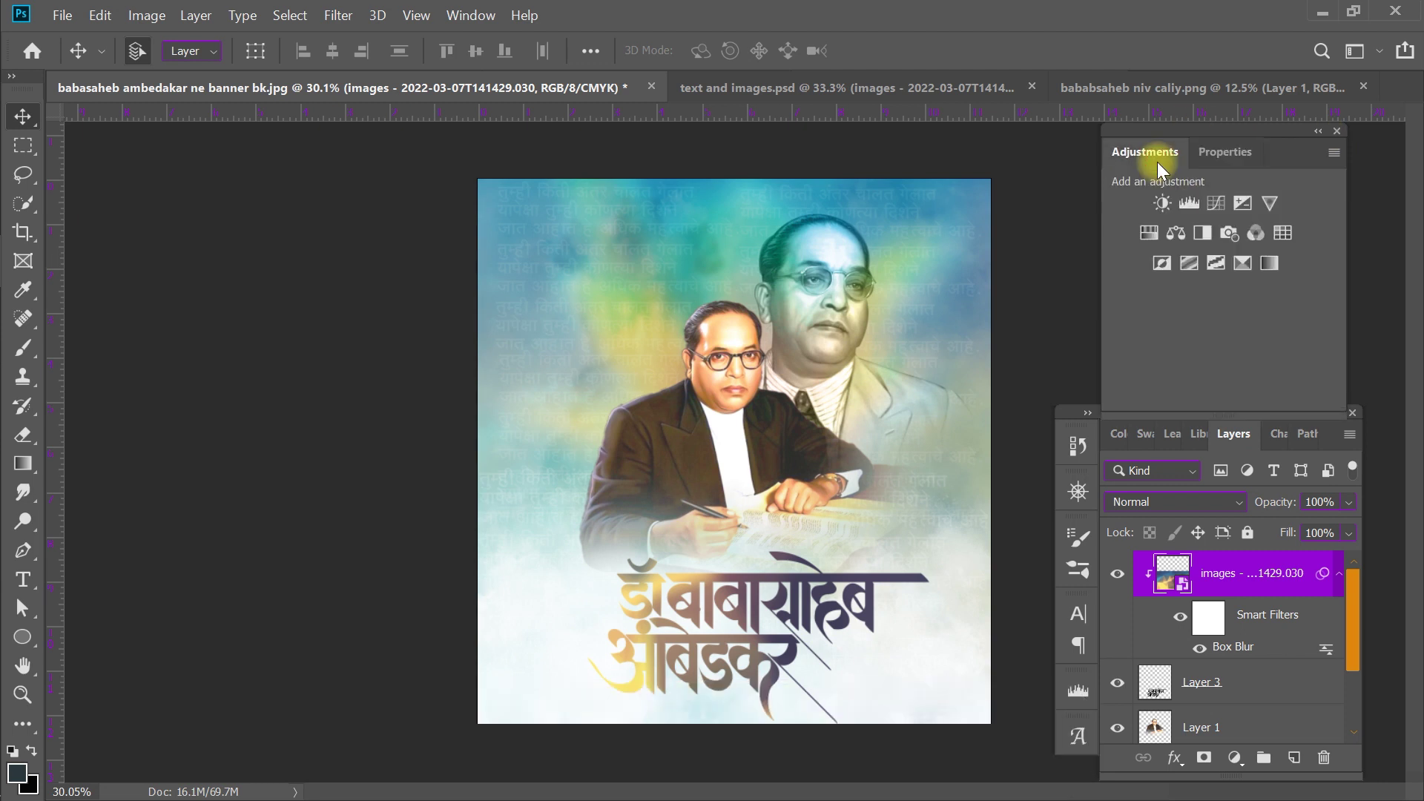
pyautogui.click(1150, 233)
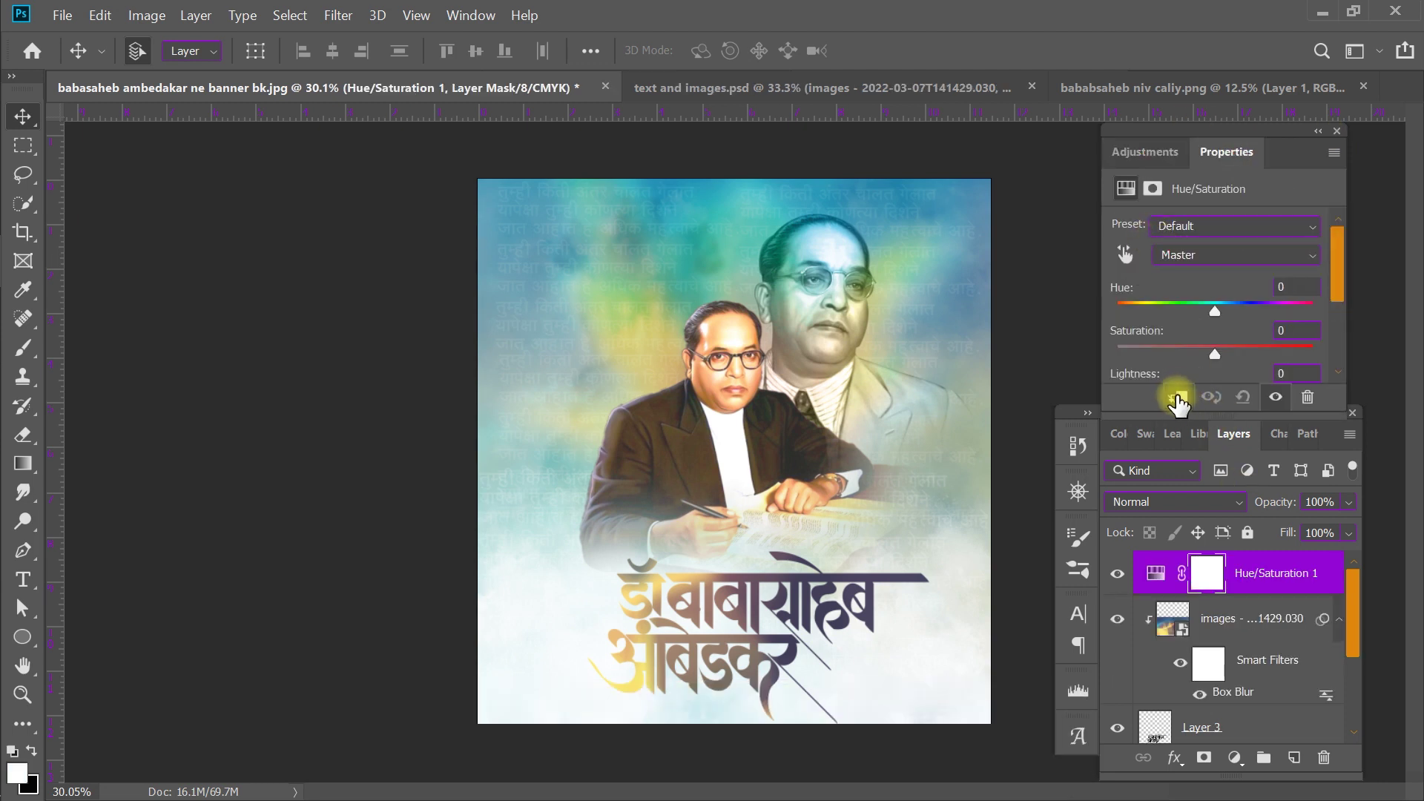
pyautogui.click(1178, 398)
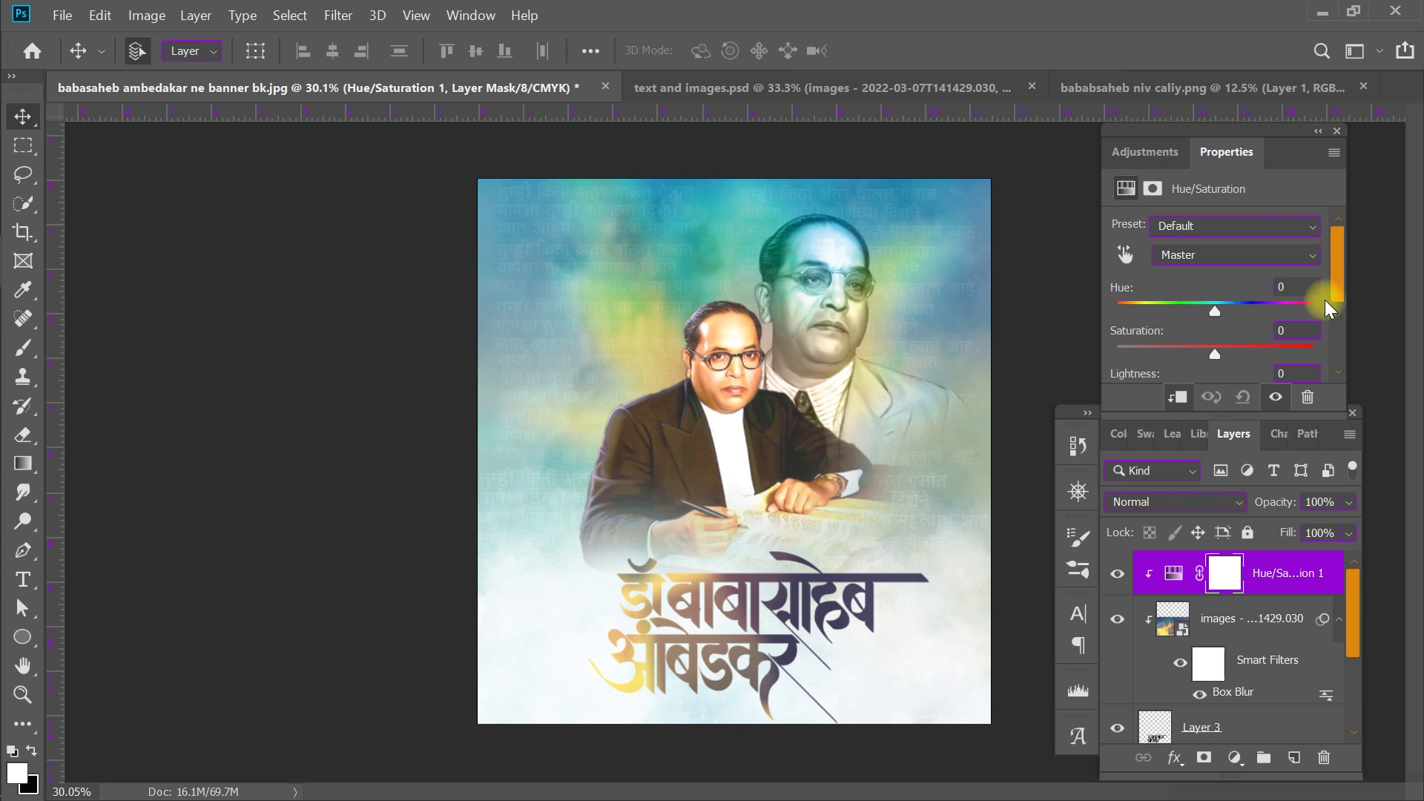
pyautogui.scroll(-1, 1325, 300)
pyautogui.moveTo(1215, 285)
pyautogui.mouseDown()
pyautogui.moveTo(1235, 285)
pyautogui.moveTo(1104, 292)
pyautogui.moveTo(1152, 286)
pyautogui.moveTo(1187, 327)
pyautogui.mouseUp()
pyautogui.scroll(-1, 1135, 311)
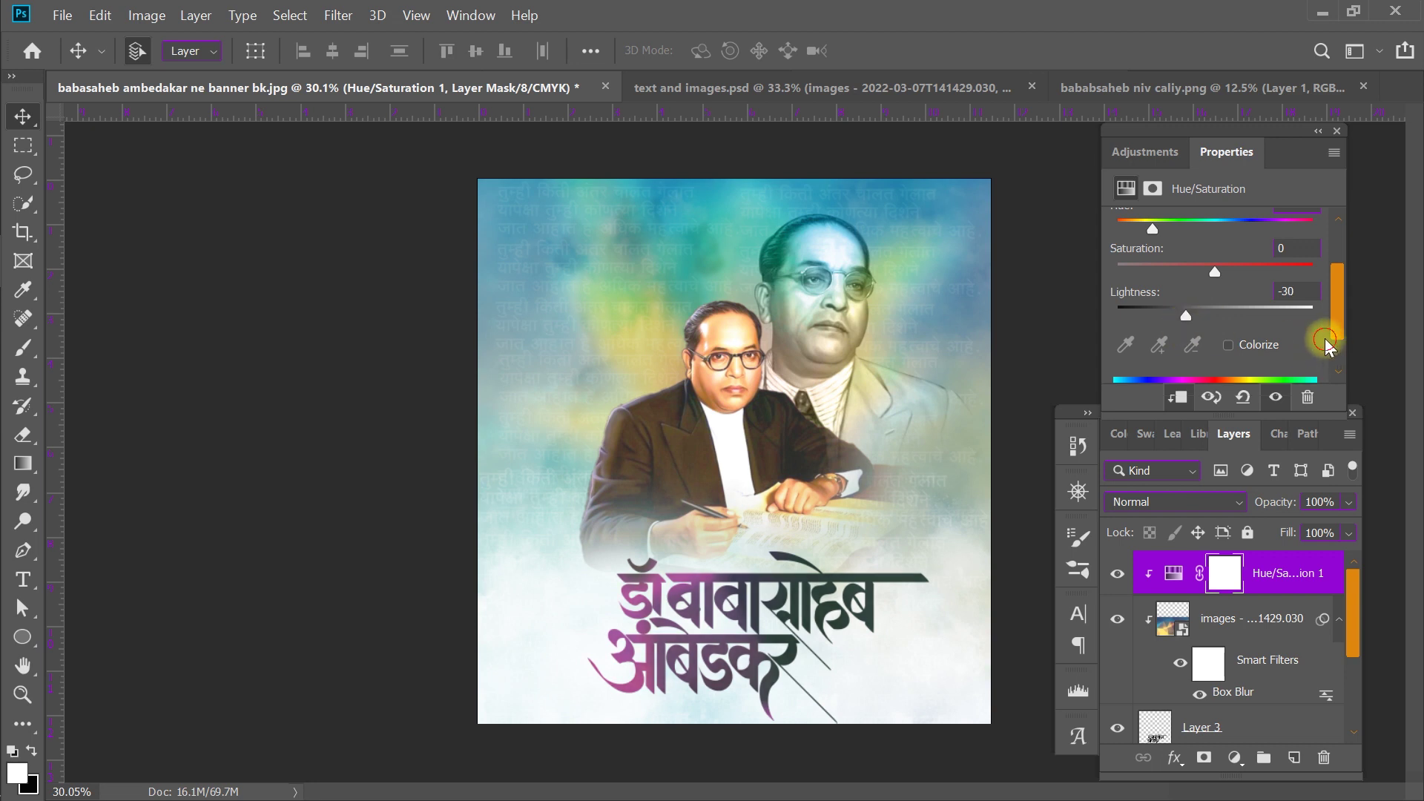
pyautogui.scroll(1, 1267, 341)
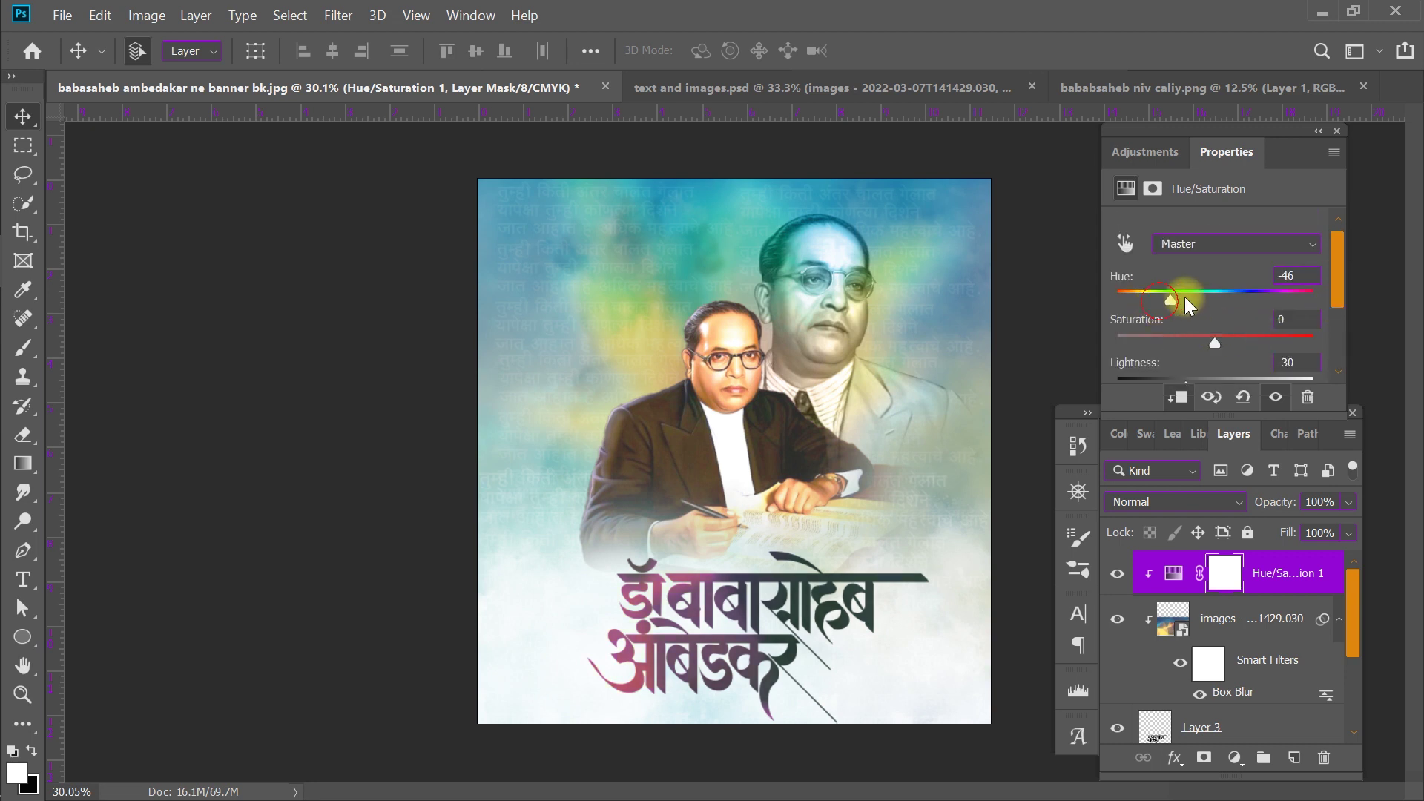
pyautogui.moveTo(1186, 297)
pyautogui.mouseDown()
pyautogui.moveTo(1305, 295)
pyautogui.moveTo(1169, 303)
pyautogui.mouseUp()
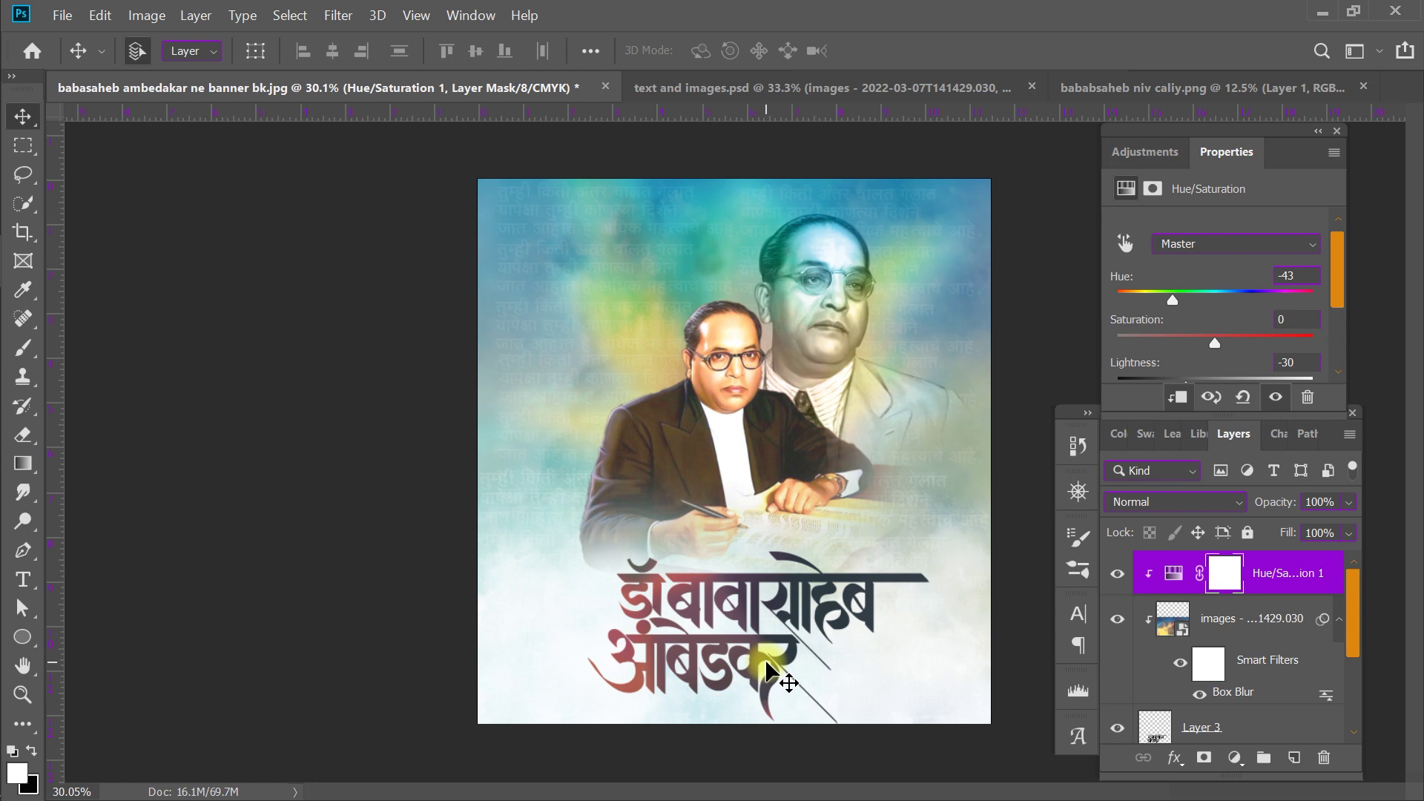
# Hide the blurred colour image in text and images.psd and drag the Marathi side text onto the banner.
pyautogui.click(644, 109)
pyautogui.click(1118, 620)
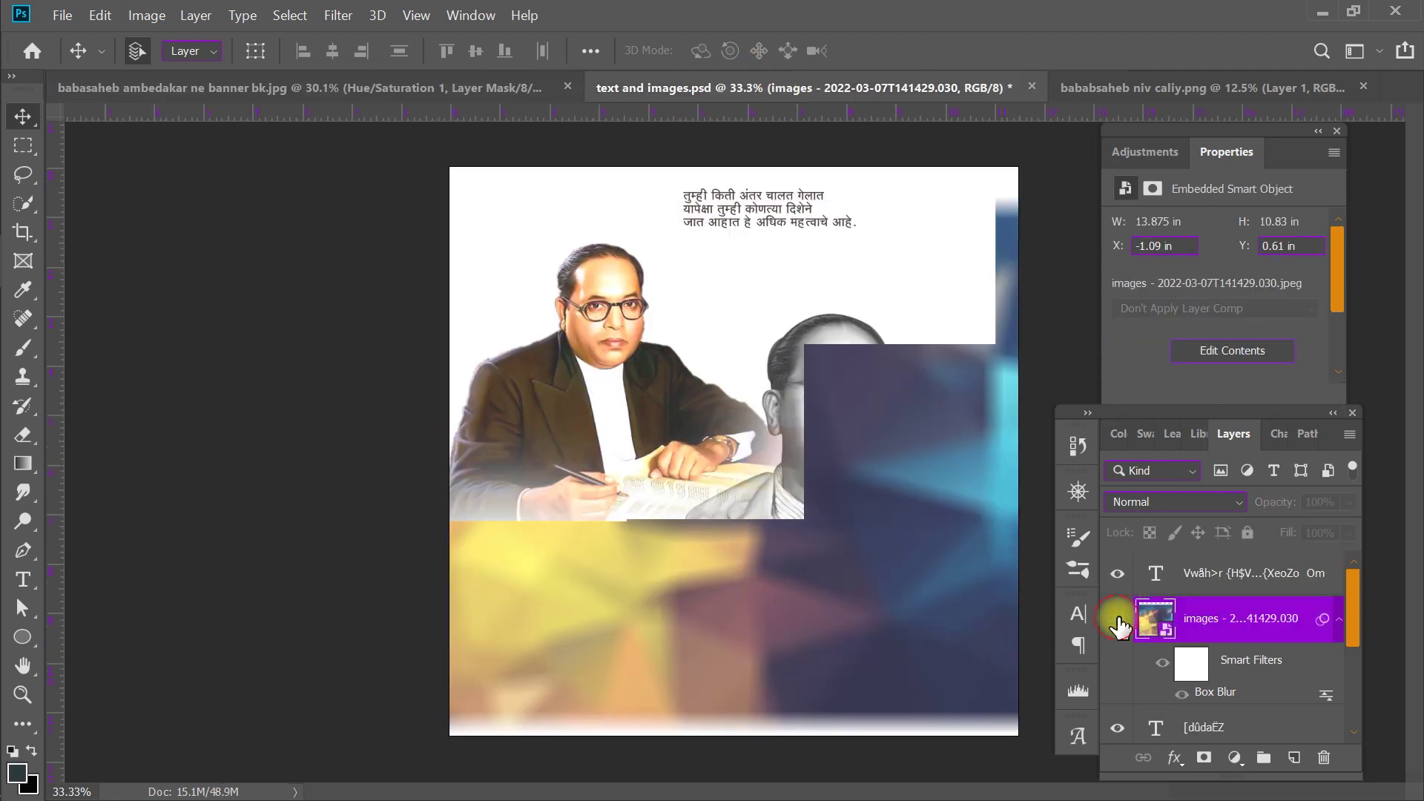
pyautogui.moveTo(962, 613)
pyautogui.mouseDown()
pyautogui.moveTo(385, 97)
pyautogui.moveTo(927, 613)
pyautogui.moveTo(923, 648)
pyautogui.moveTo(943, 639)
pyautogui.mouseUp()
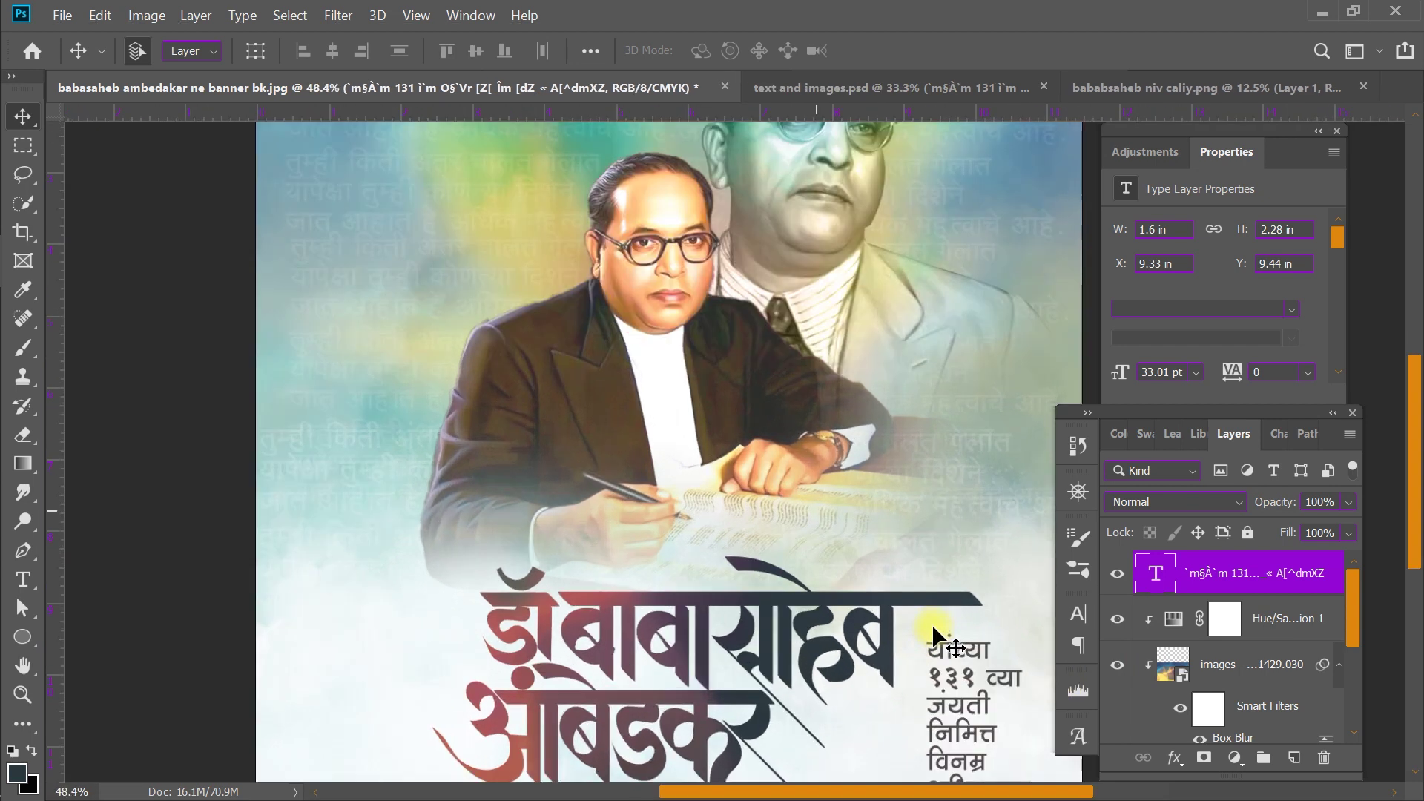
pyautogui.moveTo(932, 624)
pyautogui.mouseDown()
pyautogui.moveTo(1021, 623)
pyautogui.moveTo(828, 300)
pyautogui.mouseUp()
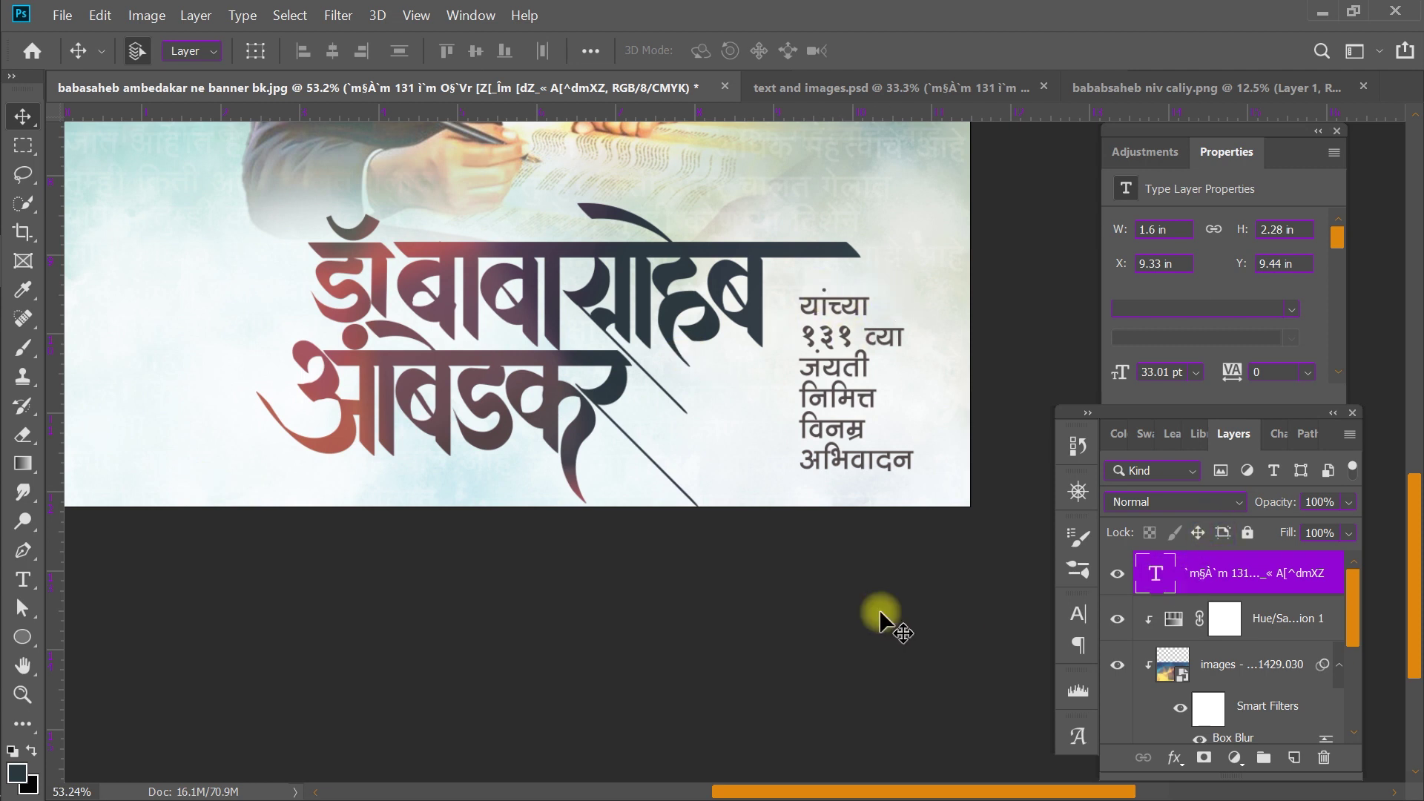
# Undo an accidental move, select the side text layer and fit the whole banner in view.
pyautogui.moveTo(547, 471); pyautogui.dragTo(776, 511)
pyautogui.hotkey('ctrl', 'z')
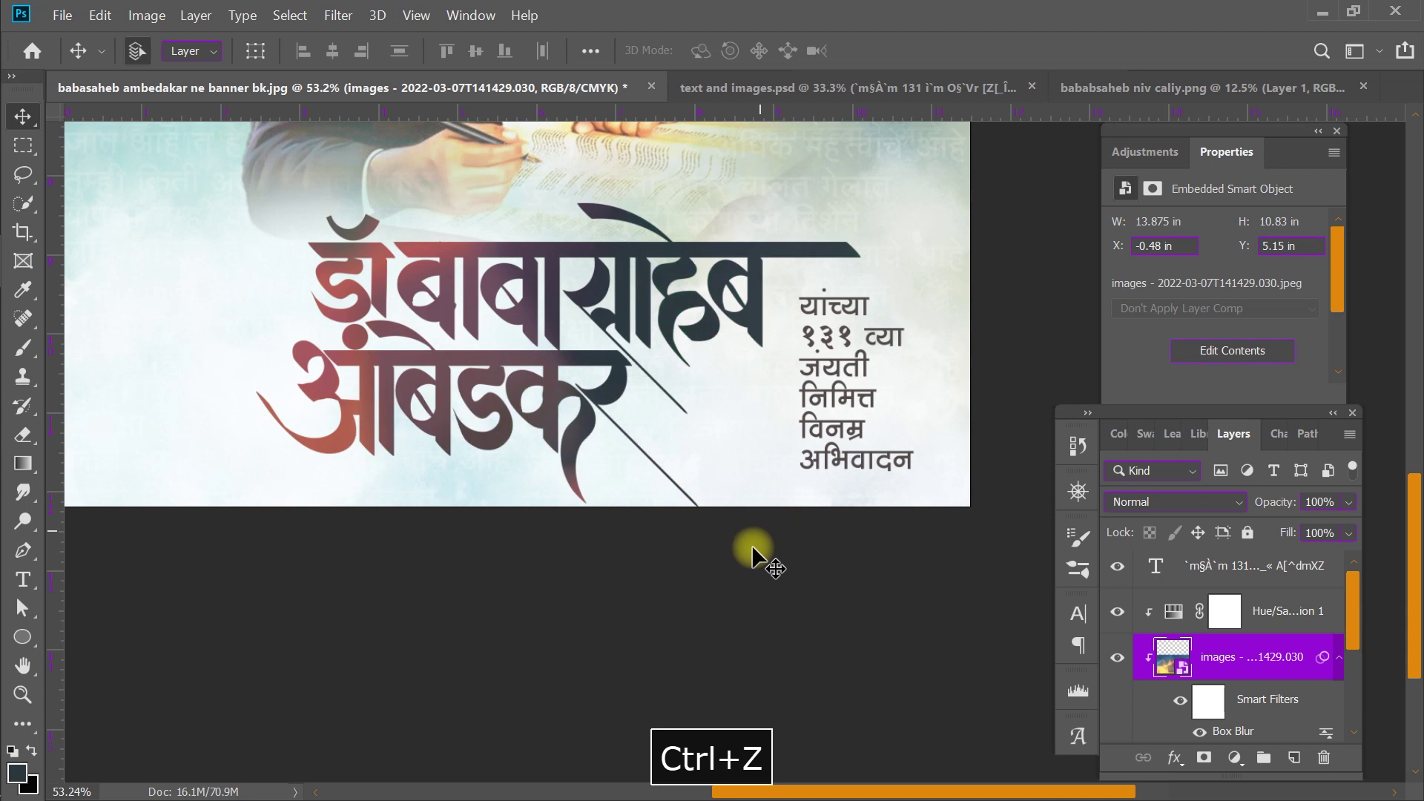
pyautogui.click(1256, 572)
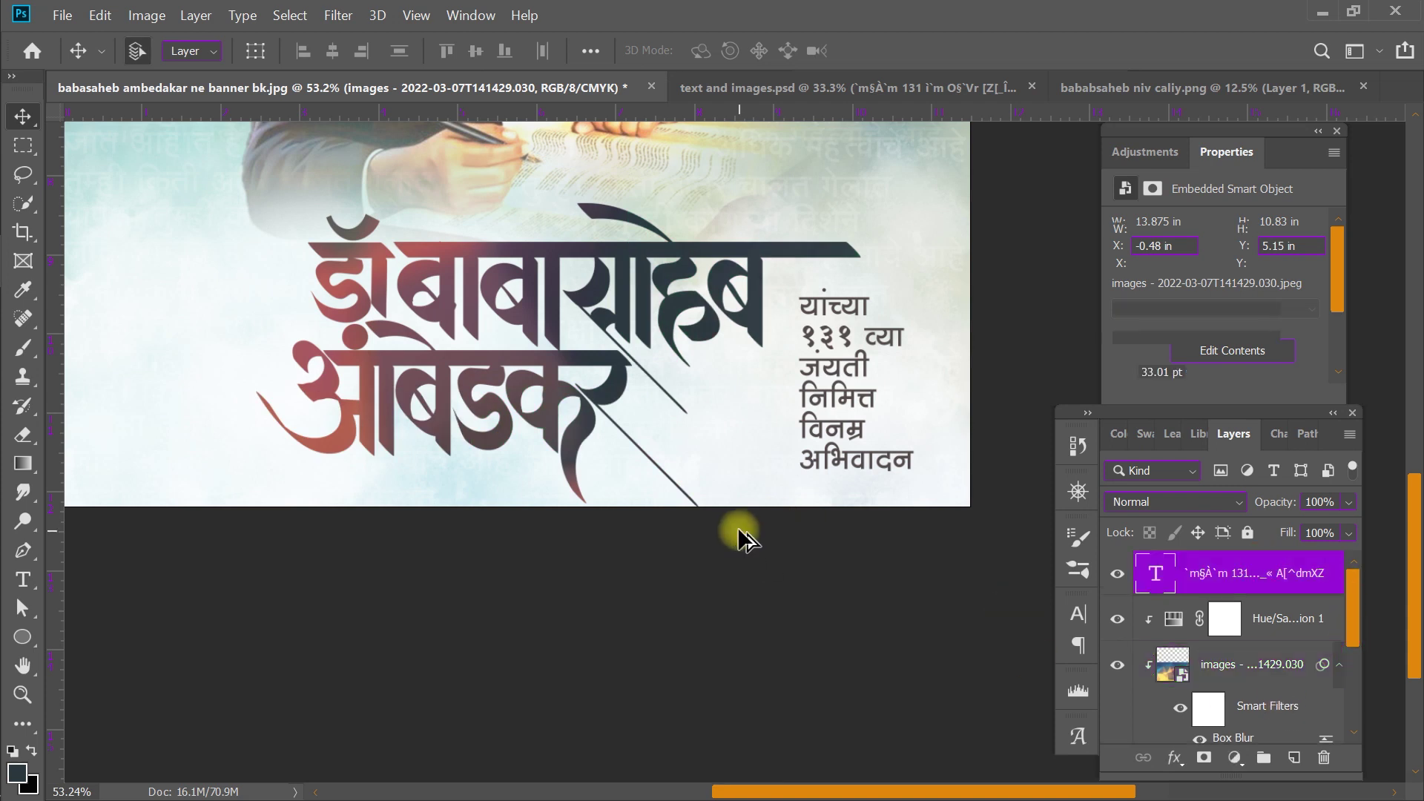
pyautogui.hotkey('ctrl', '0')
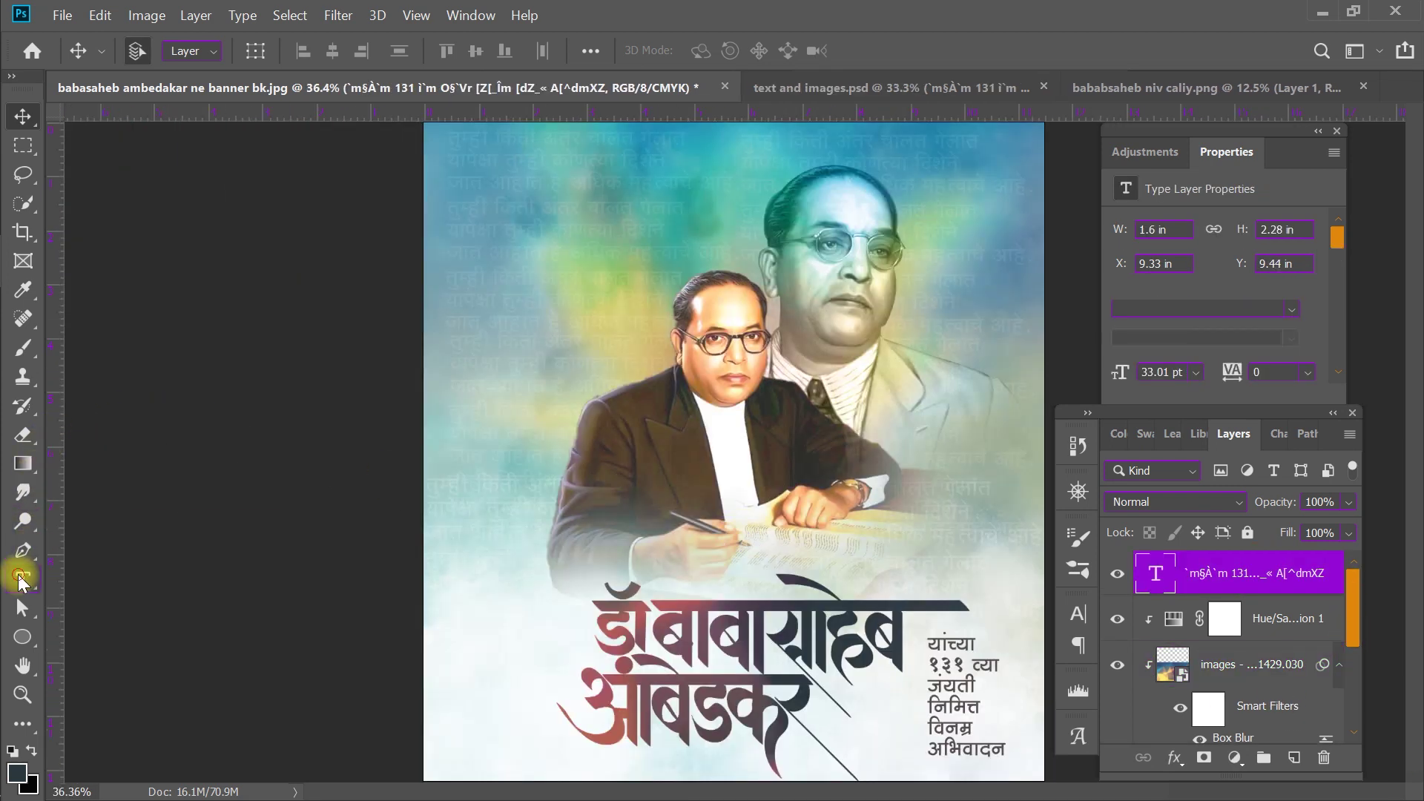
pyautogui.click(20, 579)
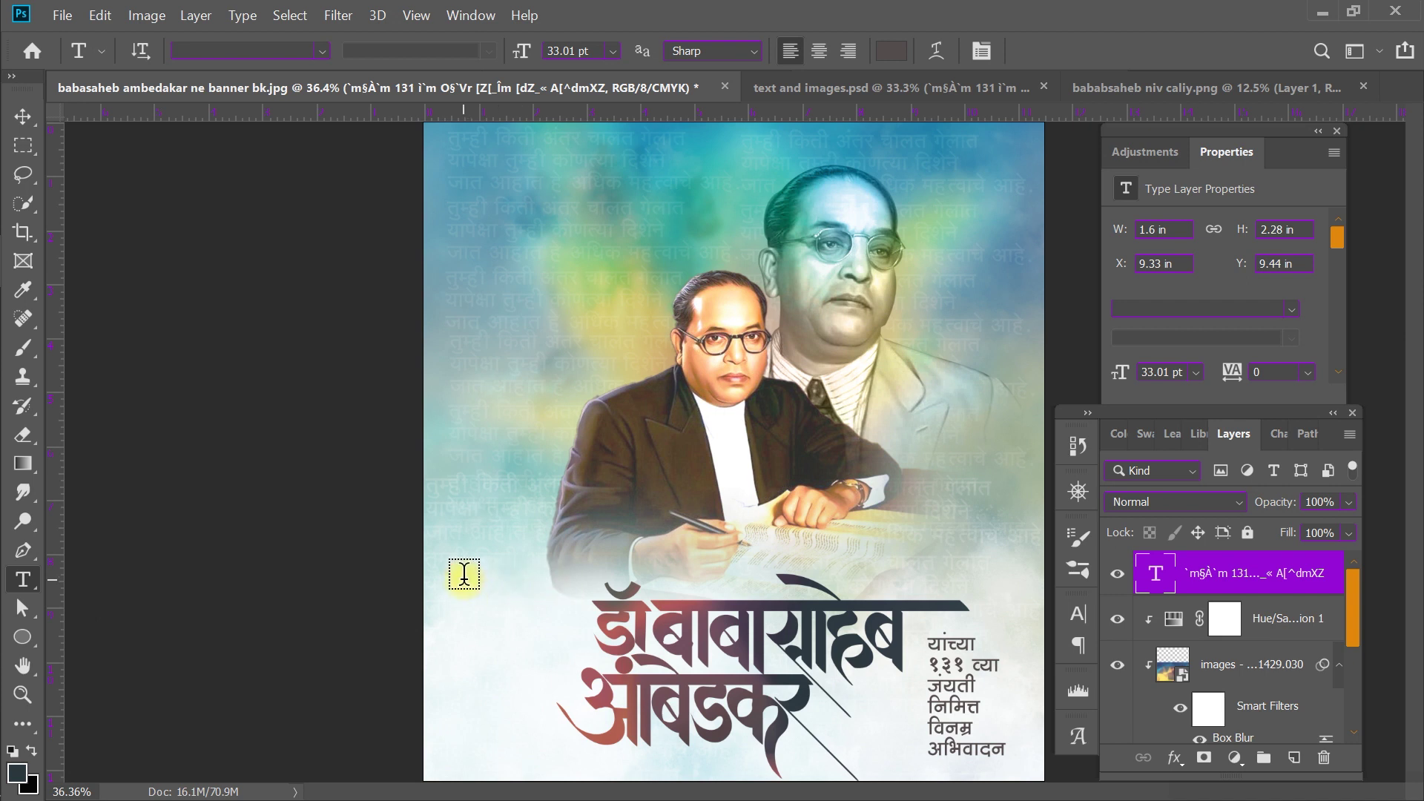
# Draw a trial text box left of the title, then discard it.
pyautogui.moveTo(464, 573); pyautogui.dragTo(558, 684)
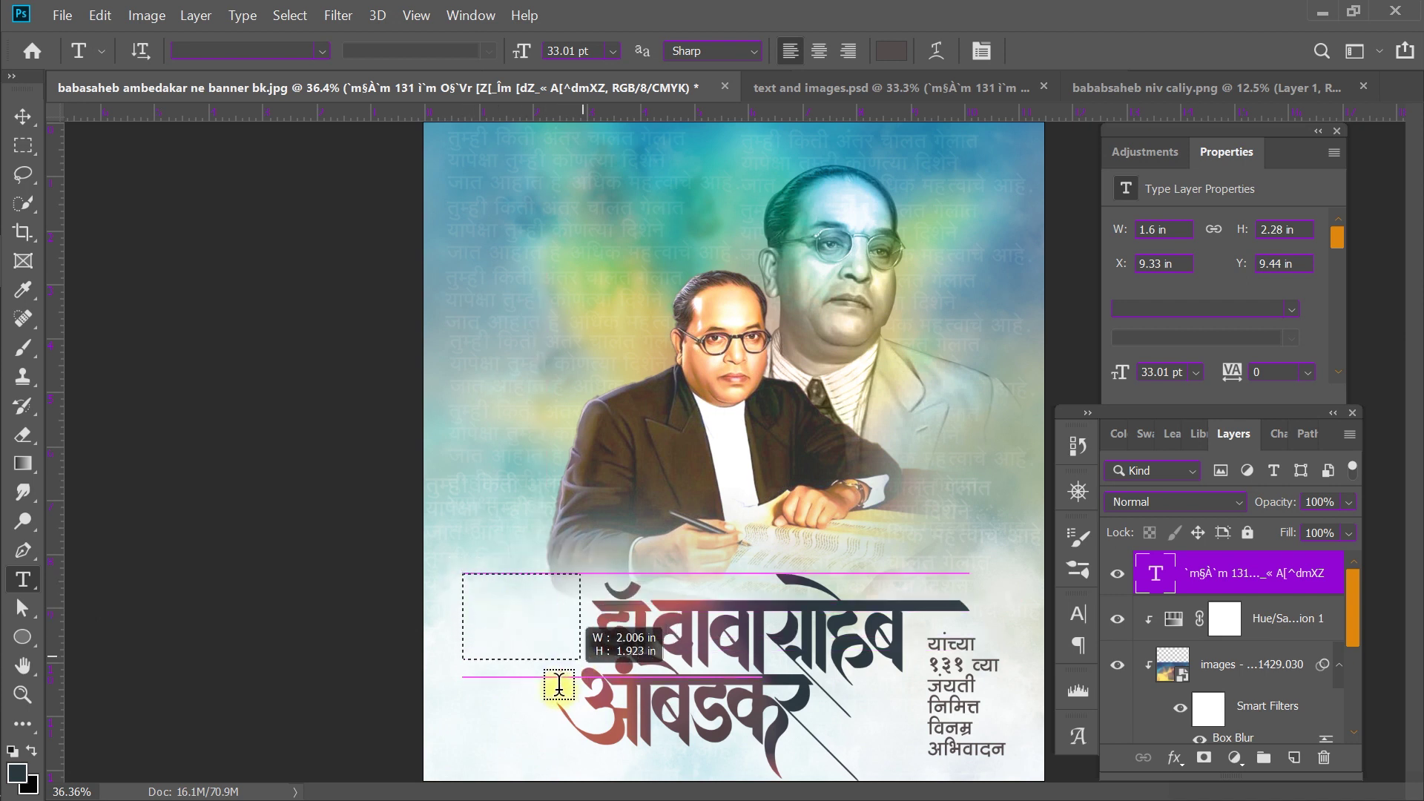
pyautogui.moveTo(558, 683); pyautogui.dragTo(573, 711)
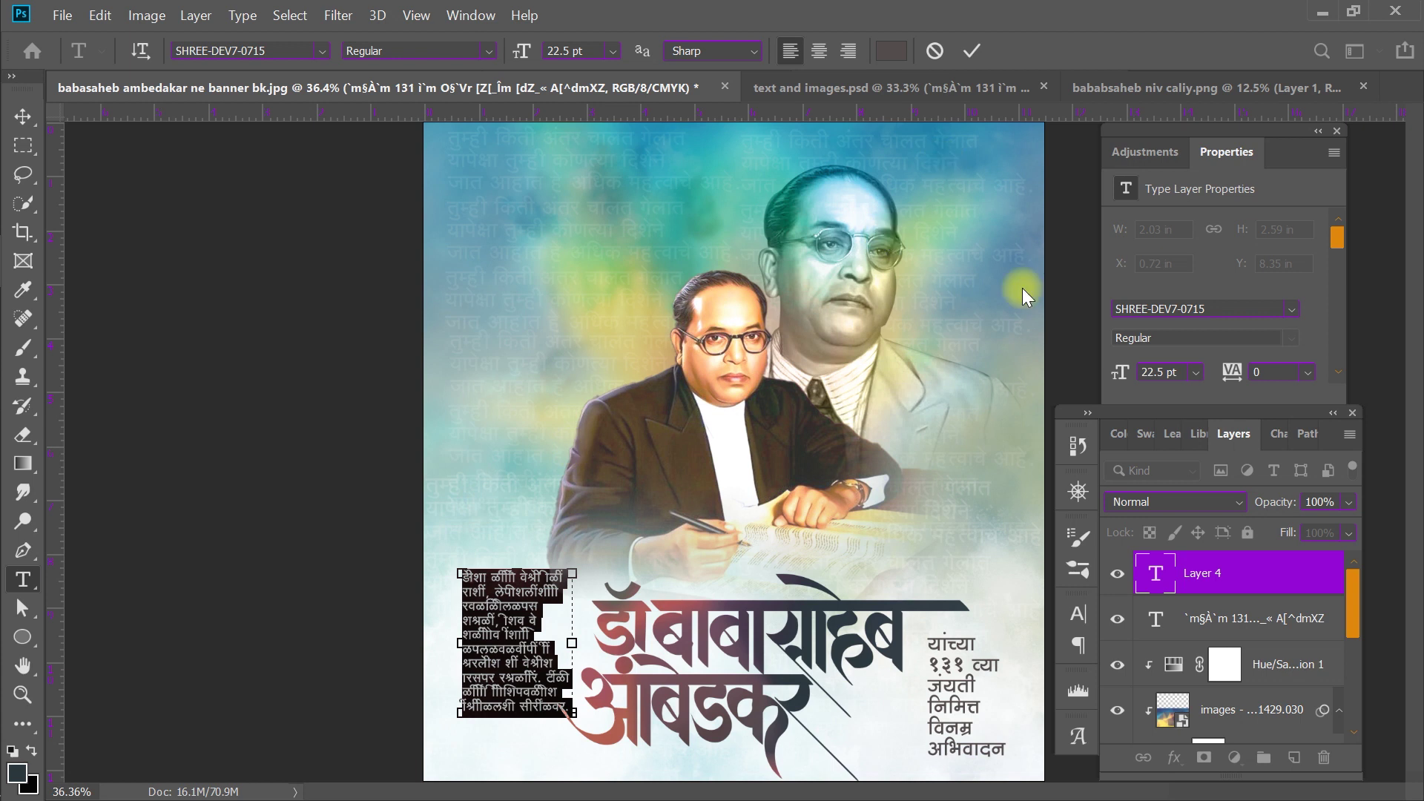
pyautogui.click(935, 51)
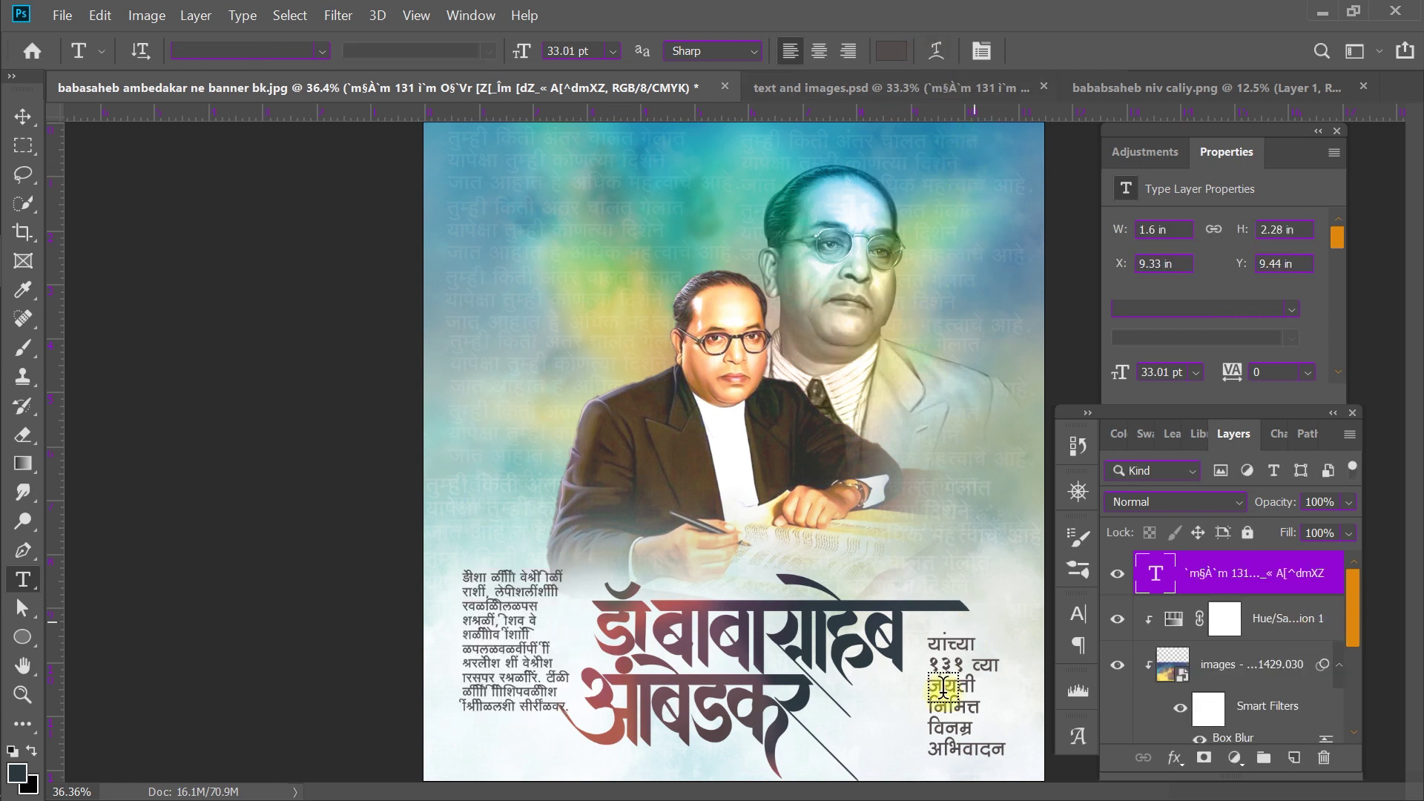
# Narrow the Marathi greeting's text frame to 1.38 in wide and commit it.
pyautogui.click(939, 645)
pyautogui.click(940, 644)
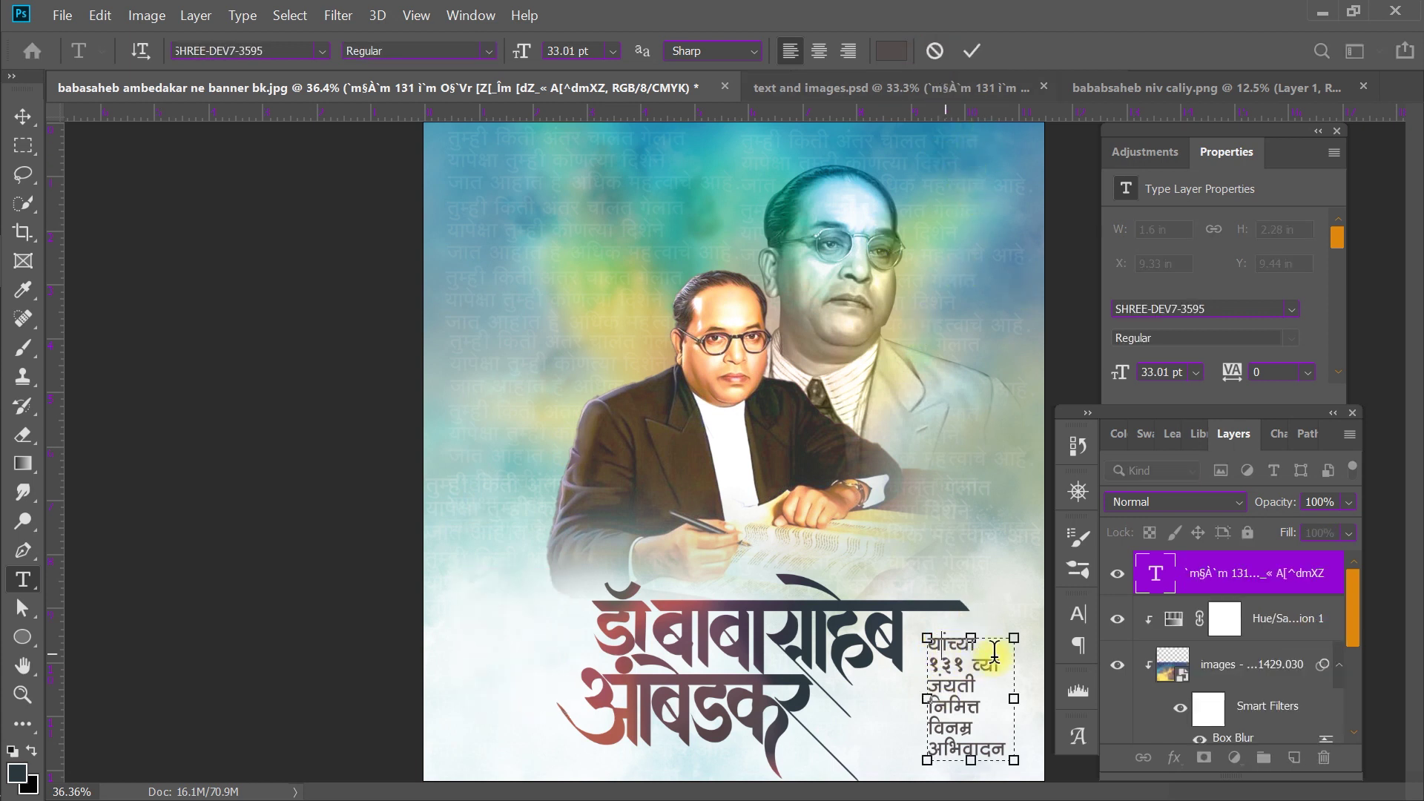
pyautogui.moveTo(1024, 698)
pyautogui.mouseDown()
pyautogui.moveTo(1006, 714)
pyautogui.moveTo(1012, 699)
pyautogui.mouseUp()
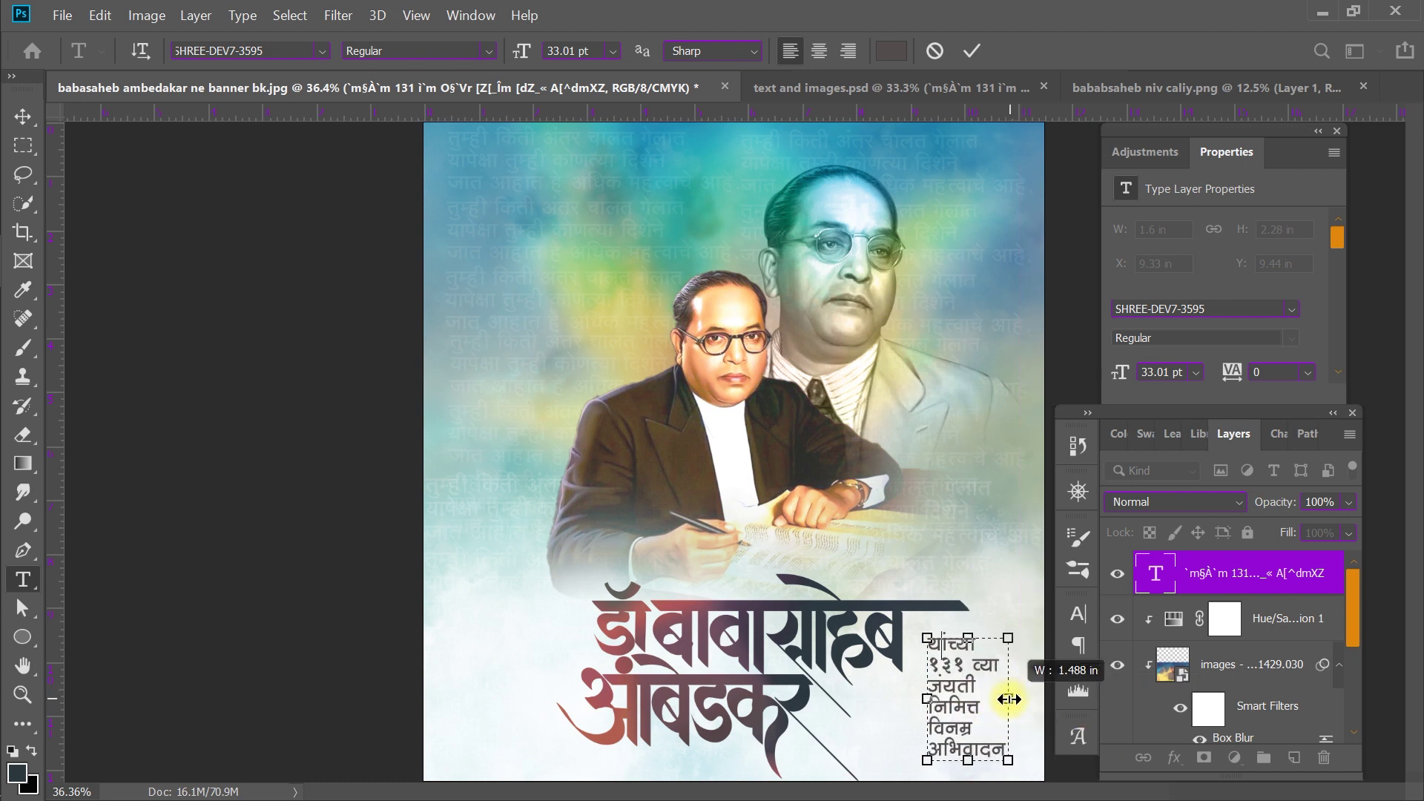
pyautogui.moveTo(1011, 699)
pyautogui.mouseDown()
pyautogui.moveTo(1034, 699)
pyautogui.moveTo(1002, 699)
pyautogui.mouseUp()
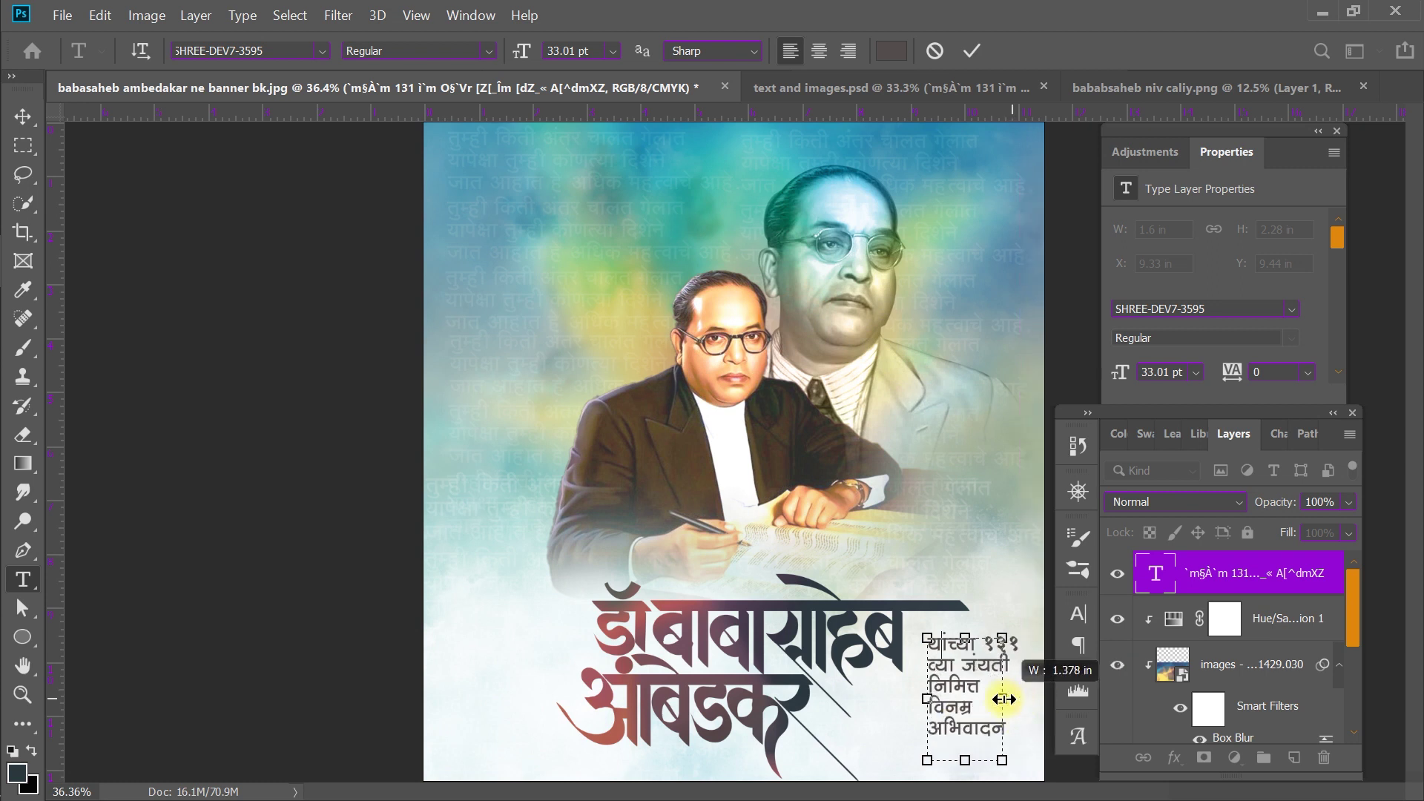
pyautogui.click(972, 51)
pyautogui.press('space')
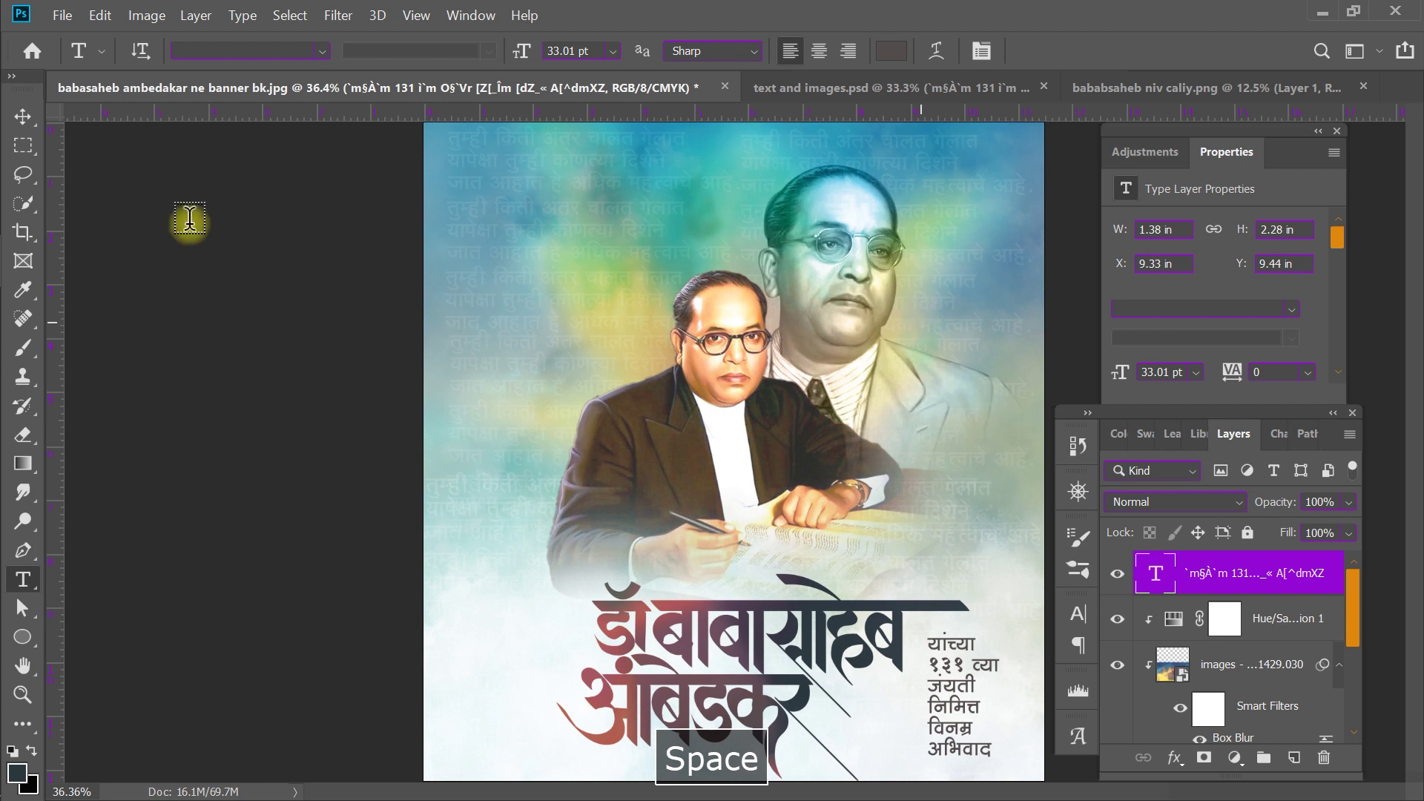
pyautogui.click(23, 117)
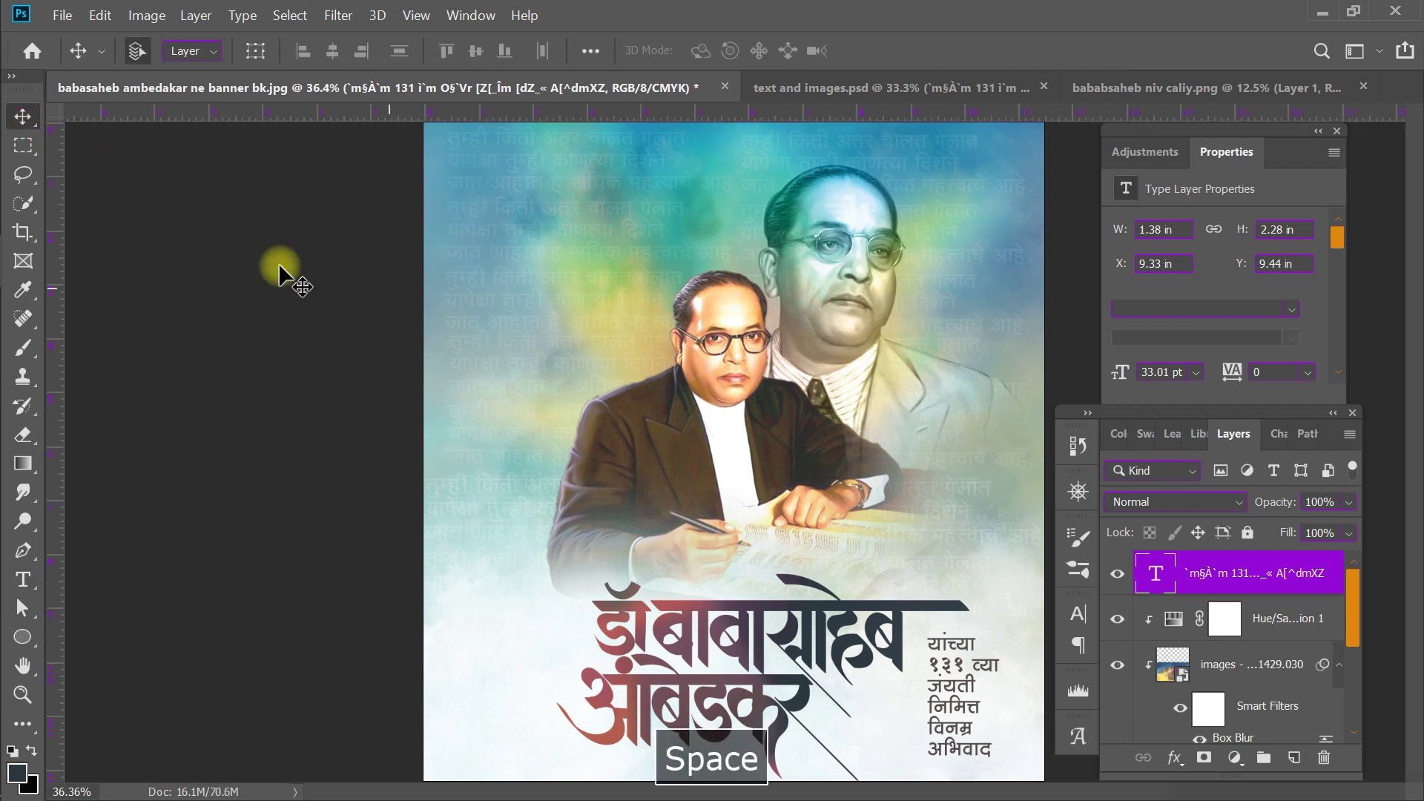
pyautogui.click(23, 347)
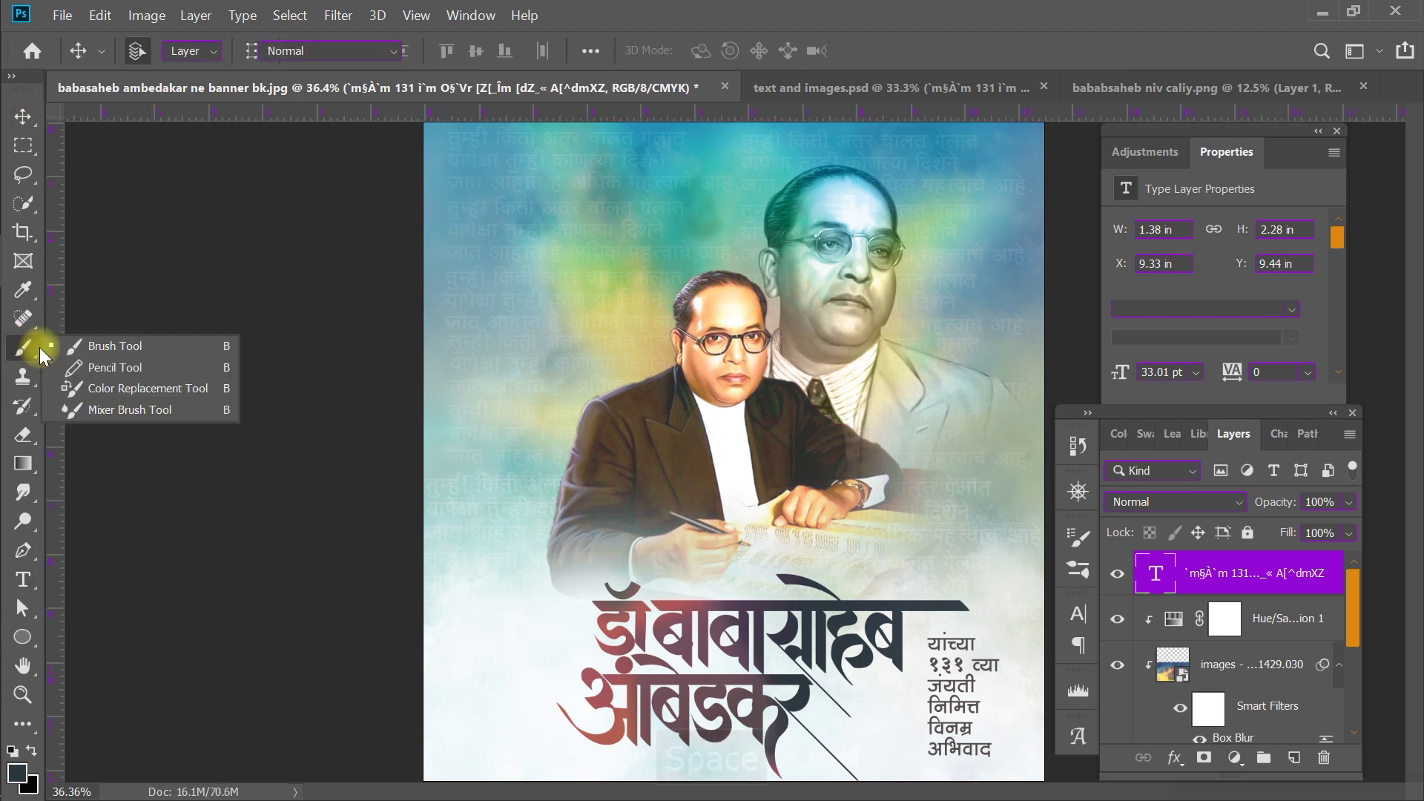
# Draw a straight 0.02 × 2.36 in Pencil line on new Layer 4 beside the greeting.
pyautogui.click(201, 367)
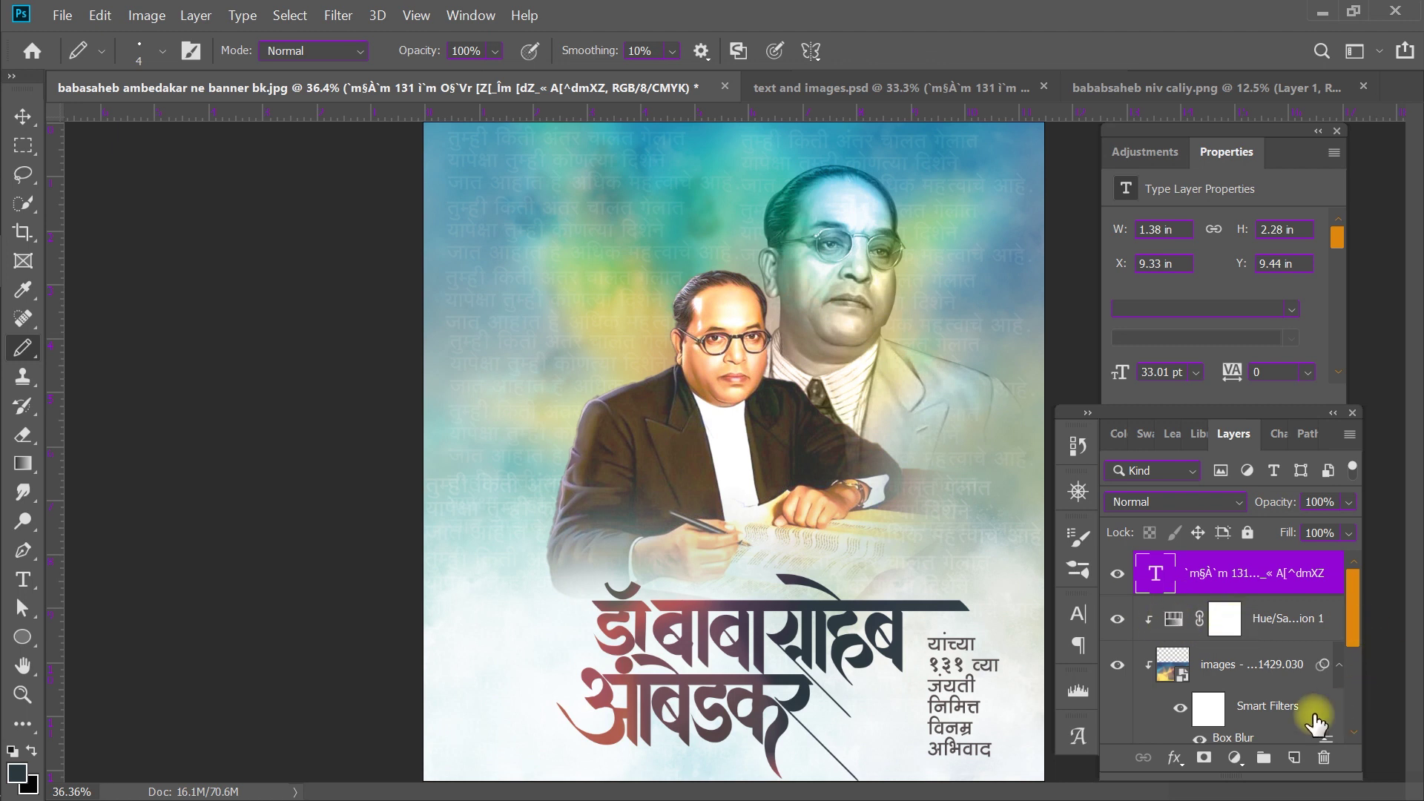
pyautogui.click(1294, 757)
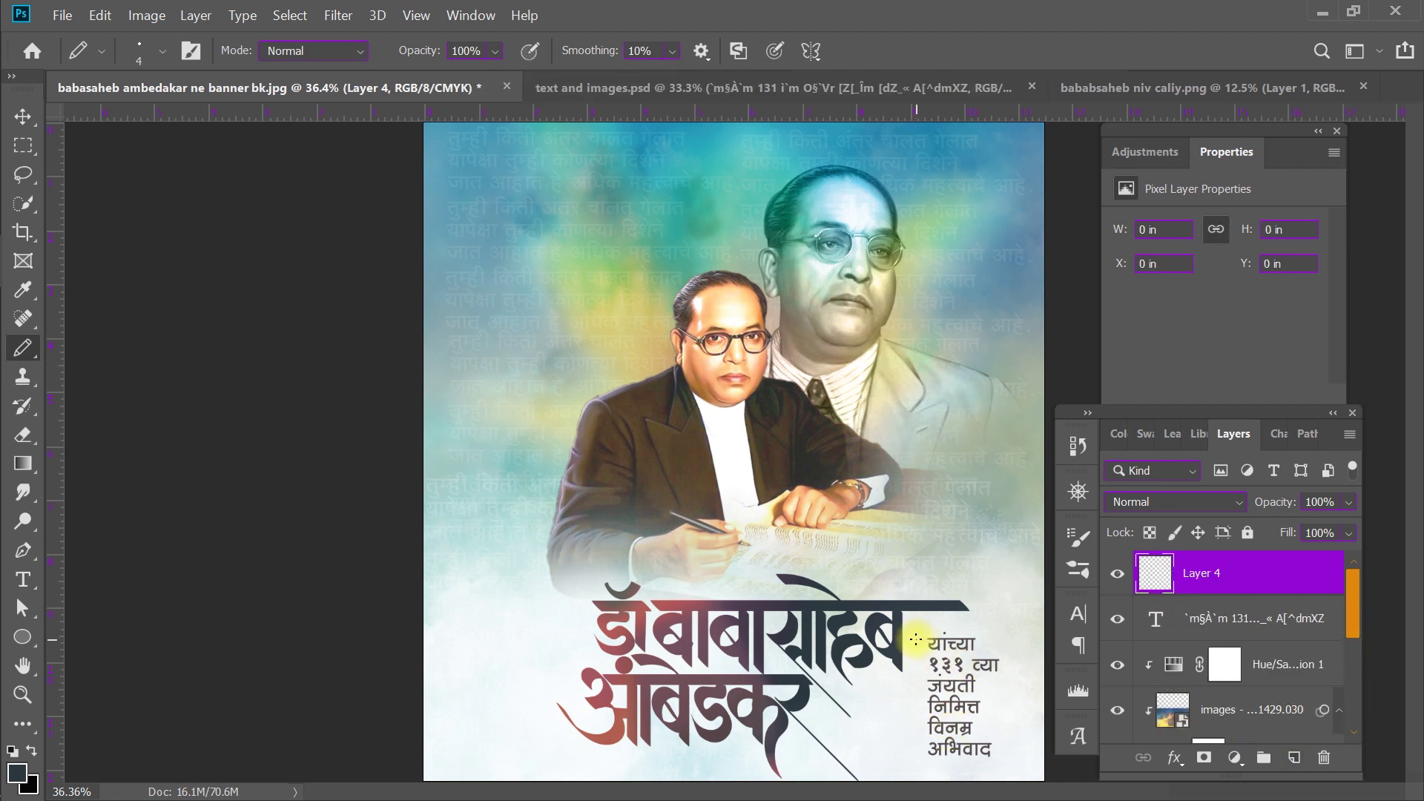
pyautogui.moveTo(920, 637); pyautogui.dragTo(945, 762)
pyautogui.hotkey('ctrl', '-')
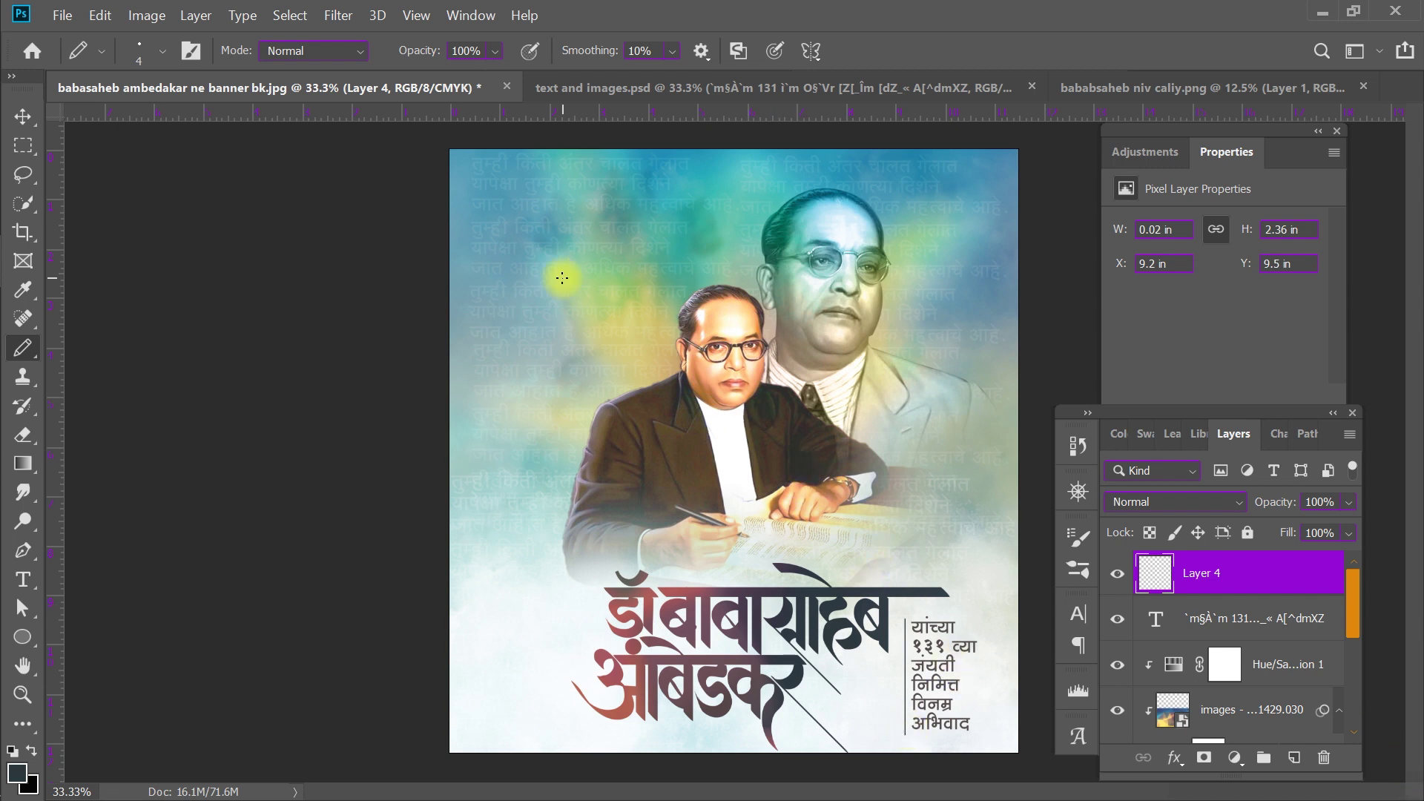
# Bring the 56.8 pt 'विश्वरत्न' heading from text and images.psd and nudge it just above the title.
pyautogui.click(801, 87)
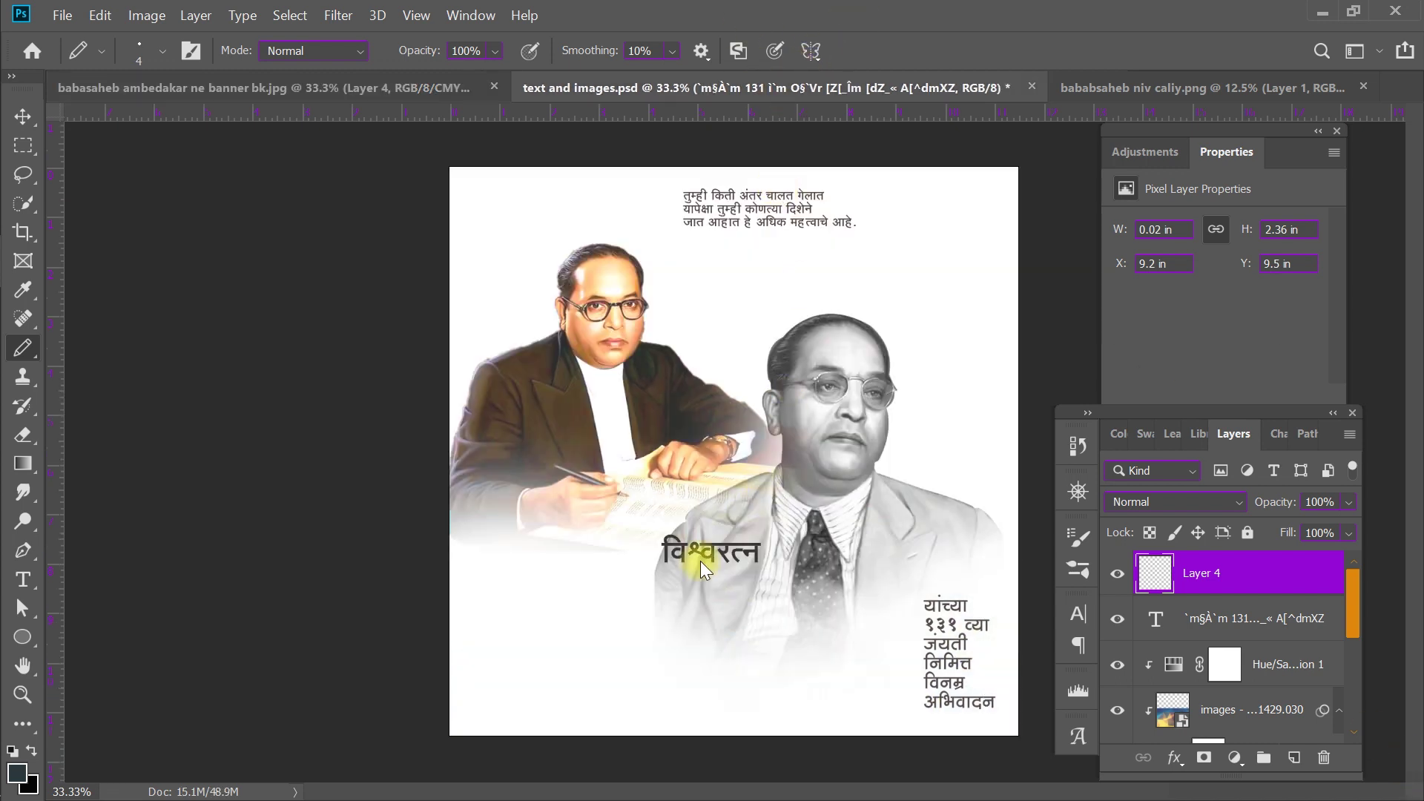
pyautogui.click(23, 117)
pyautogui.moveTo(667, 552)
pyautogui.mouseDown()
pyautogui.moveTo(433, 97)
pyautogui.moveTo(674, 492)
pyautogui.mouseUp()
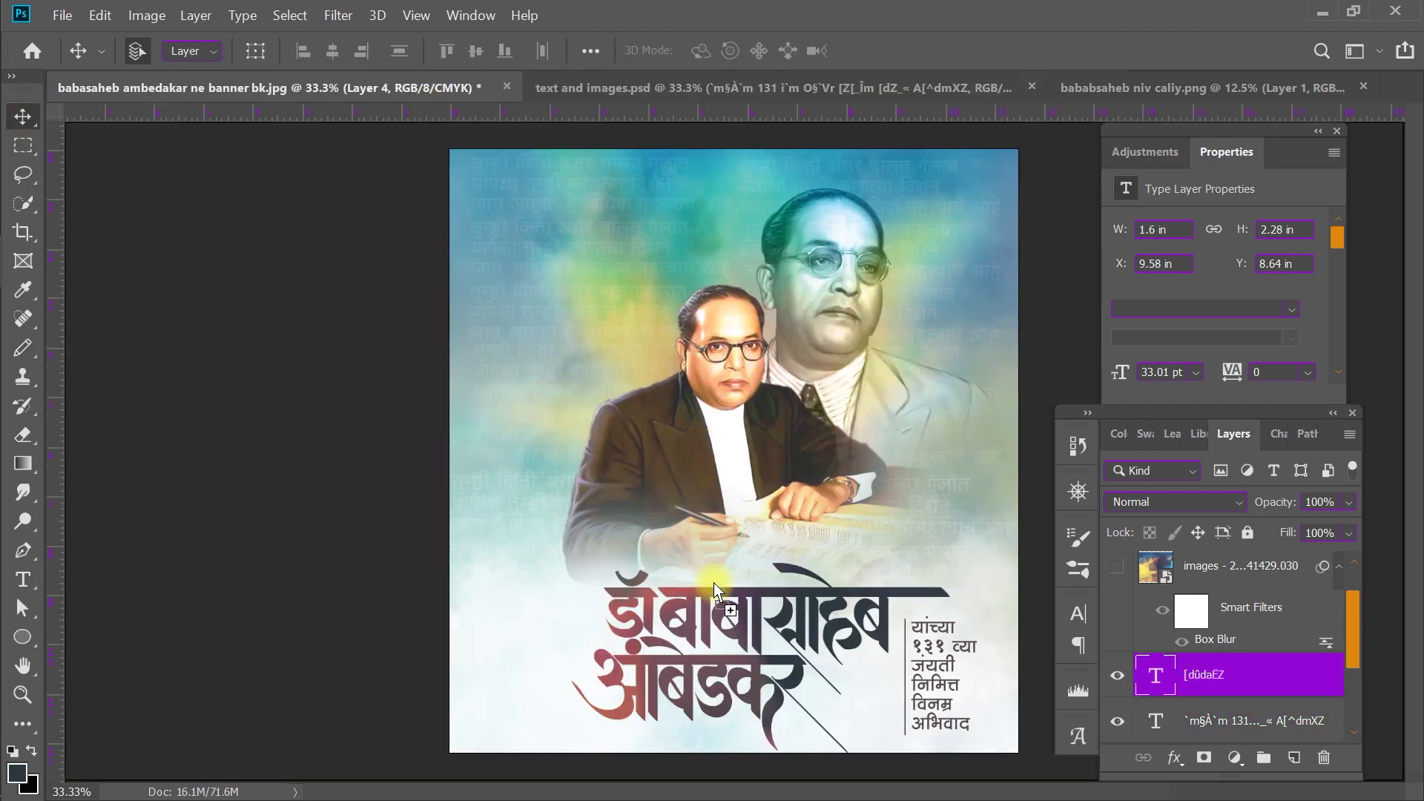
pyautogui.moveTo(714, 591); pyautogui.dragTo(716, 593)
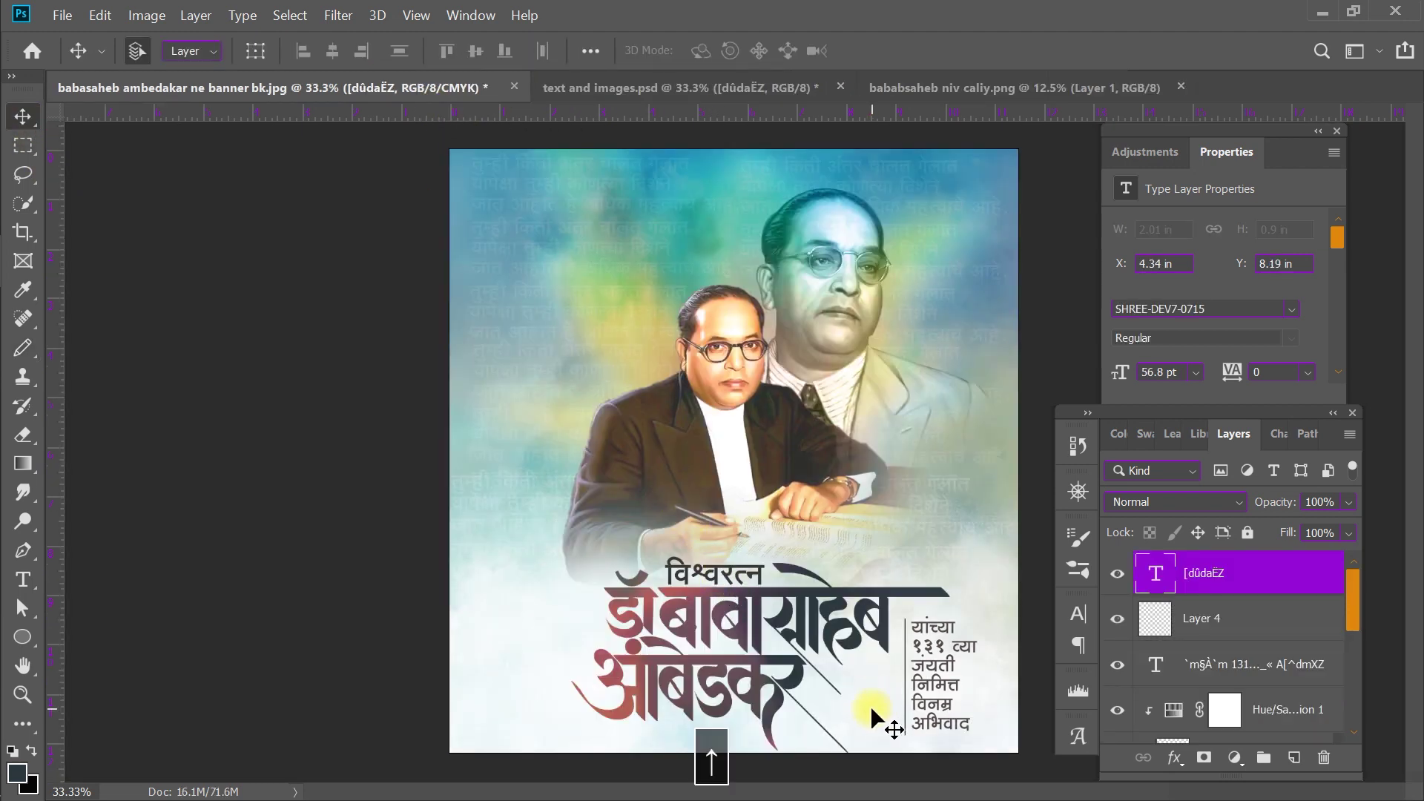
pyautogui.press('Up')
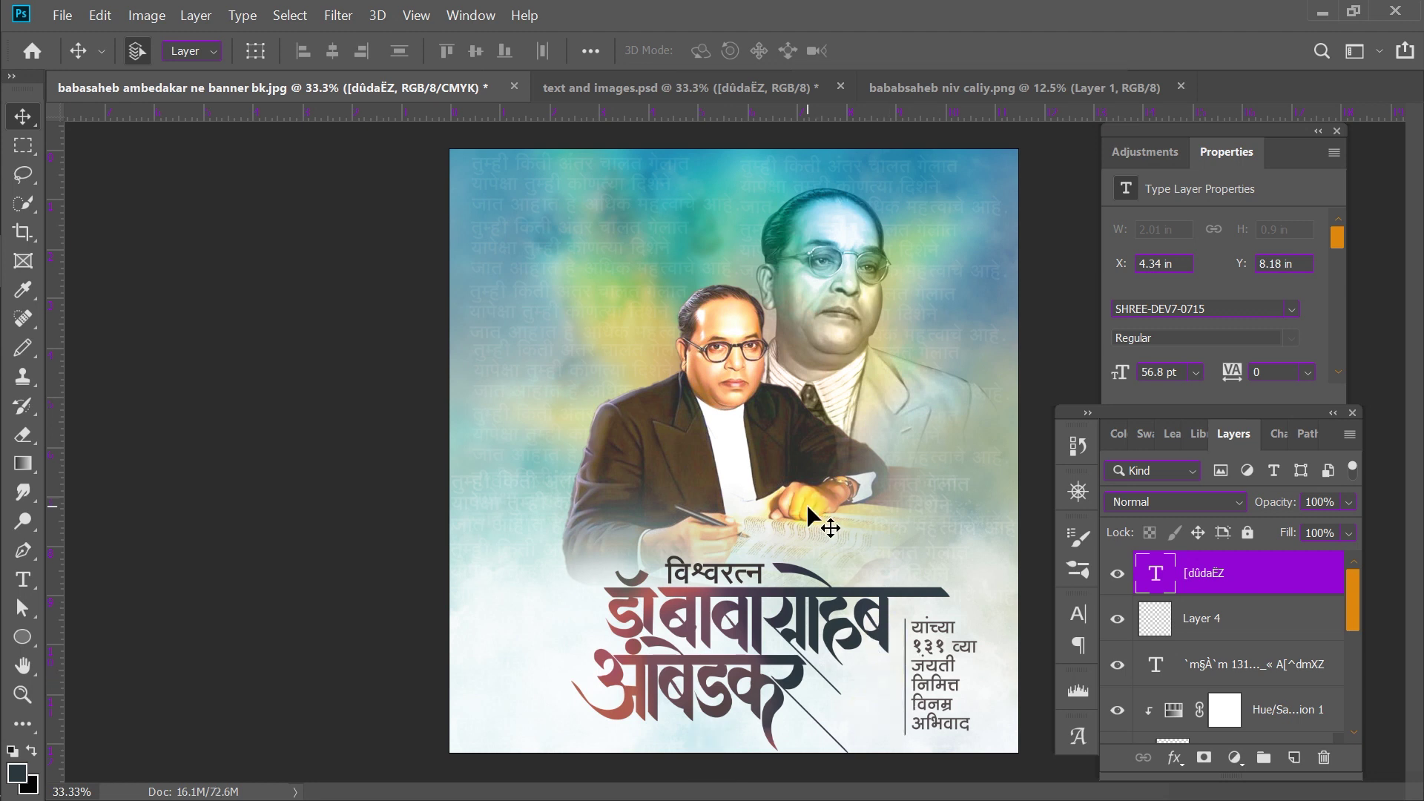